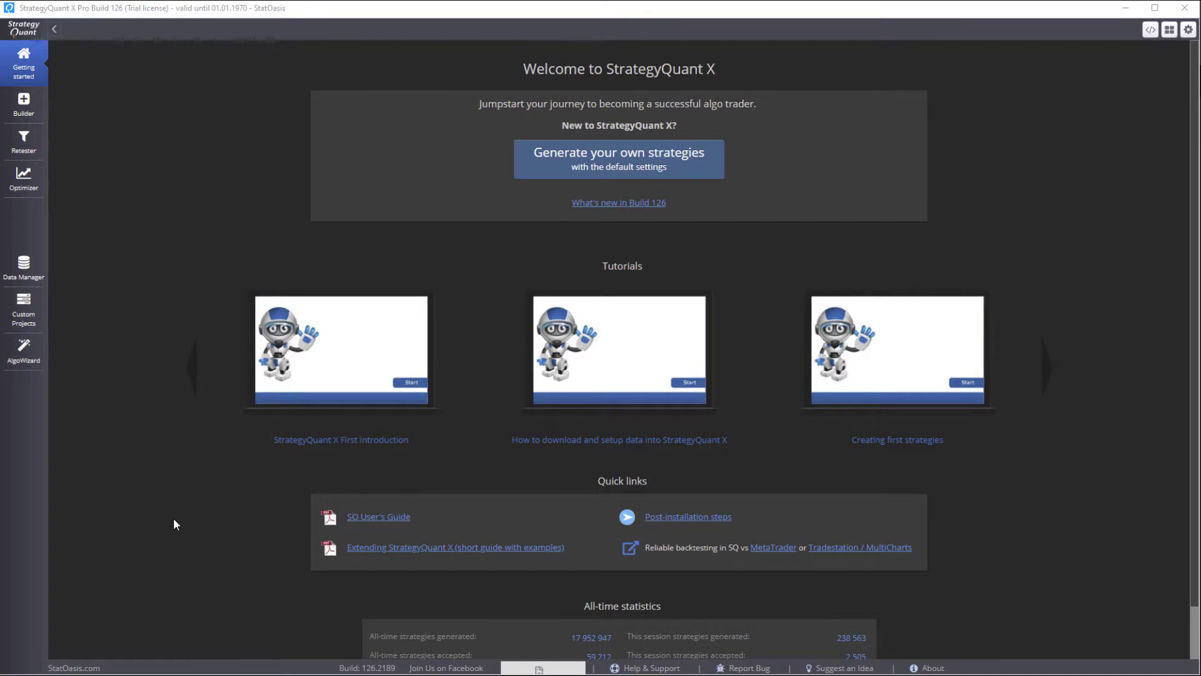
Open the Builder and look over its What to build settings and progress overview.
{"action": "left_click", "coordinate": [24, 105]}
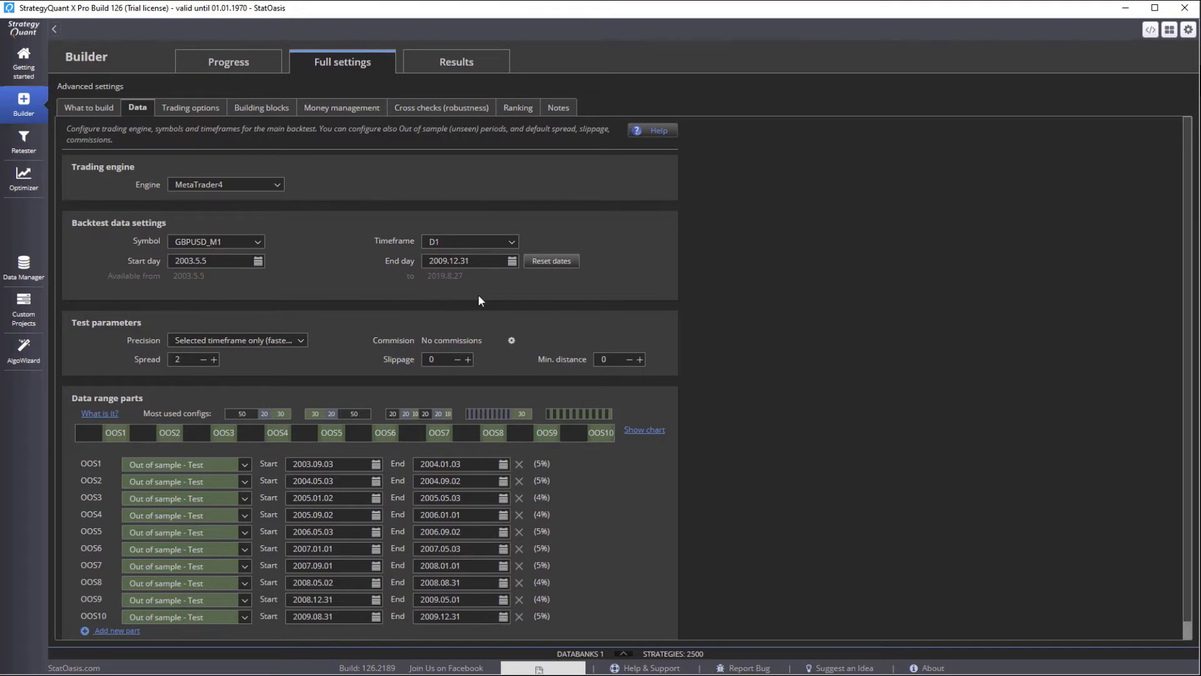
{"action": "scroll", "coordinate": [563, 350], "scroll_direction": "down", "scroll_amount": 1}
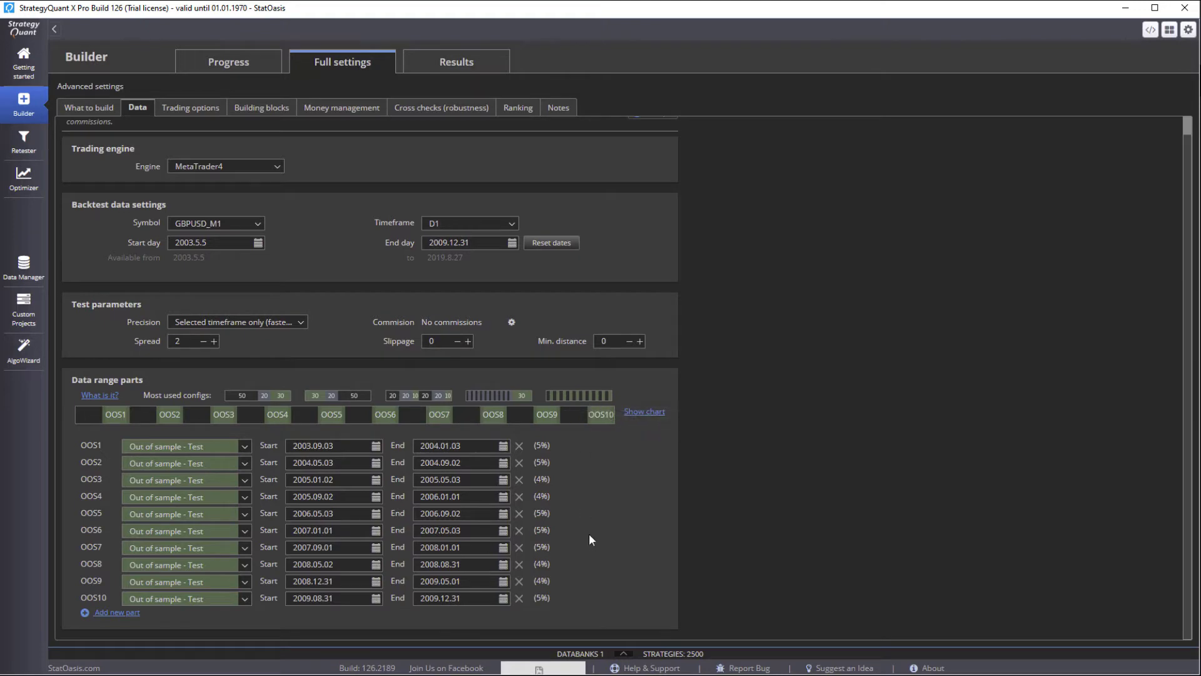
{"action": "left_click", "coordinate": [96, 109]}
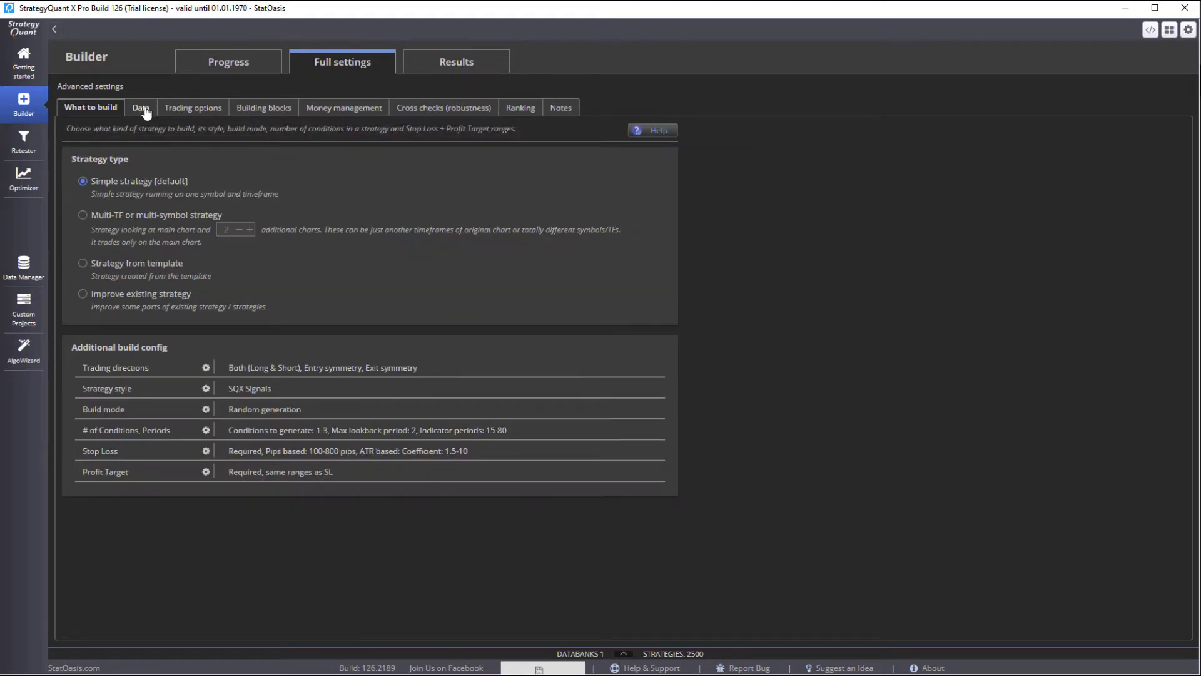
{"action": "left_click", "coordinate": [236, 62]}
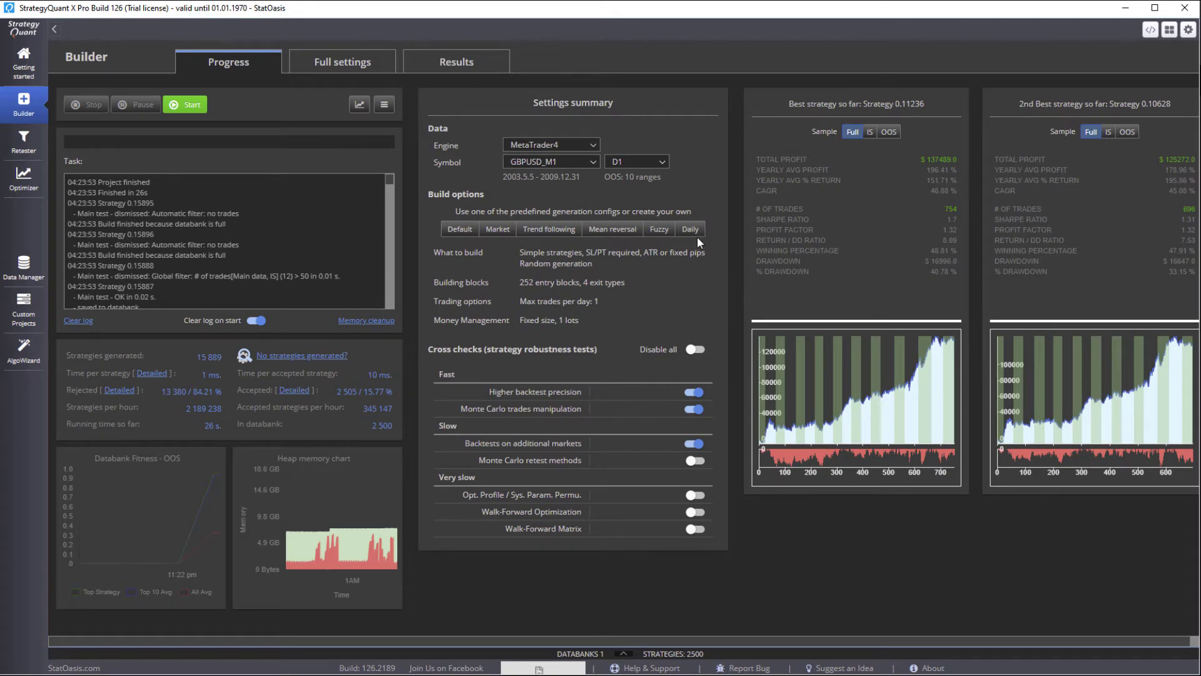
Browse the Builder's full settings tabs, switch on 'Disable all cross checks', and finish on Ranking.
{"action": "left_click", "coordinate": [339, 62]}
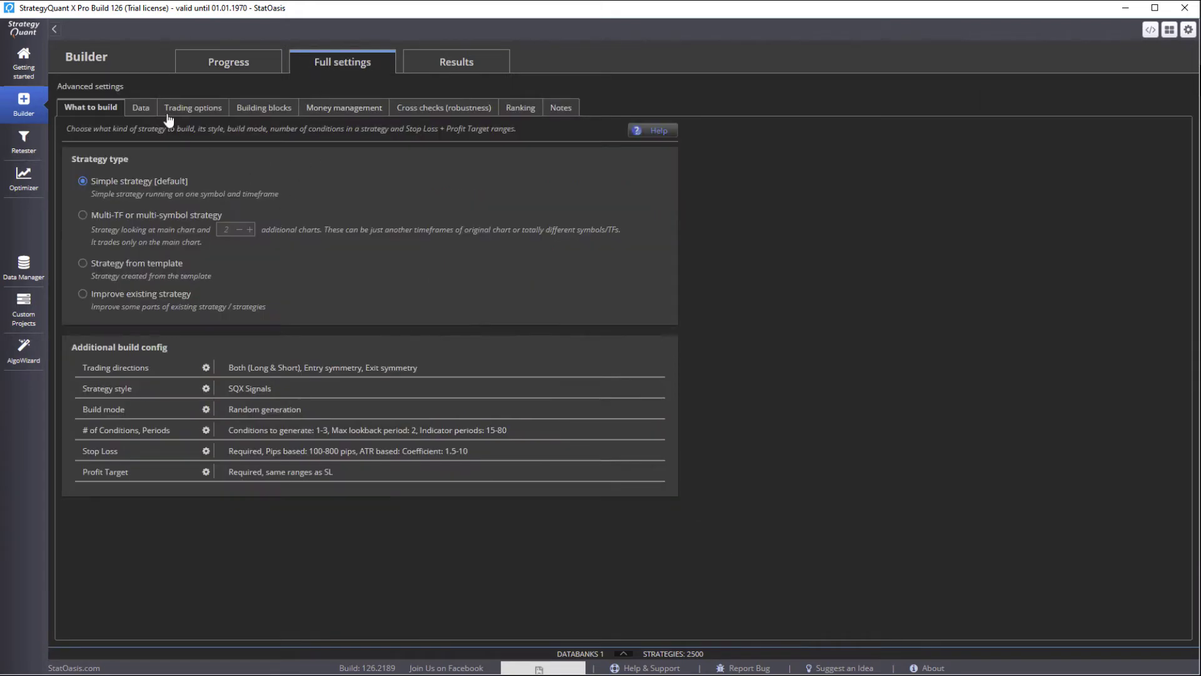
{"action": "left_click", "coordinate": [132, 109]}
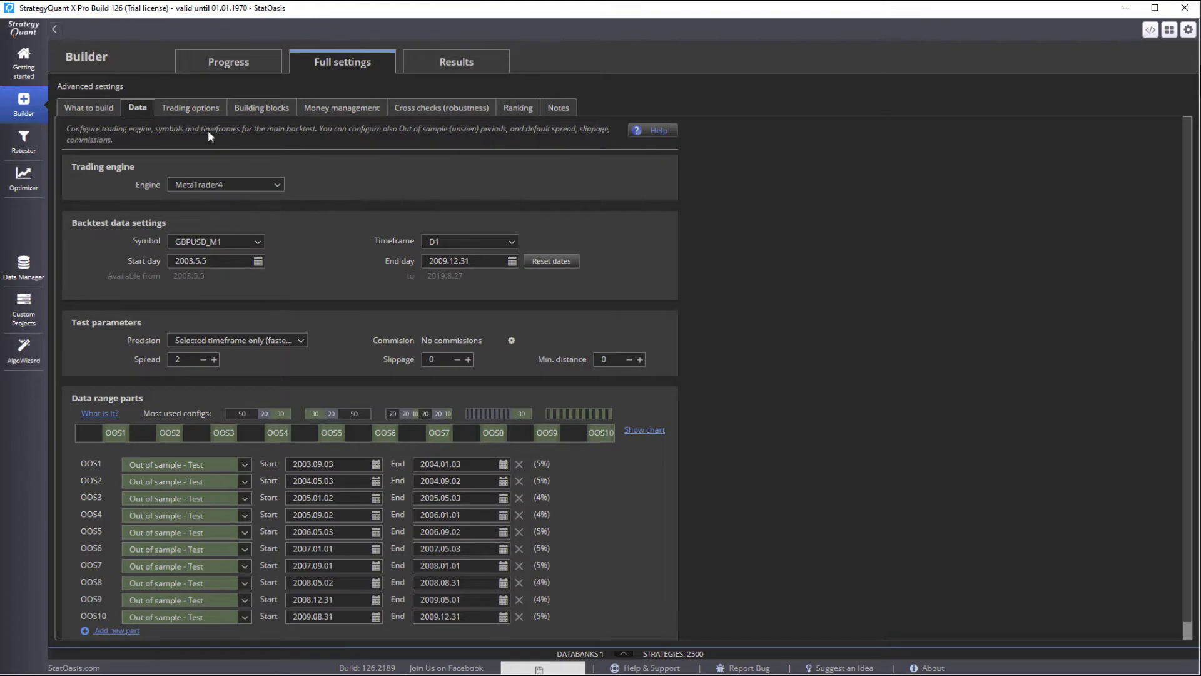
{"action": "left_click", "coordinate": [191, 107]}
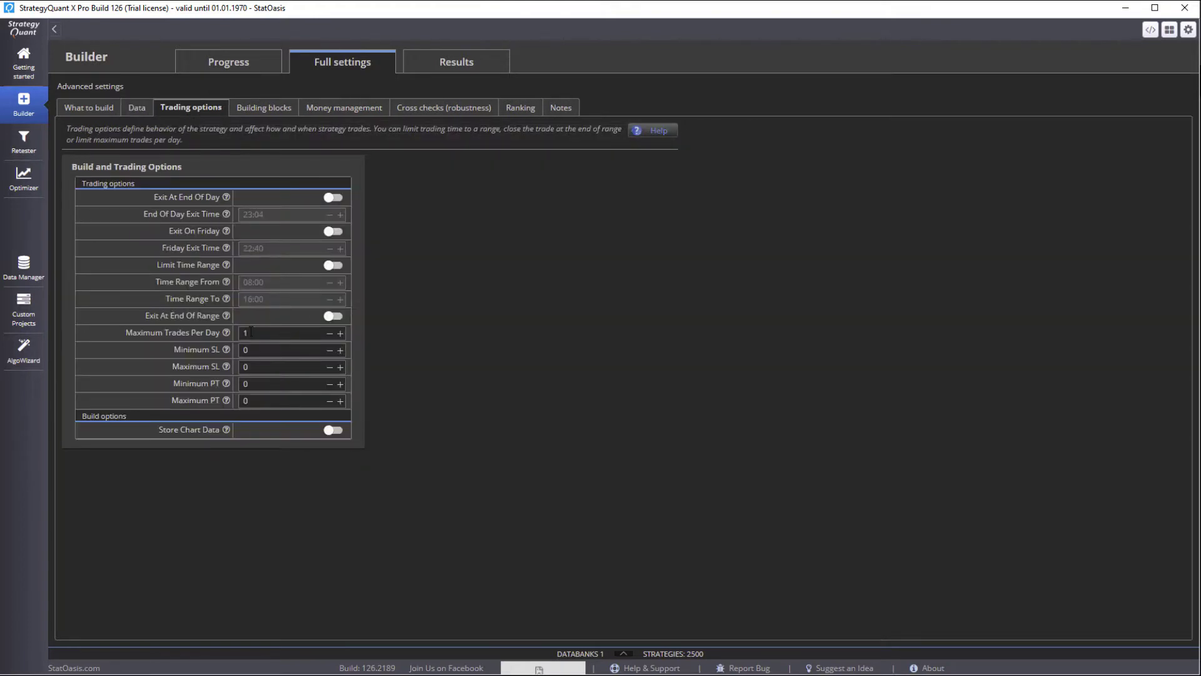
{"action": "left_click", "coordinate": [264, 109]}
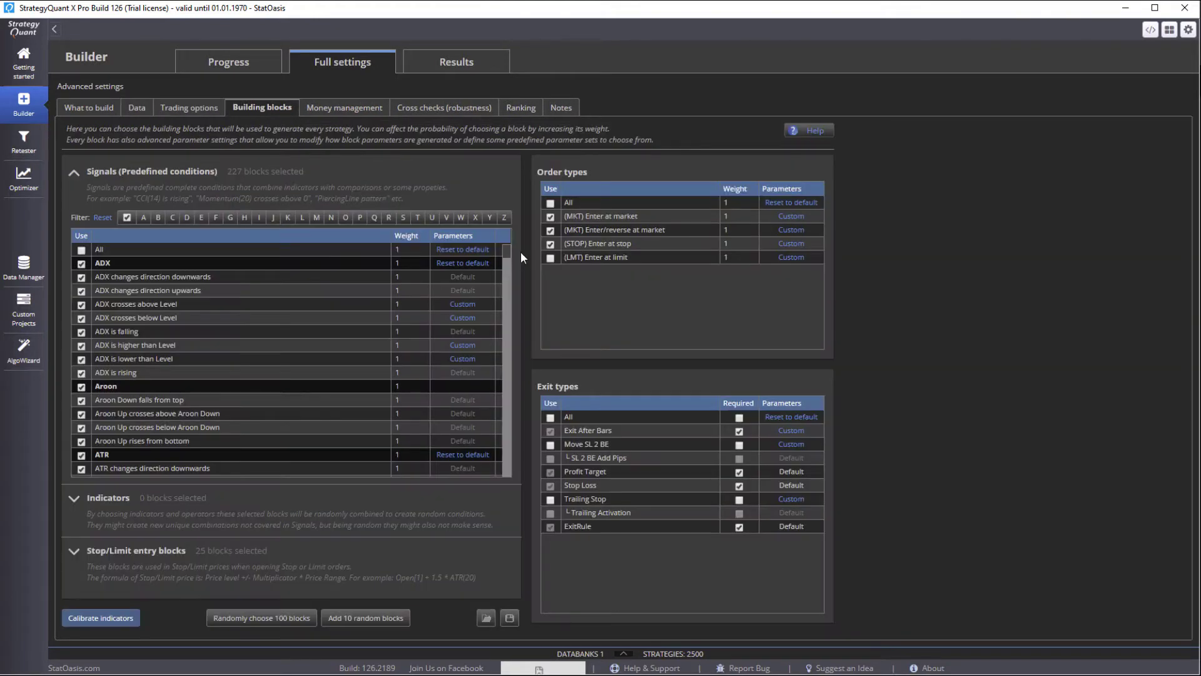
{"action": "left_click", "coordinate": [345, 108]}
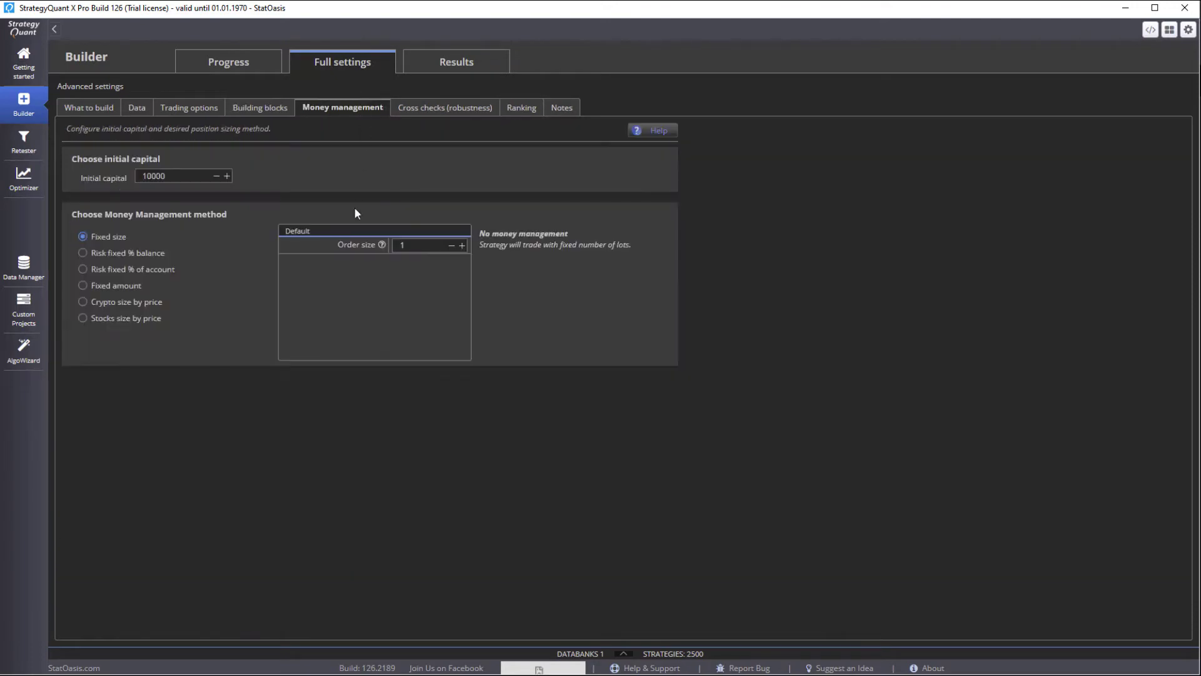
{"action": "left_click", "coordinate": [438, 110]}
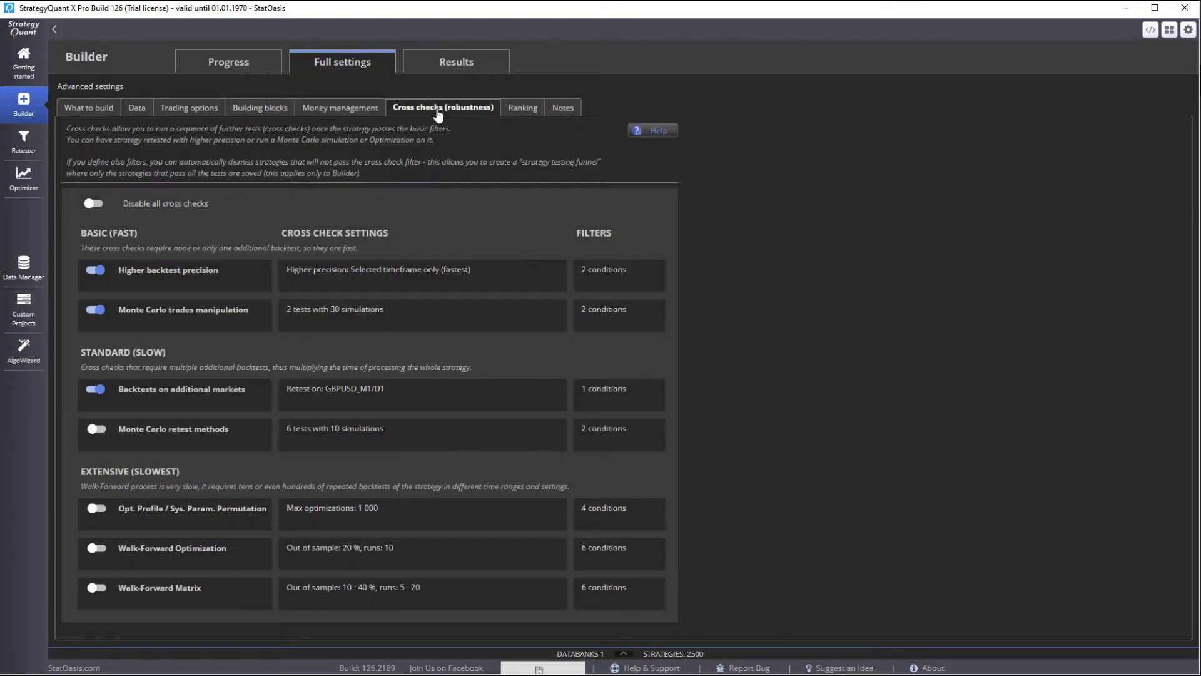
{"action": "left_click", "coordinate": [100, 204]}
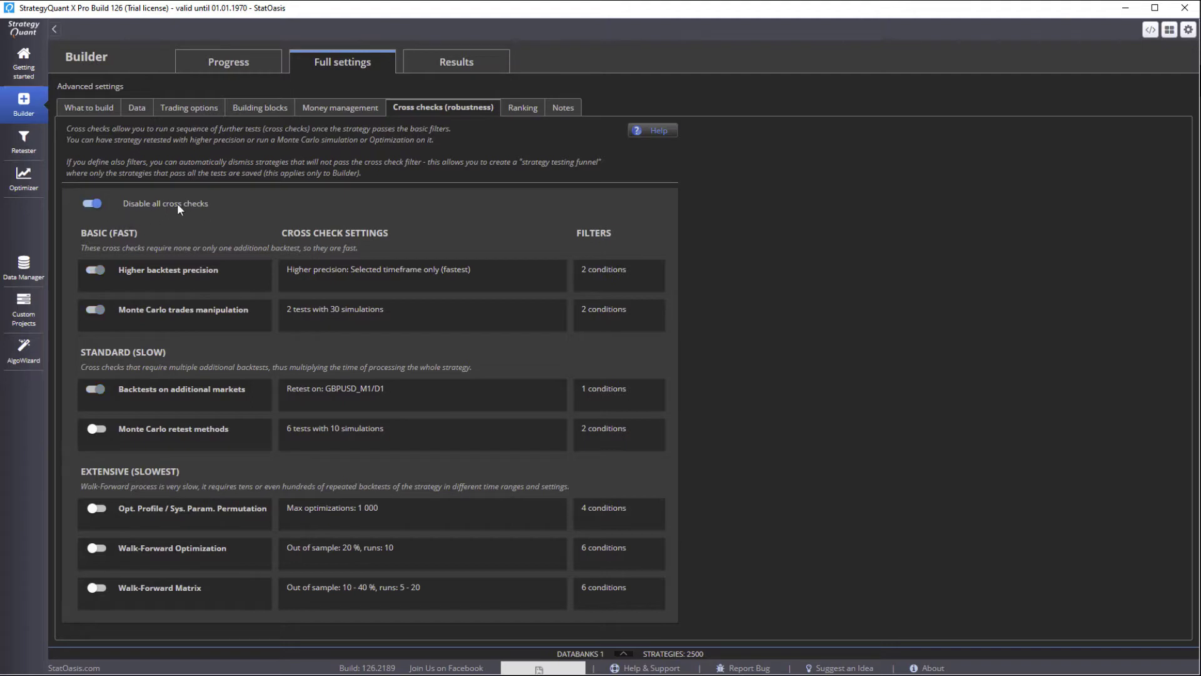
{"action": "left_click", "coordinate": [525, 110]}
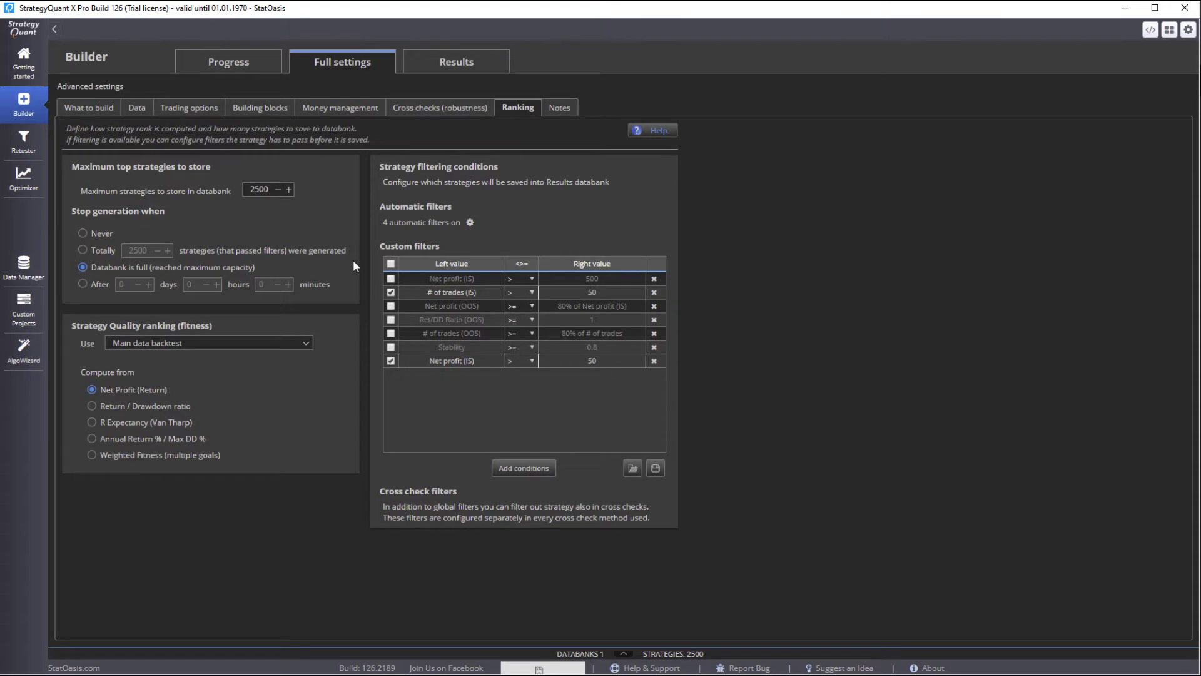
Return to the Builder's progress view, reveal the databank of built strategies, and open its full settings.
{"action": "left_click", "coordinate": [98, 62]}
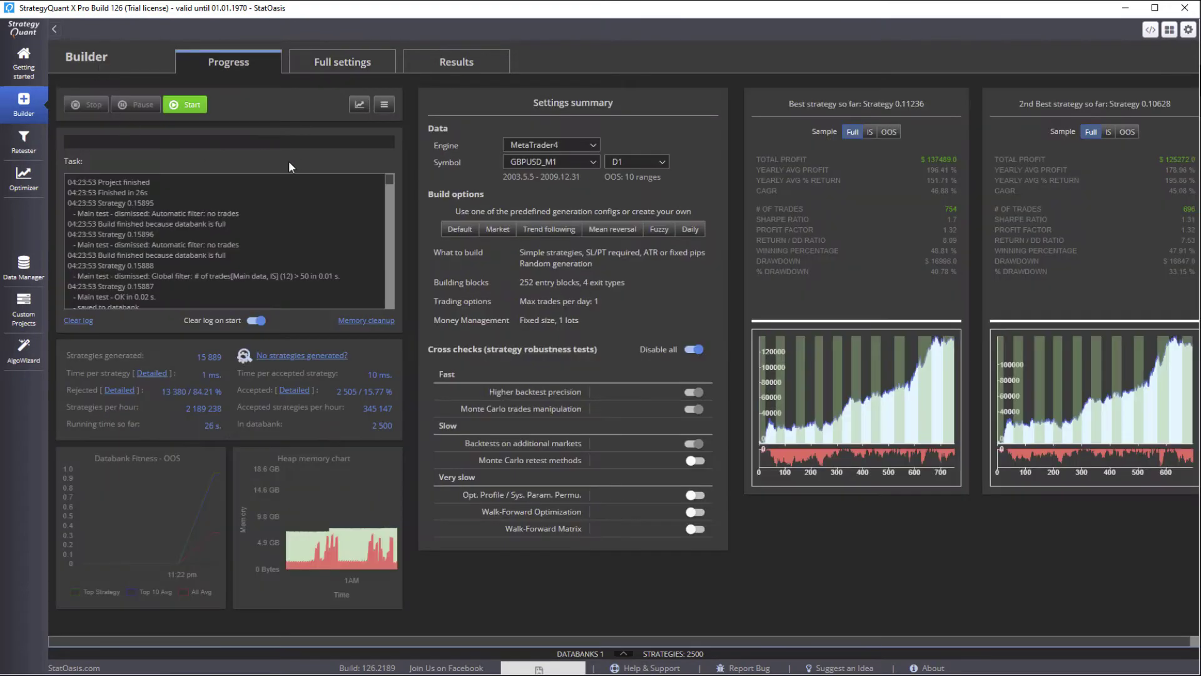
{"action": "left_click", "coordinate": [624, 653]}
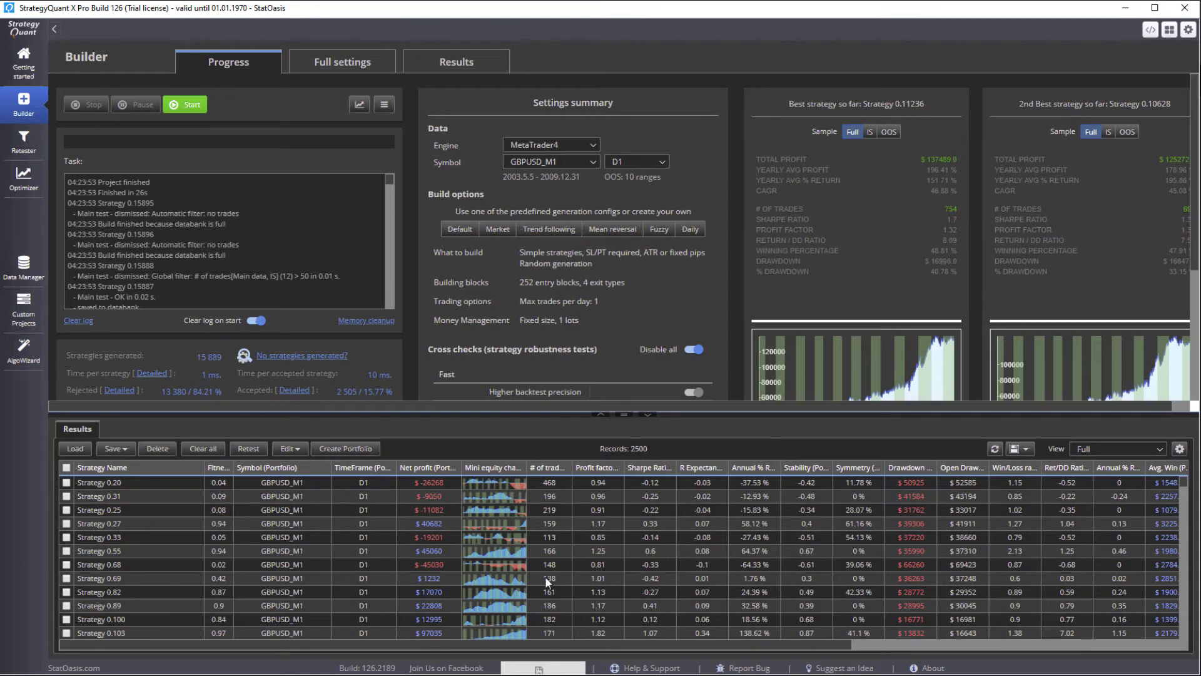
{"action": "left_click", "coordinate": [353, 68]}
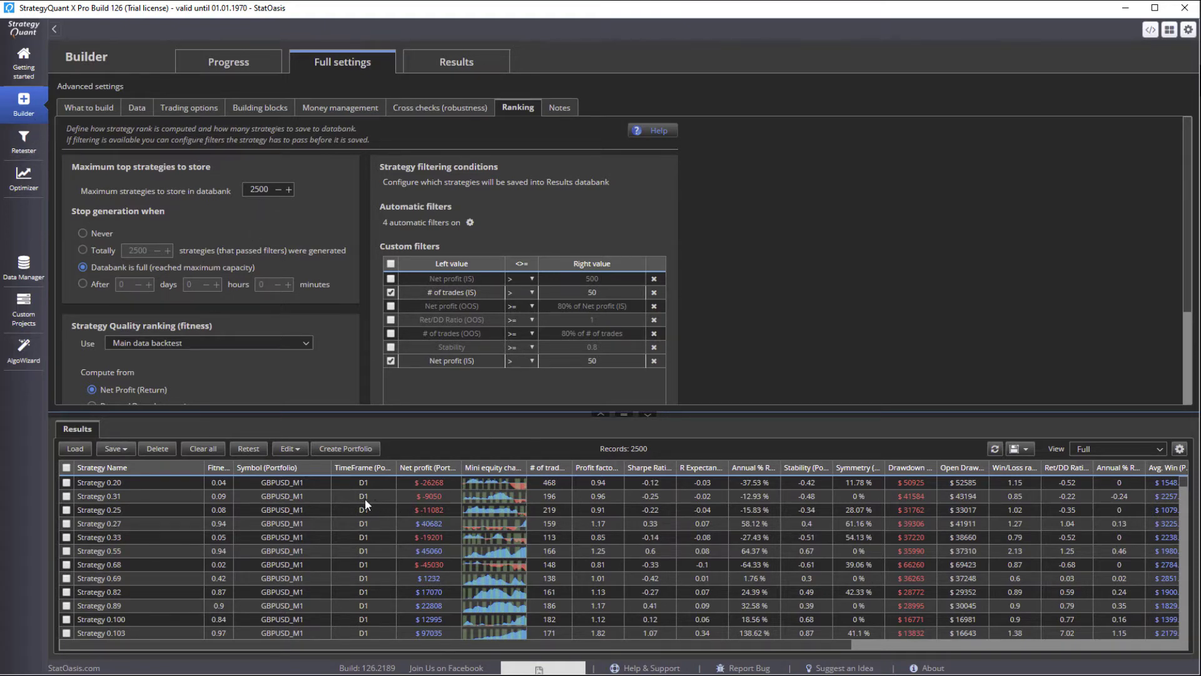
In the Retester, expand the databanks and check the Results (2500) and Full Data (60) lists.
{"action": "left_click", "coordinate": [25, 139]}
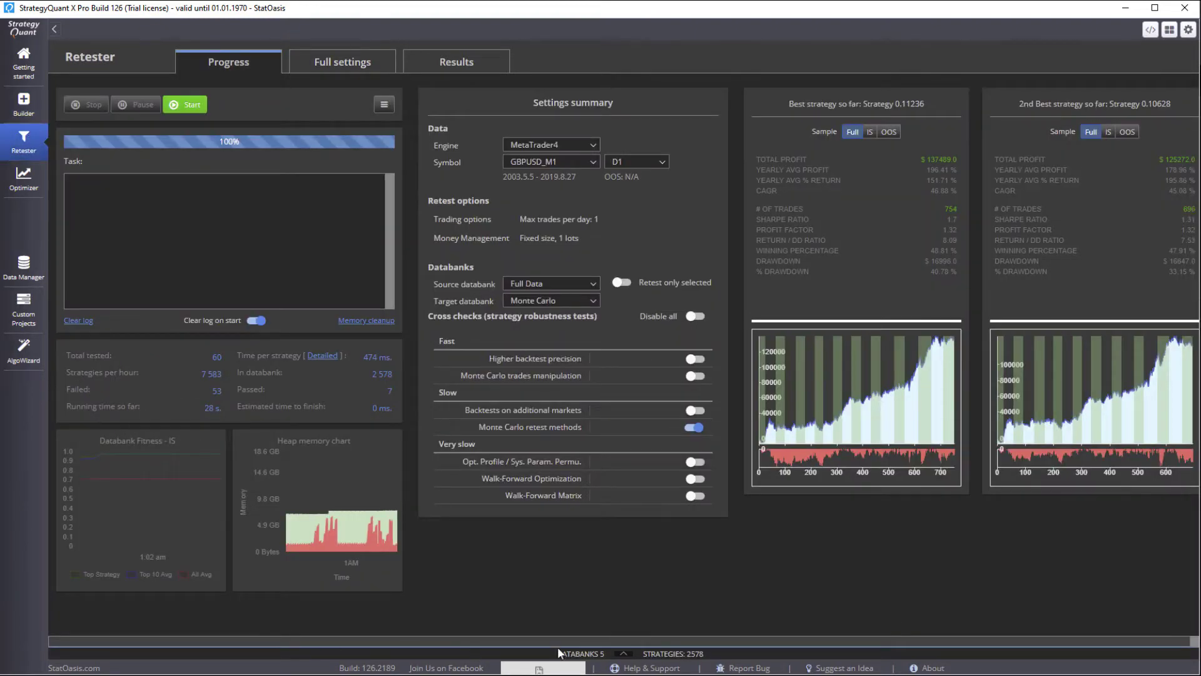
{"action": "left_click", "coordinate": [623, 653]}
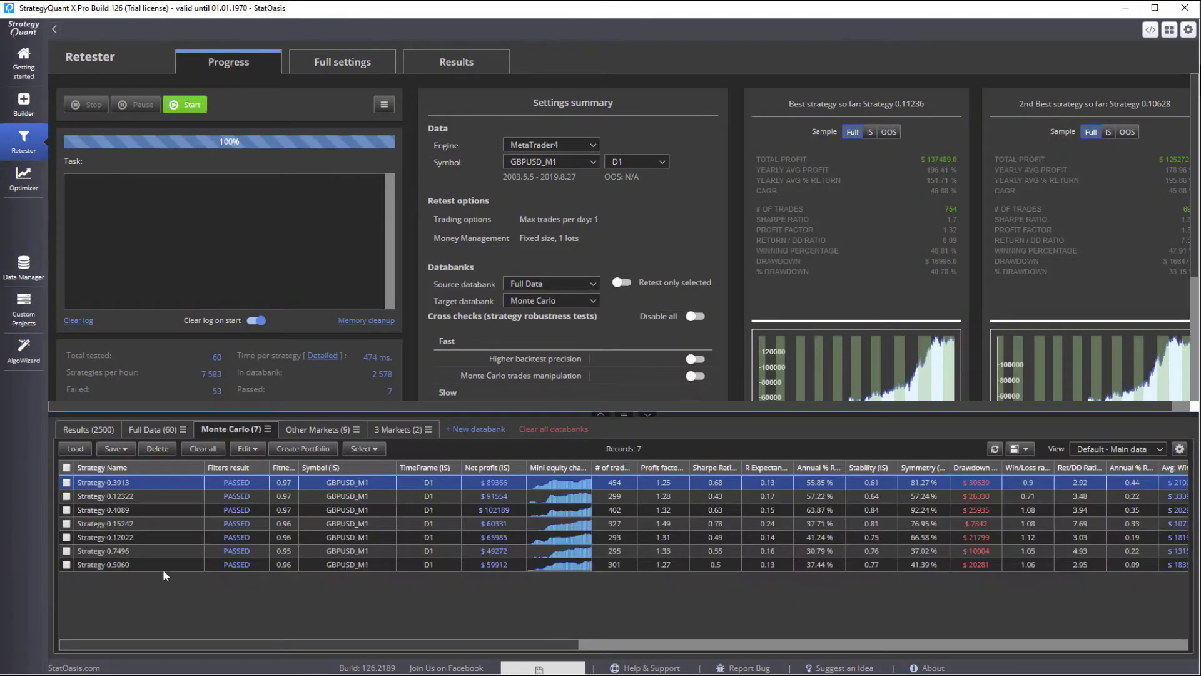
{"action": "left_click", "coordinate": [88, 429]}
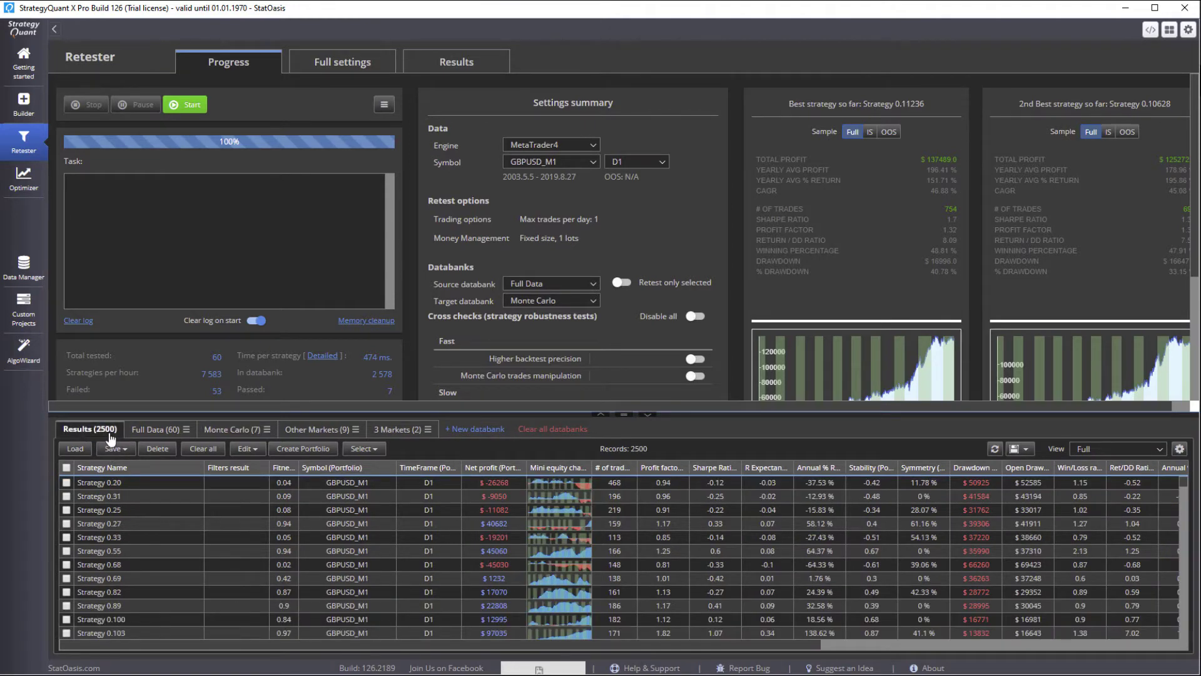
{"action": "left_click", "coordinate": [156, 430]}
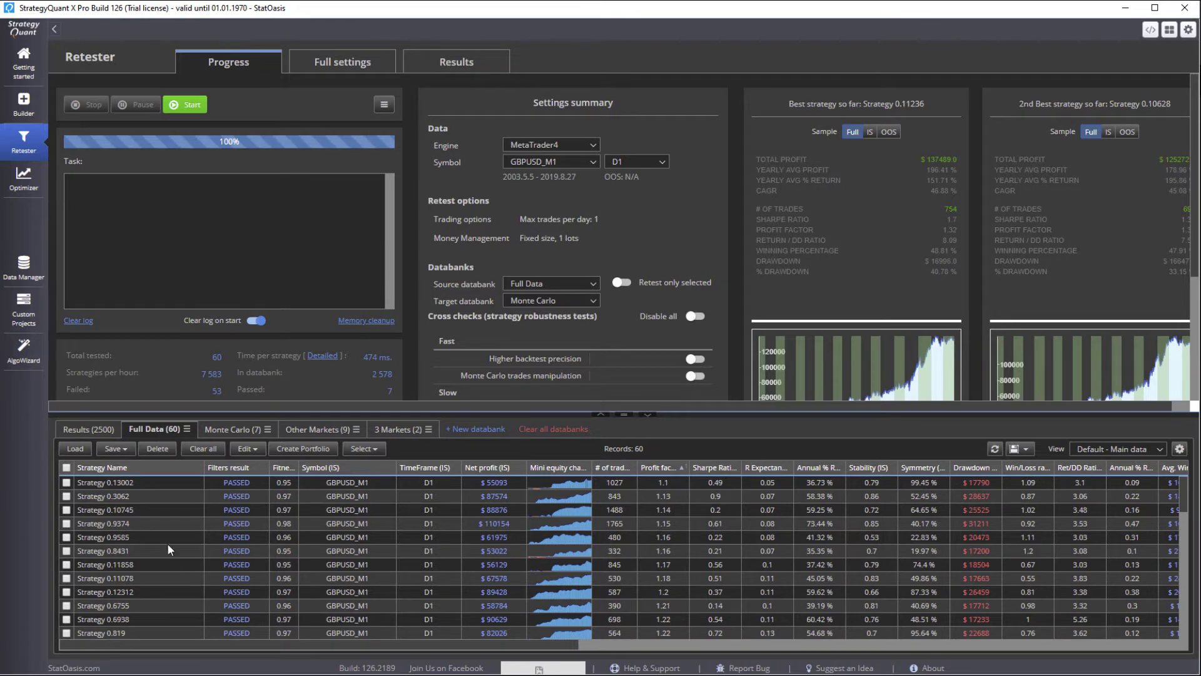
In the Retester's Data settings, set the backtest end day to 2017.12.31.
{"action": "left_click", "coordinate": [337, 64]}
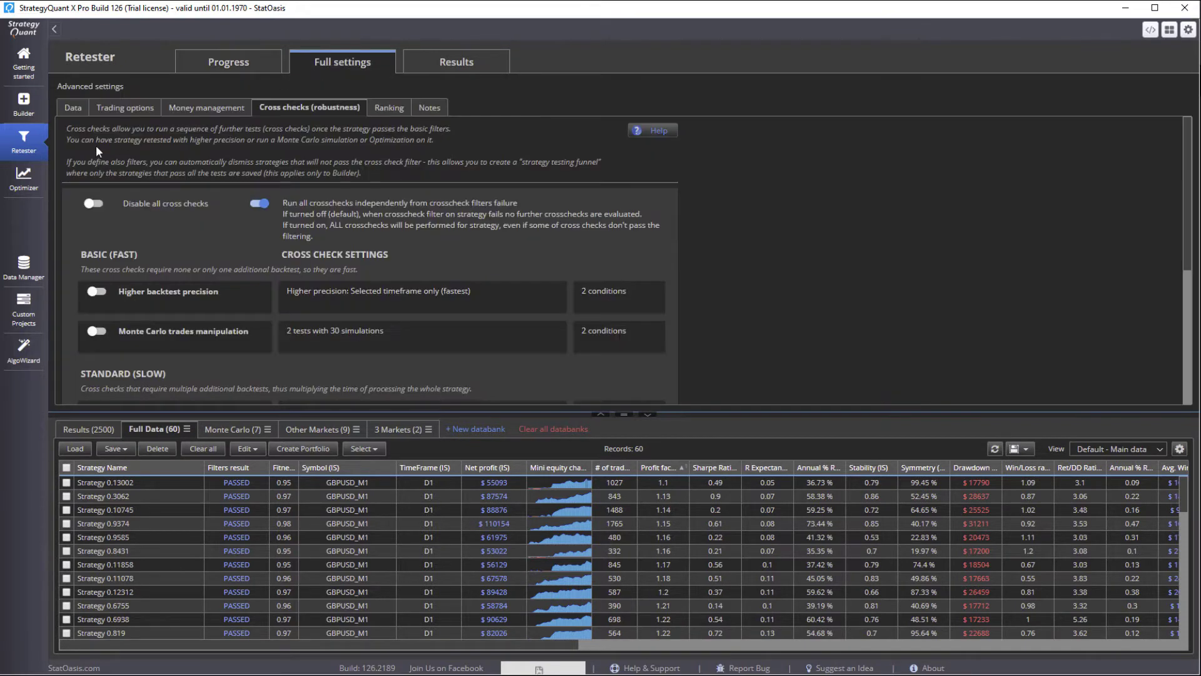
{"action": "left_click", "coordinate": [74, 108]}
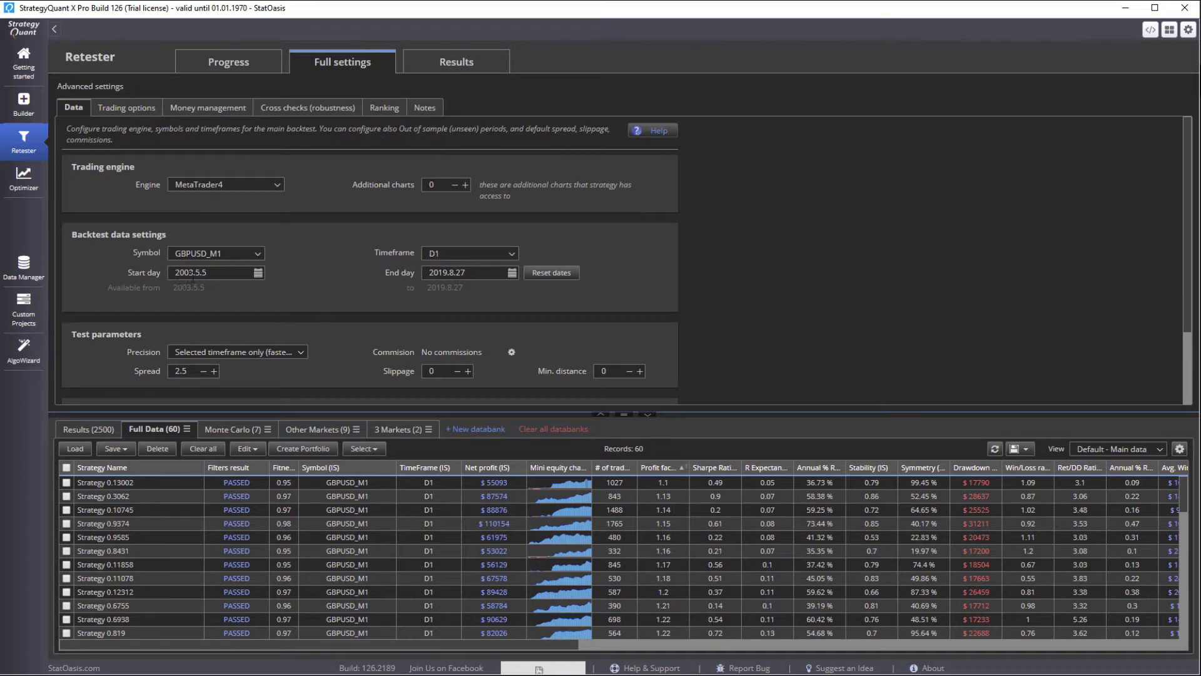
{"action": "left_click", "coordinate": [512, 274]}
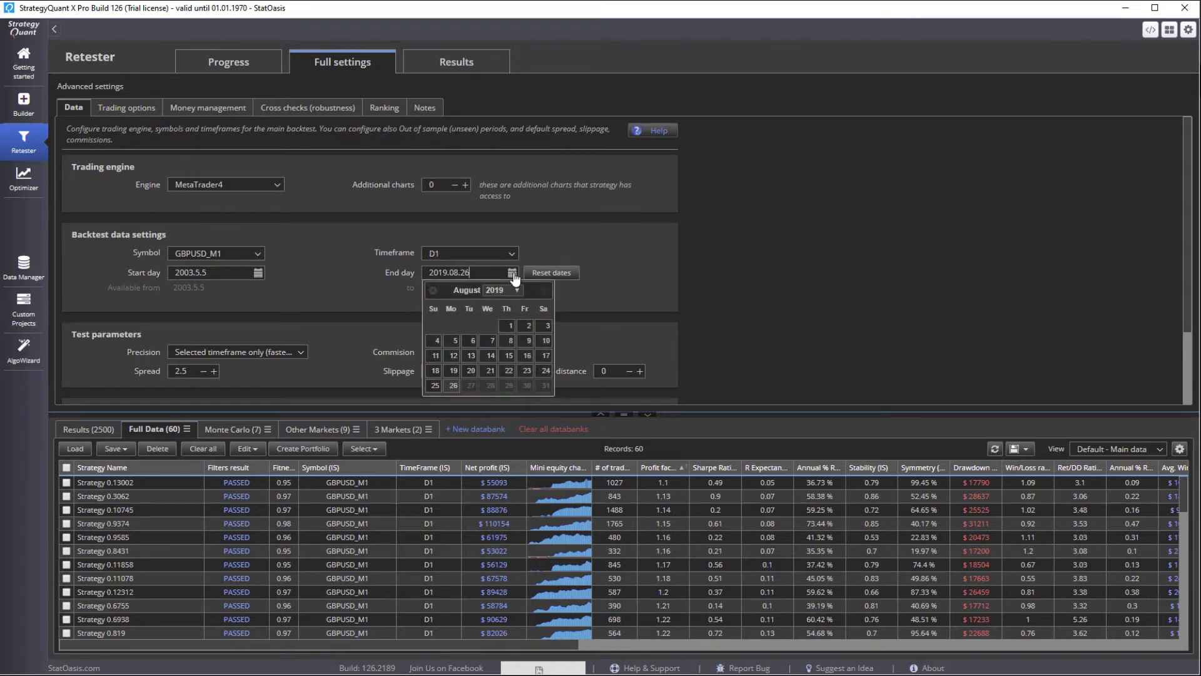
{"action": "left_click", "coordinate": [517, 290]}
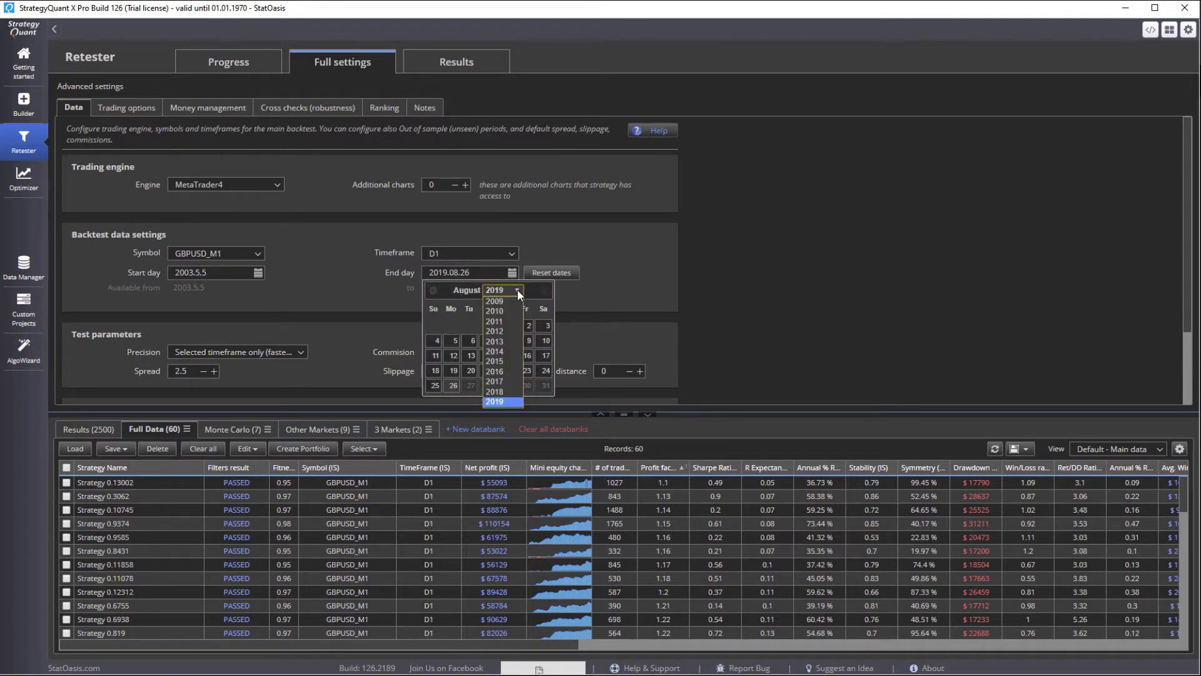
{"action": "left_click", "coordinate": [508, 382]}
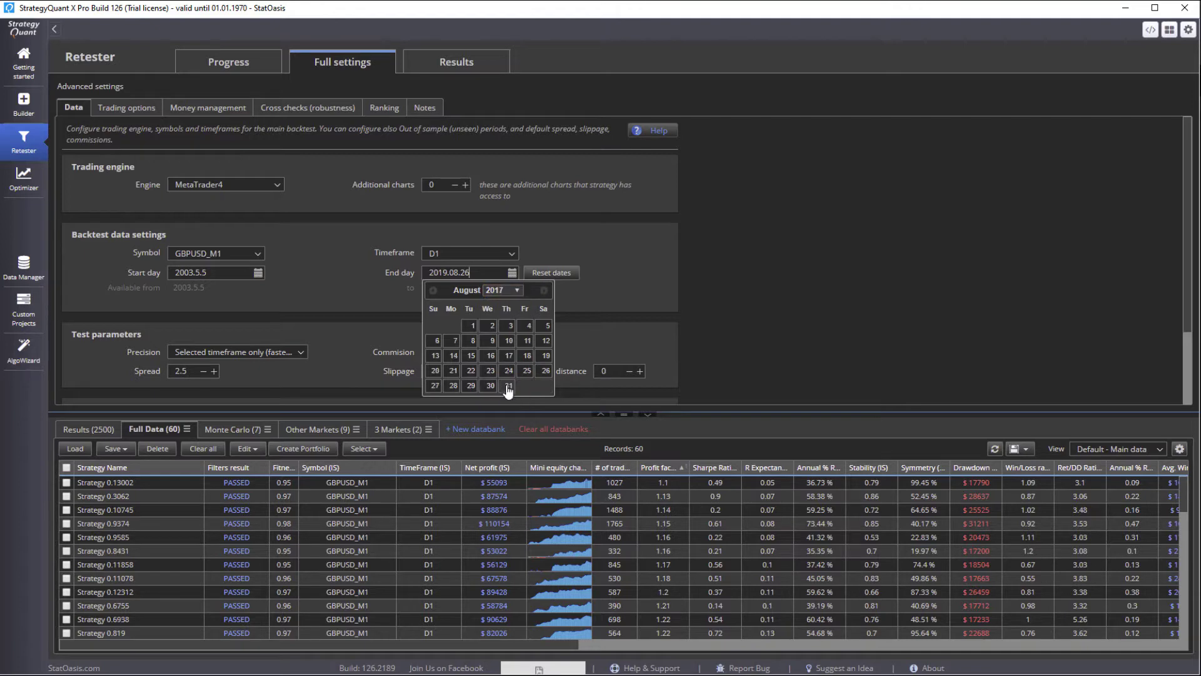
{"action": "left_click", "coordinate": [543, 290]}
{"action": "left_click", "coordinate": [543, 291]}
{"action": "left_click", "coordinate": [543, 291]}
{"action": "left_click", "coordinate": [543, 290]}
{"action": "left_click", "coordinate": [544, 290]}
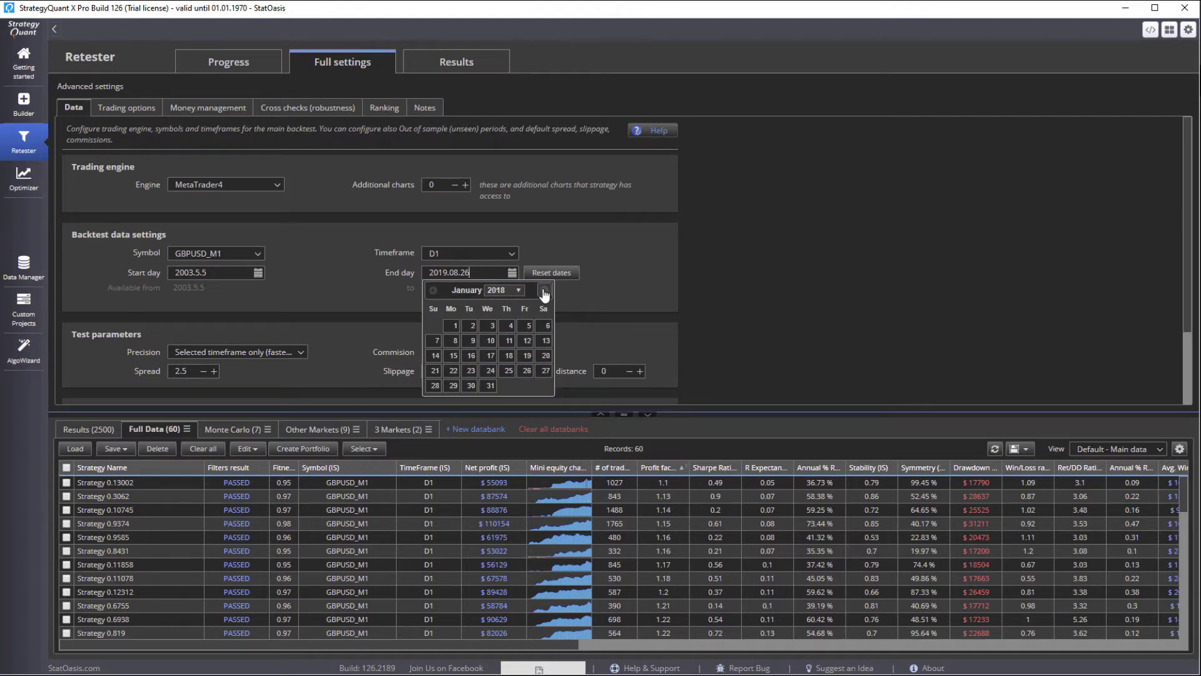
{"action": "left_click", "coordinate": [432, 290]}
{"action": "left_click", "coordinate": [436, 400]}
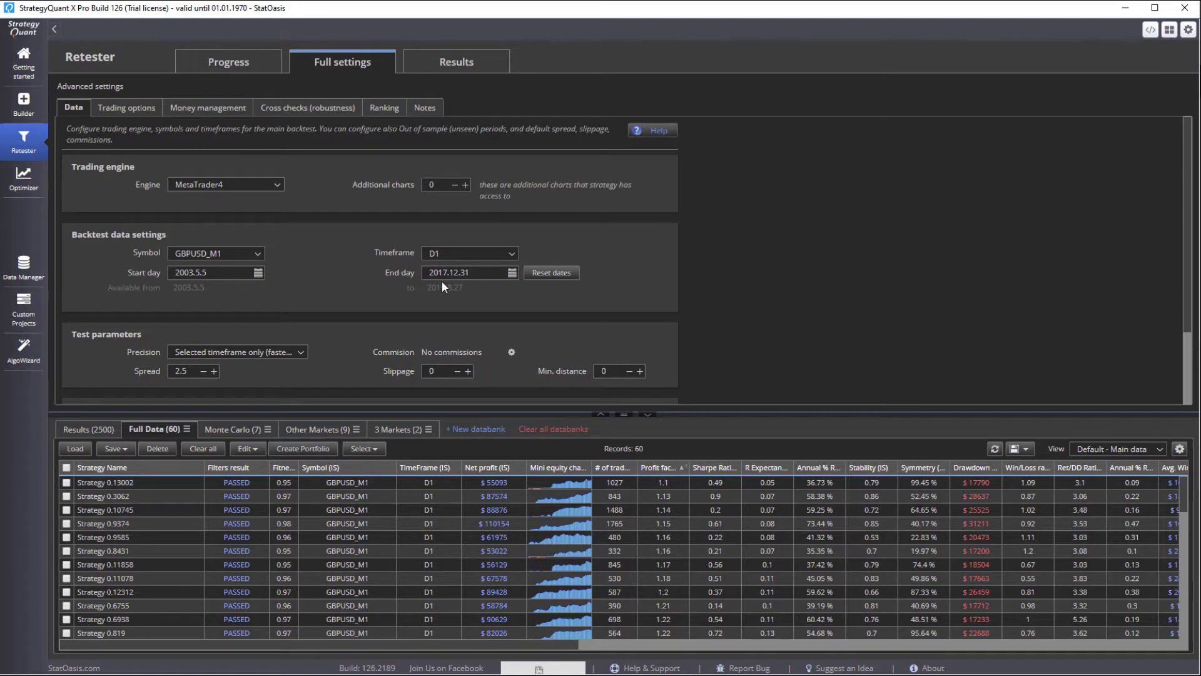
Switch between the Retester's Results (2500) and Full Data (60) databanks, ending on Full Data.
{"action": "left_click", "coordinate": [93, 430]}
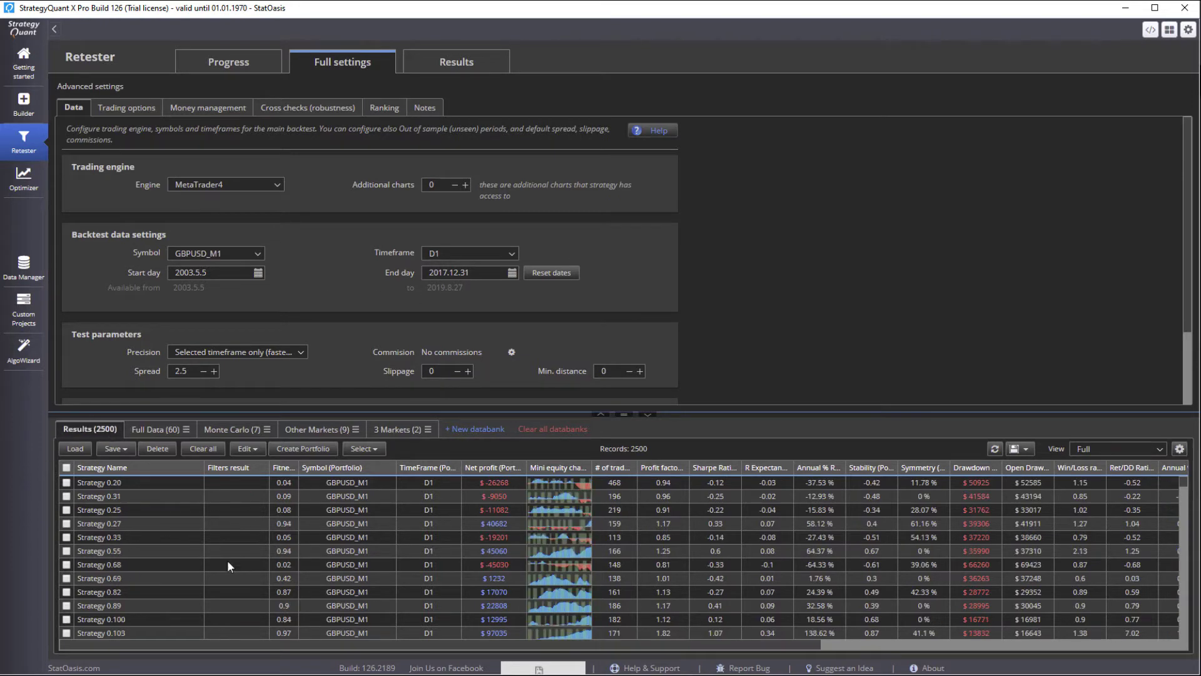
{"action": "left_click", "coordinate": [155, 432]}
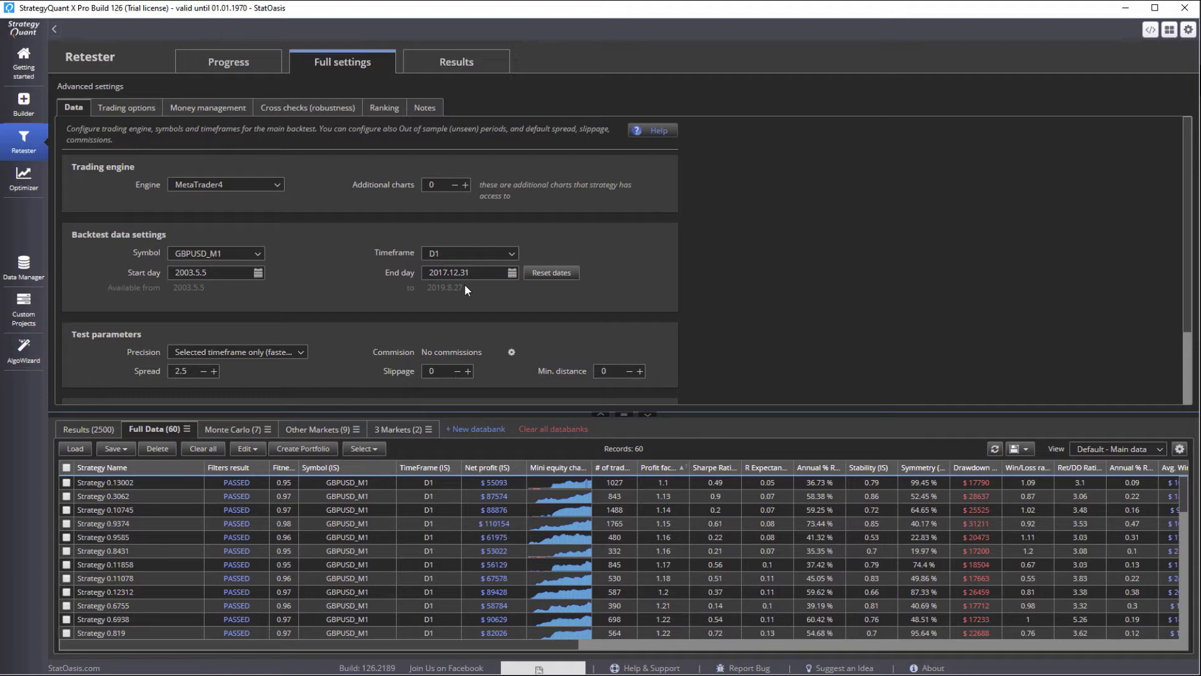
{"action": "left_click", "coordinate": [89, 429]}
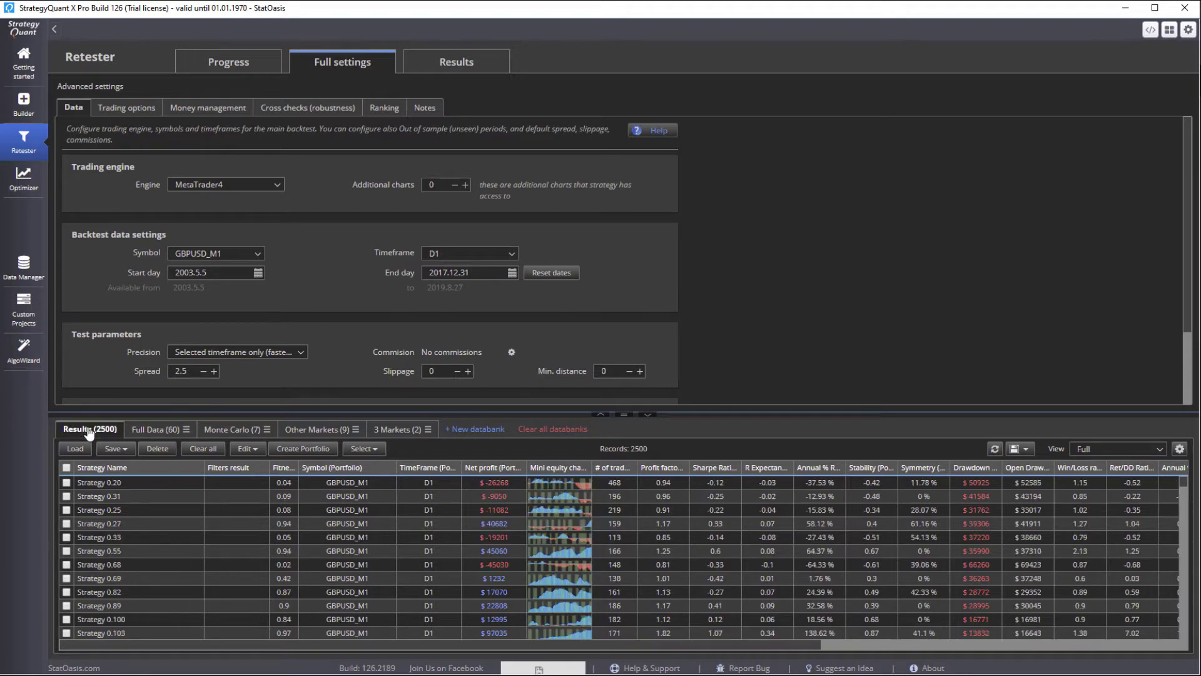
{"action": "left_click", "coordinate": [157, 430]}
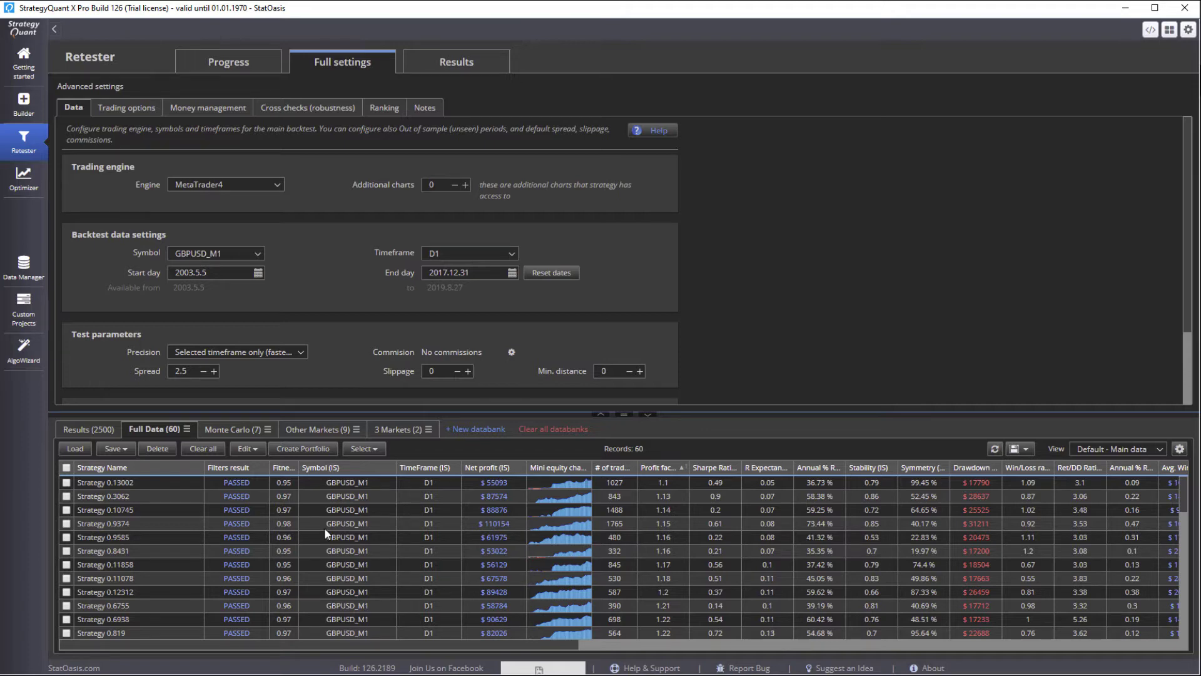
Open Strategy 0.10745 and review its equity chart, overview, trade list and trade analysis.
{"action": "double_click", "coordinate": [181, 511]}
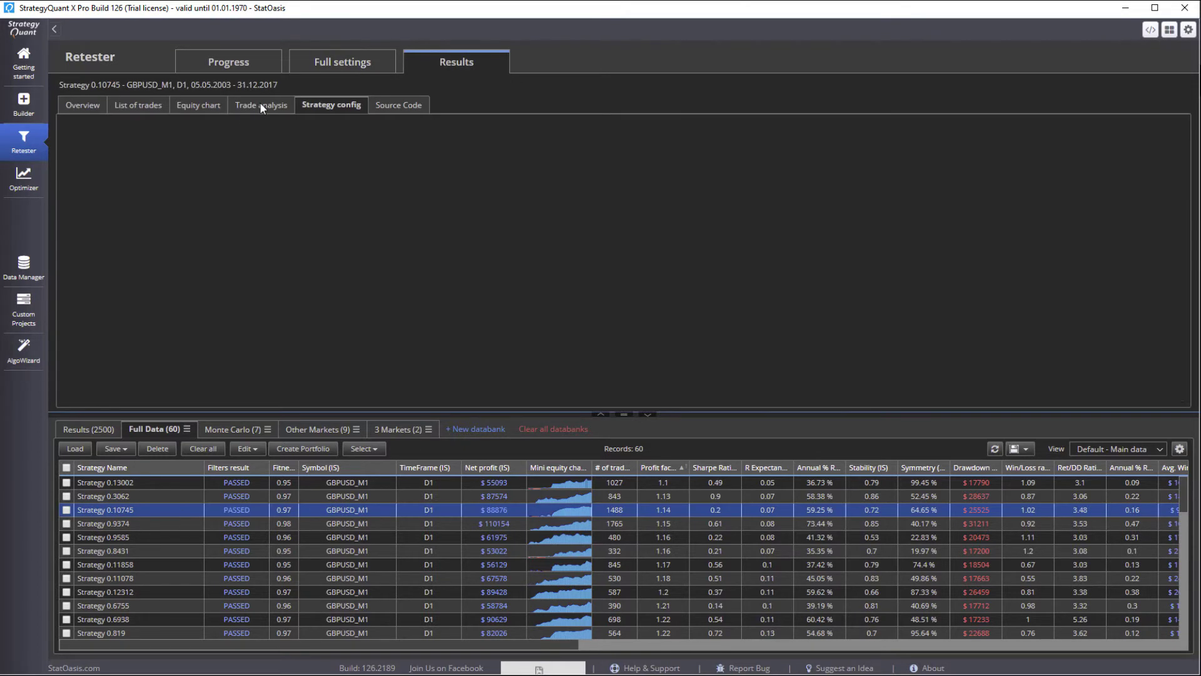
{"action": "left_click", "coordinate": [200, 105]}
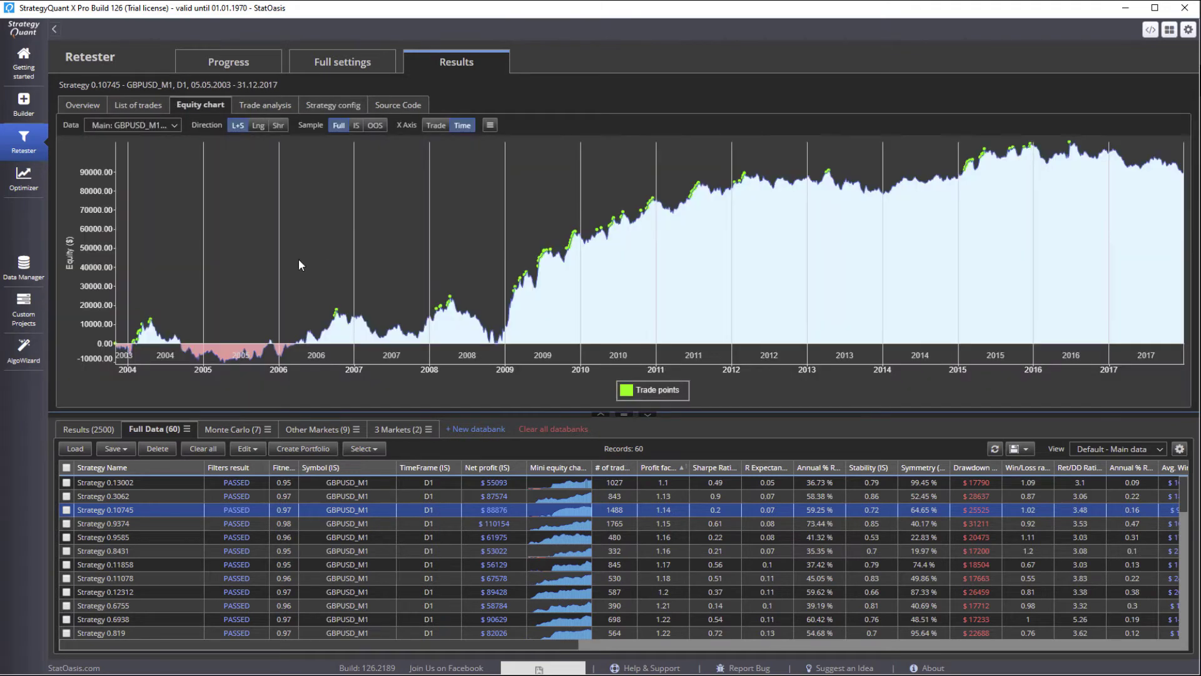
{"action": "left_click", "coordinate": [82, 105]}
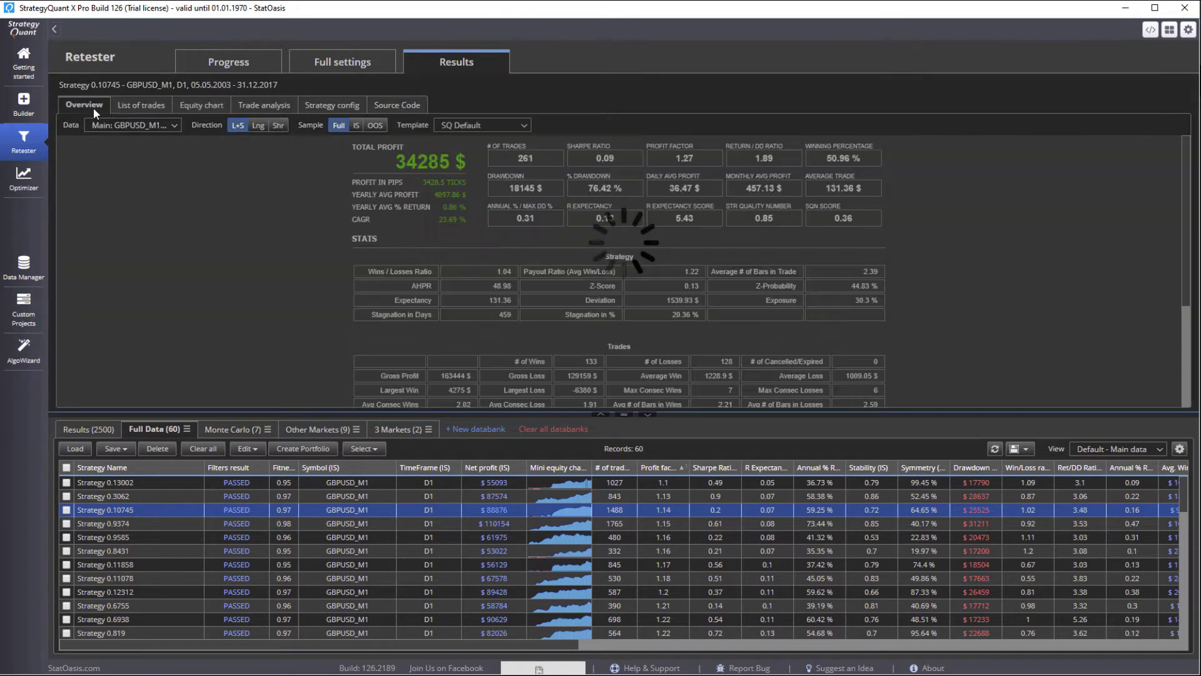
{"action": "left_click", "coordinate": [648, 417]}
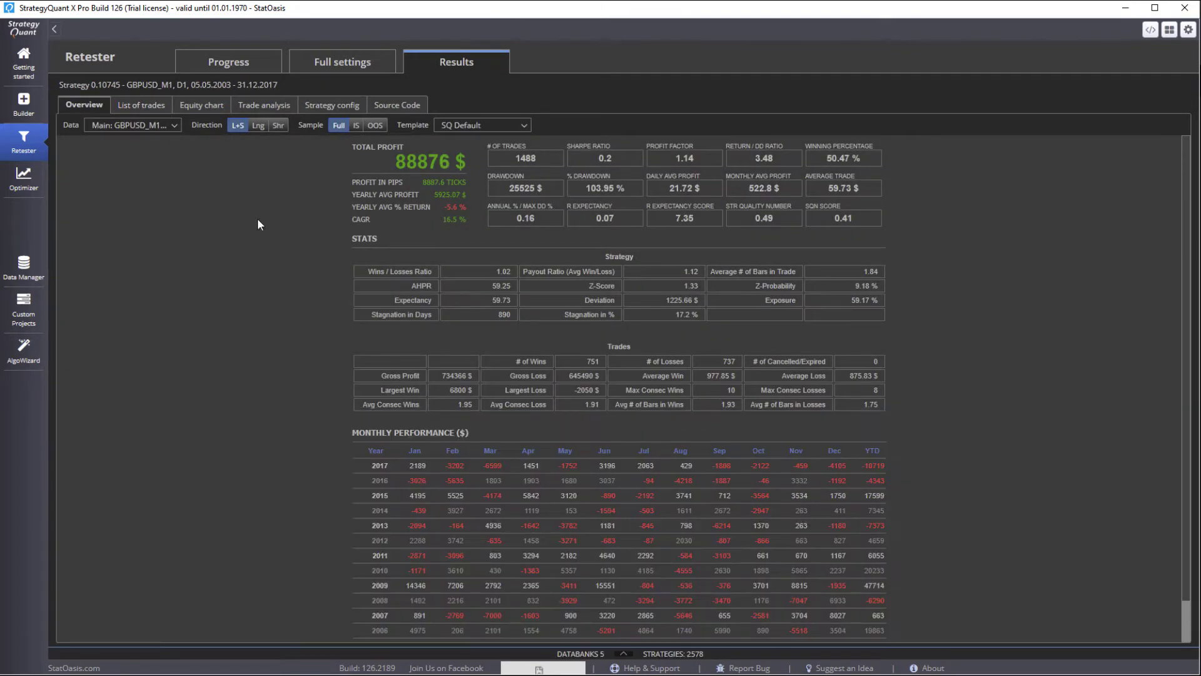
{"action": "left_click", "coordinate": [141, 108]}
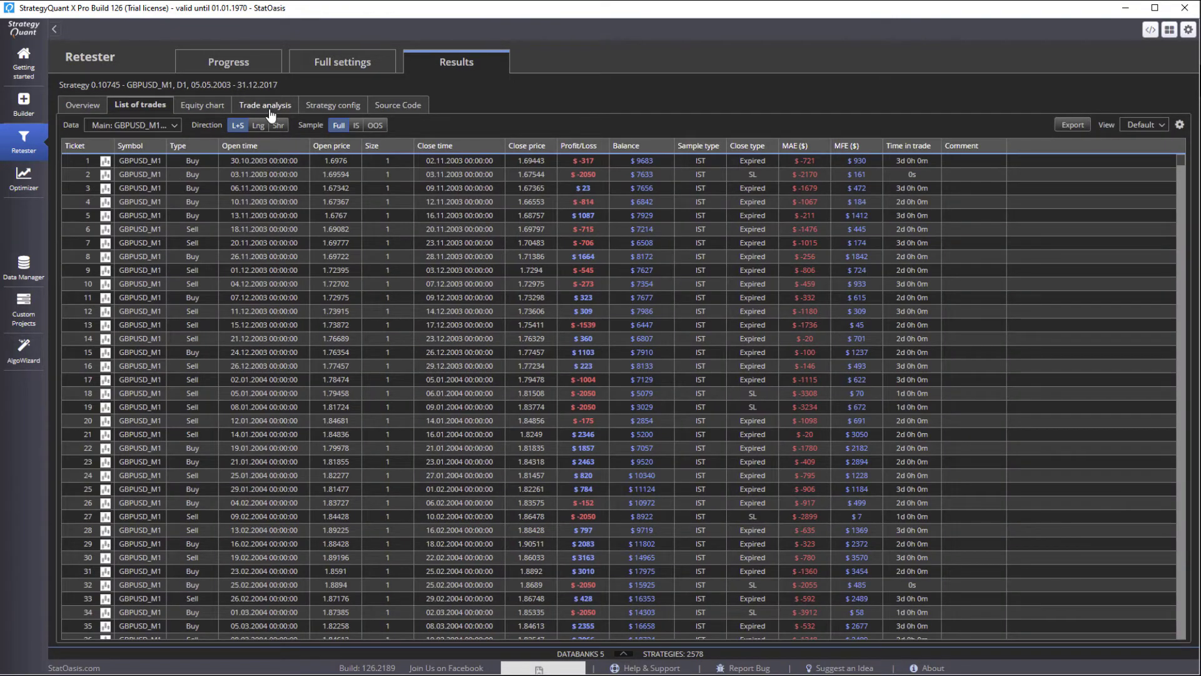
{"action": "left_click", "coordinate": [270, 112]}
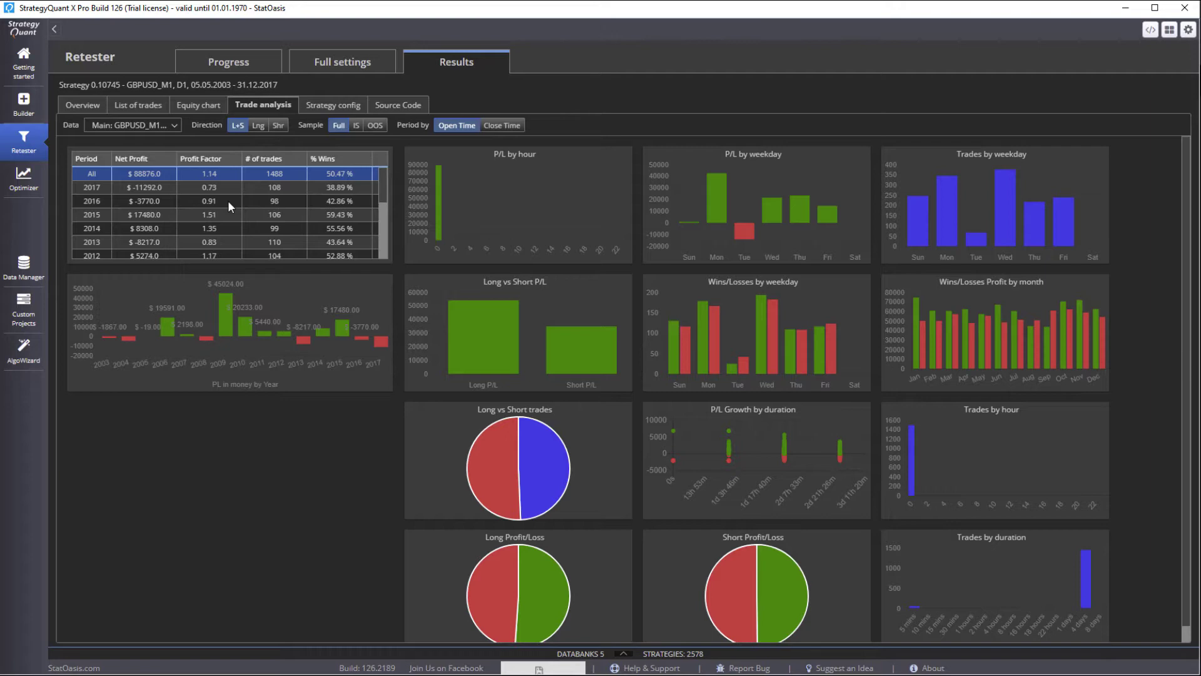
{"action": "left_click", "coordinate": [82, 106]}
{"action": "left_click", "coordinate": [624, 654]}
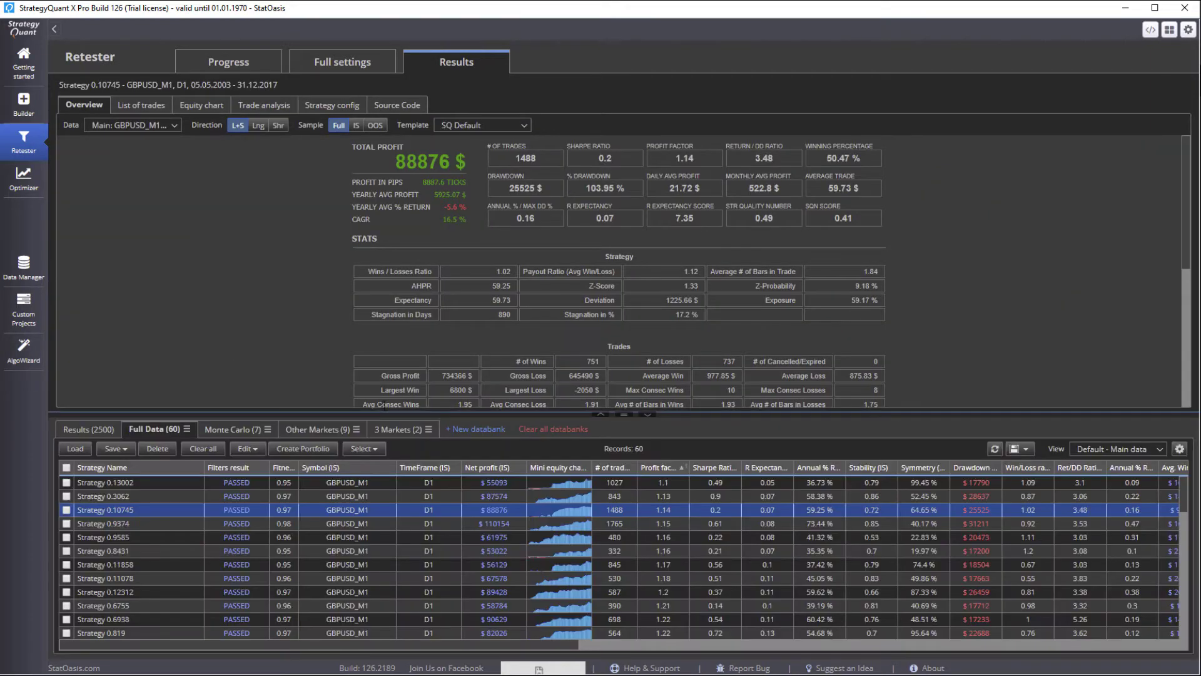
Go from Other Markets back to the Retester progress view, checking the Results and Full Data databanks.
{"action": "left_click", "coordinate": [312, 432]}
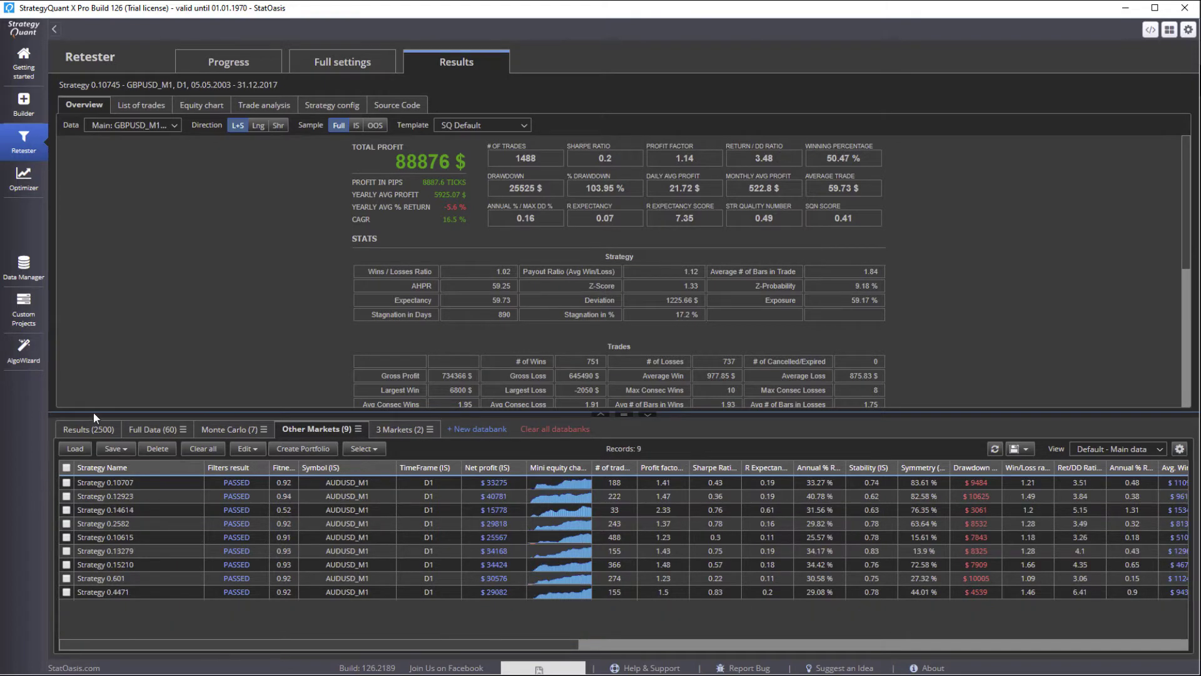
{"action": "left_click", "coordinate": [224, 64]}
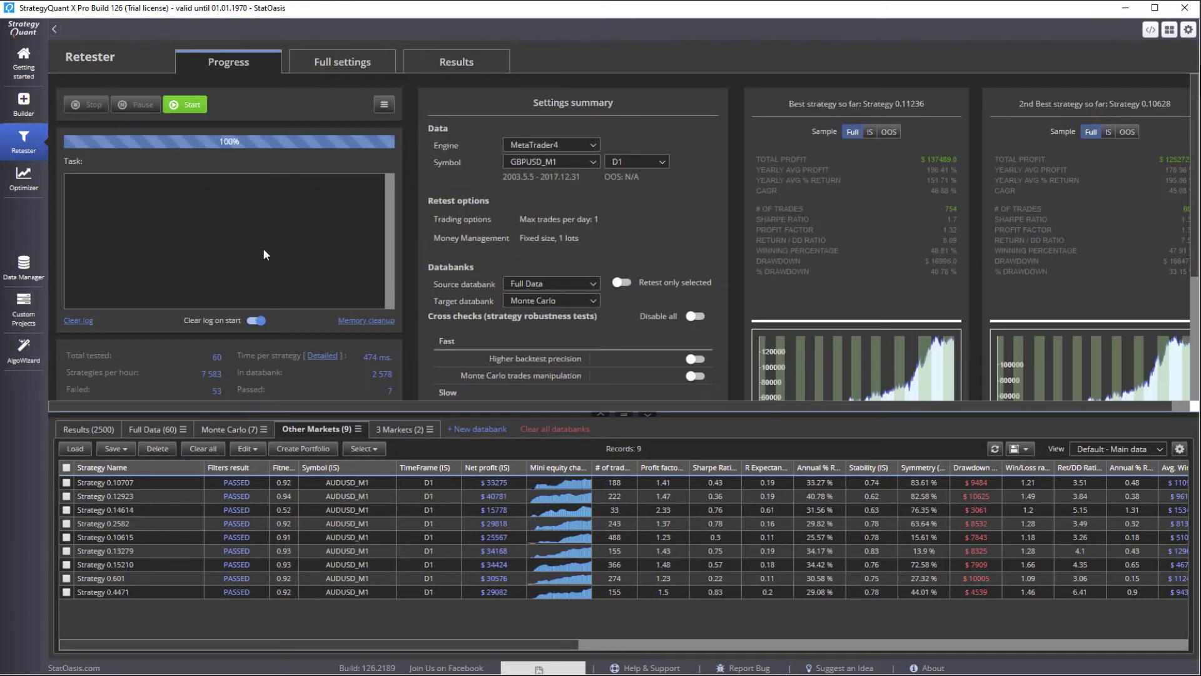
{"action": "left_click", "coordinate": [647, 416]}
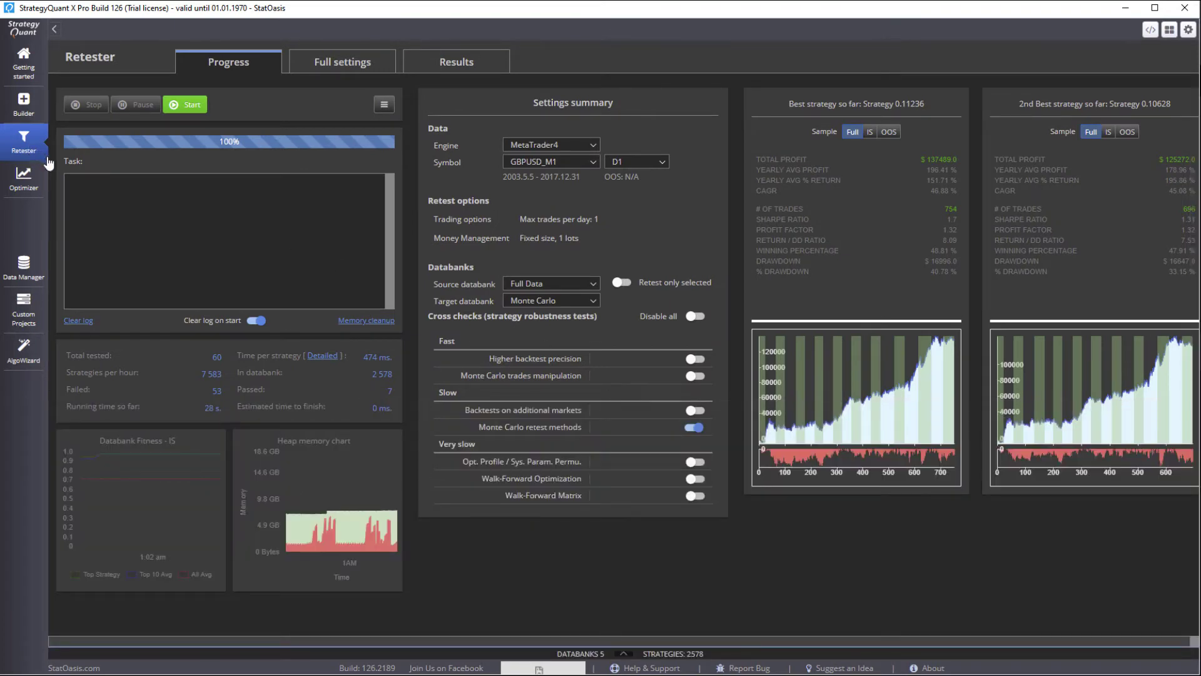
{"action": "left_click", "coordinate": [626, 653]}
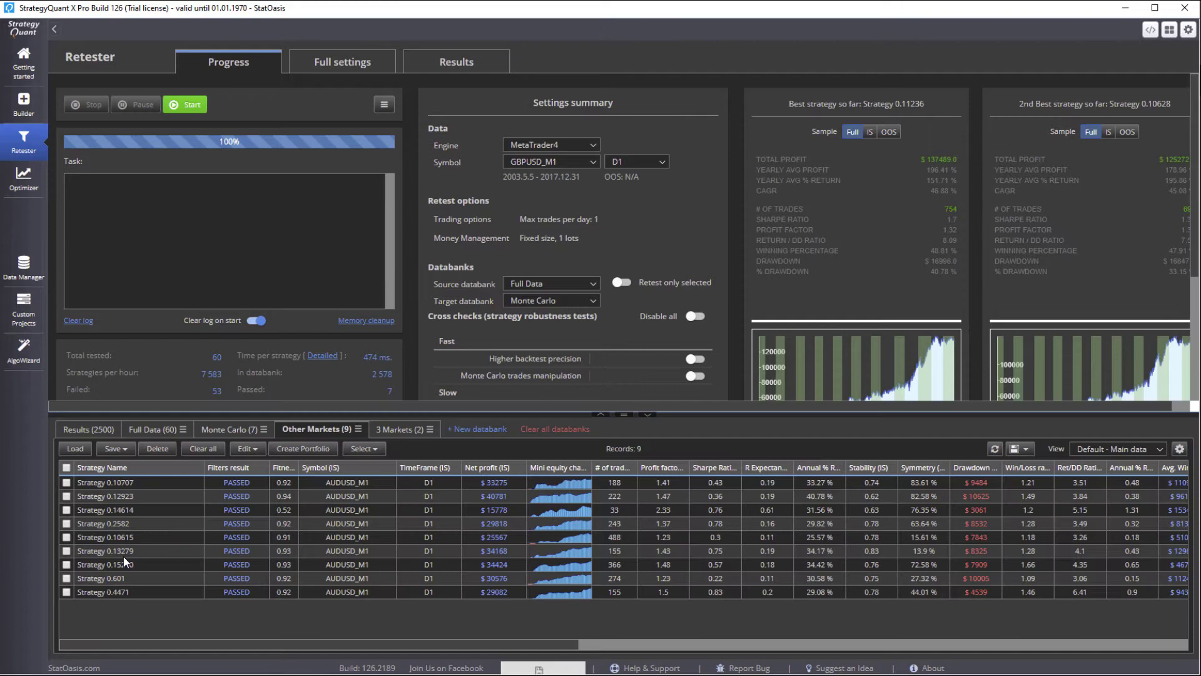
{"action": "left_click", "coordinate": [90, 430]}
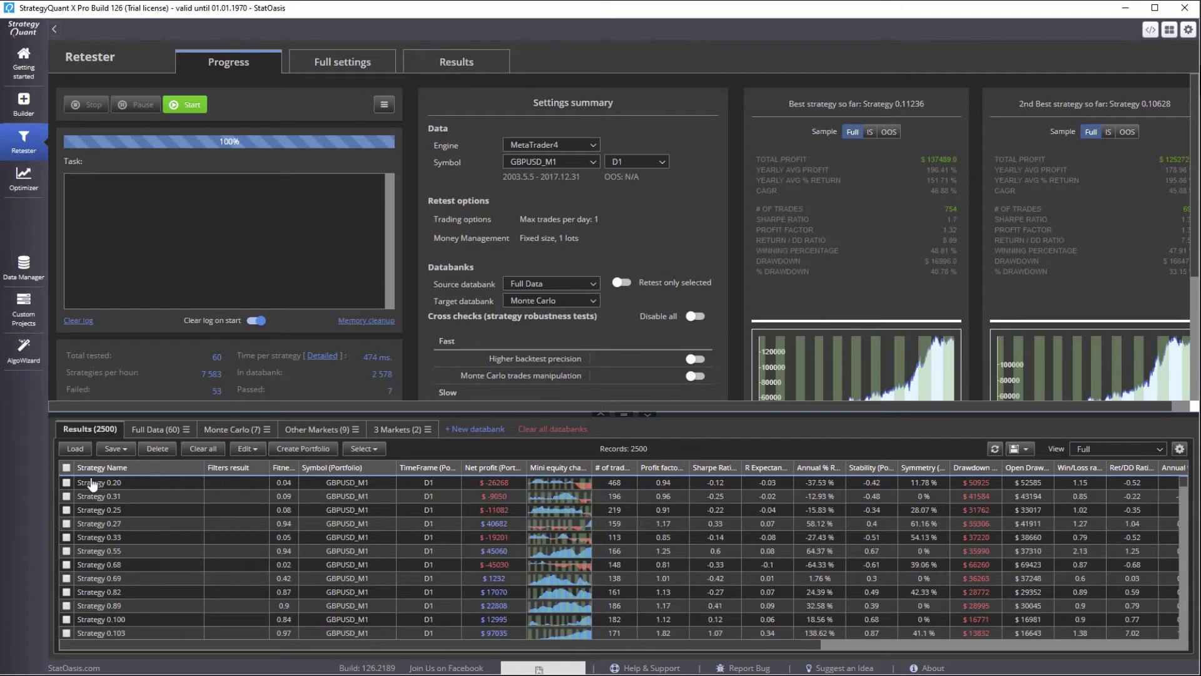
{"action": "left_click", "coordinate": [155, 430]}
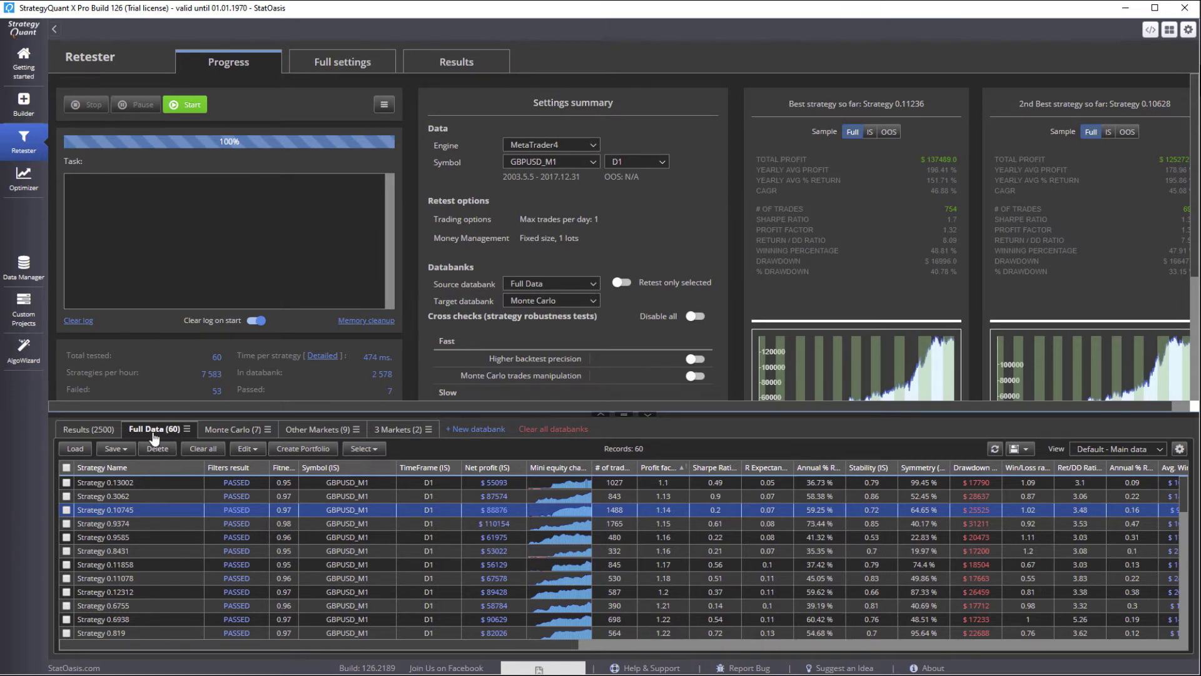
Collapse the databank panel and pick AUDUSD_M1 as the Retester's symbol.
{"action": "left_click", "coordinate": [646, 414]}
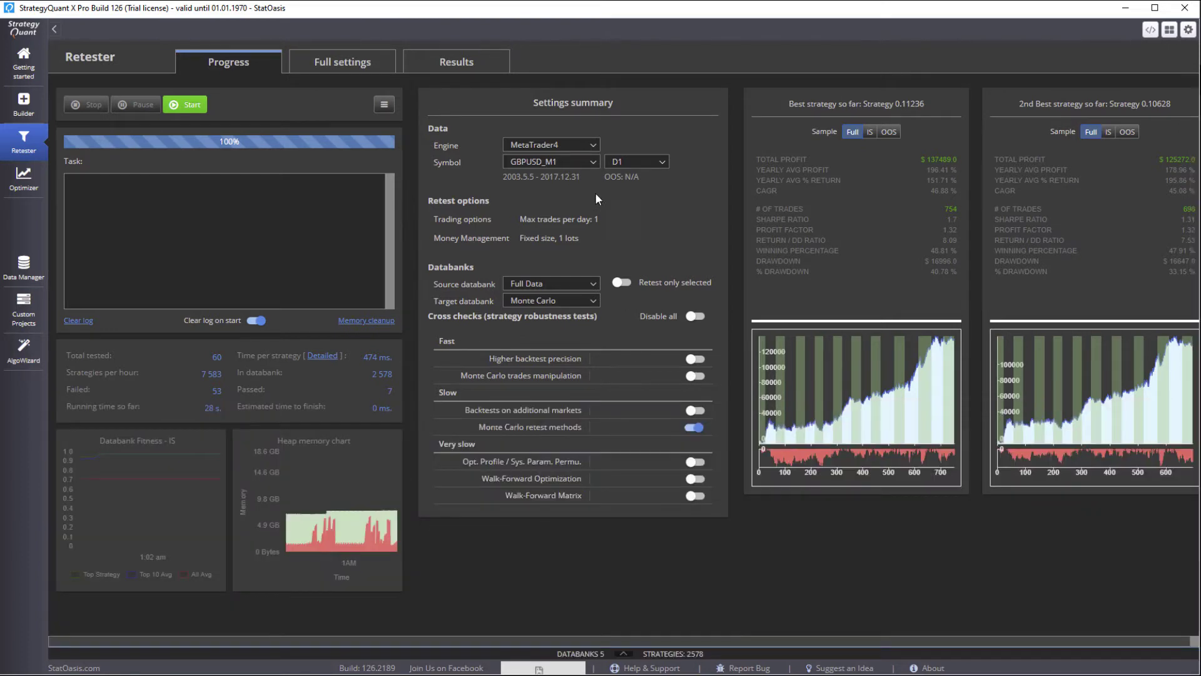
{"action": "left_click", "coordinate": [591, 161]}
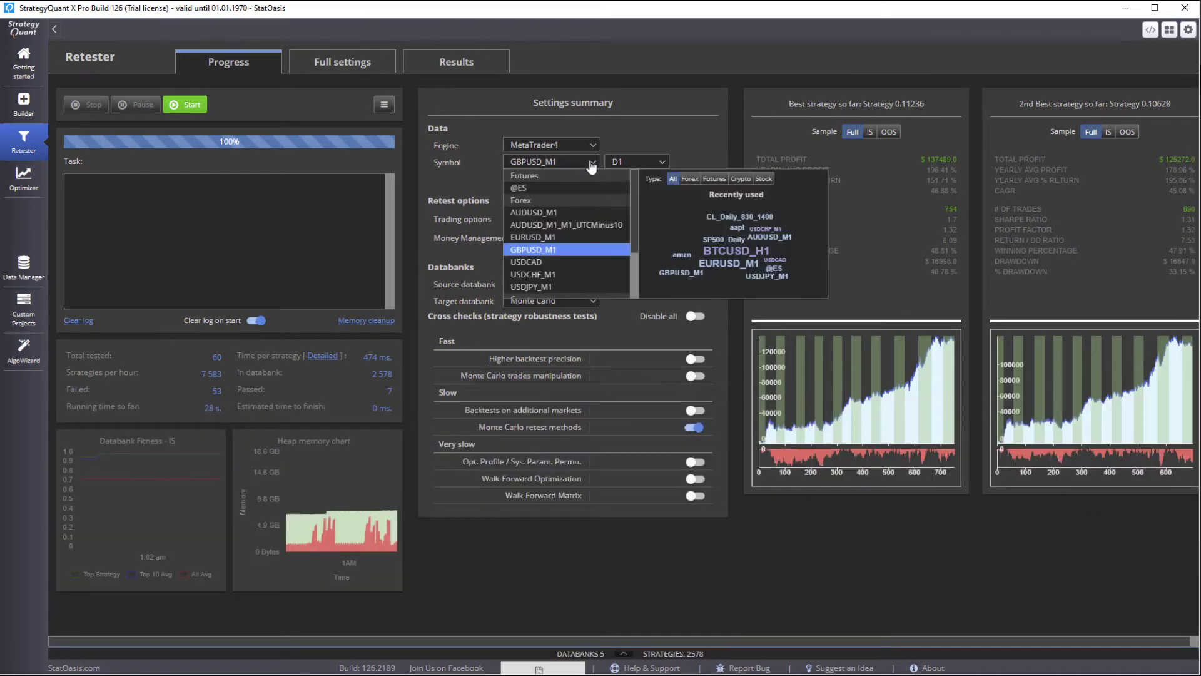
{"action": "left_click", "coordinate": [563, 214]}
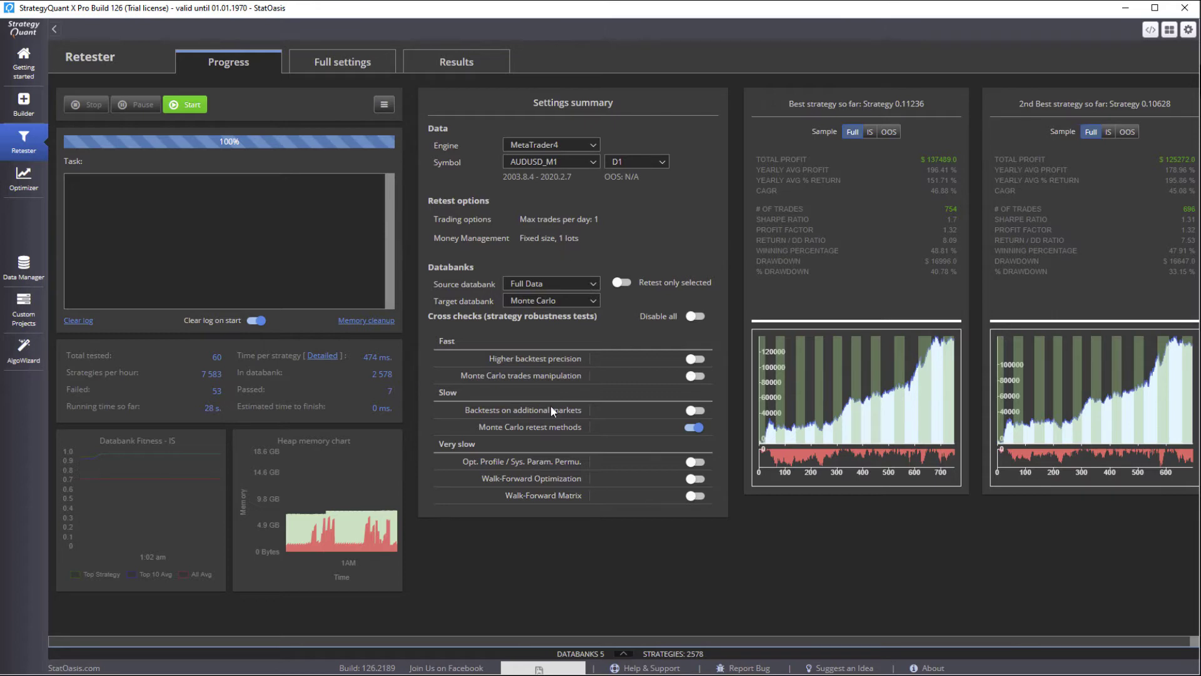
Expand the databank panel and show the Other Markets (9) databank of AUDUSD strategies.
{"action": "left_click", "coordinate": [623, 653]}
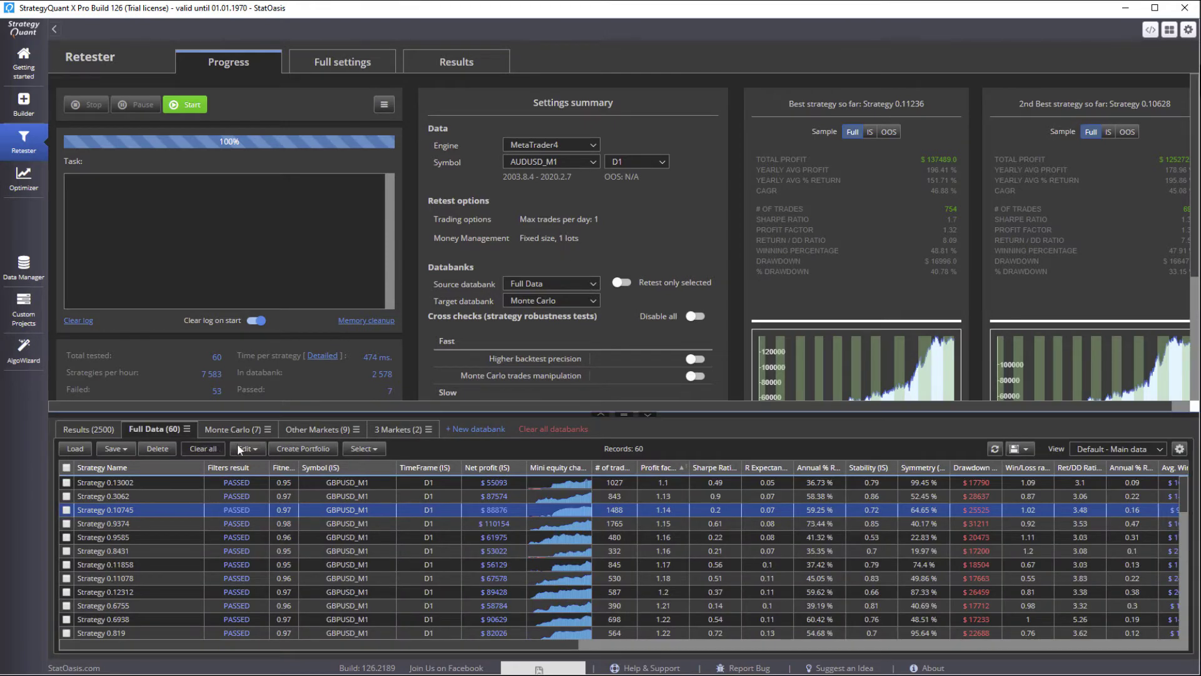
{"action": "left_click", "coordinate": [313, 431]}
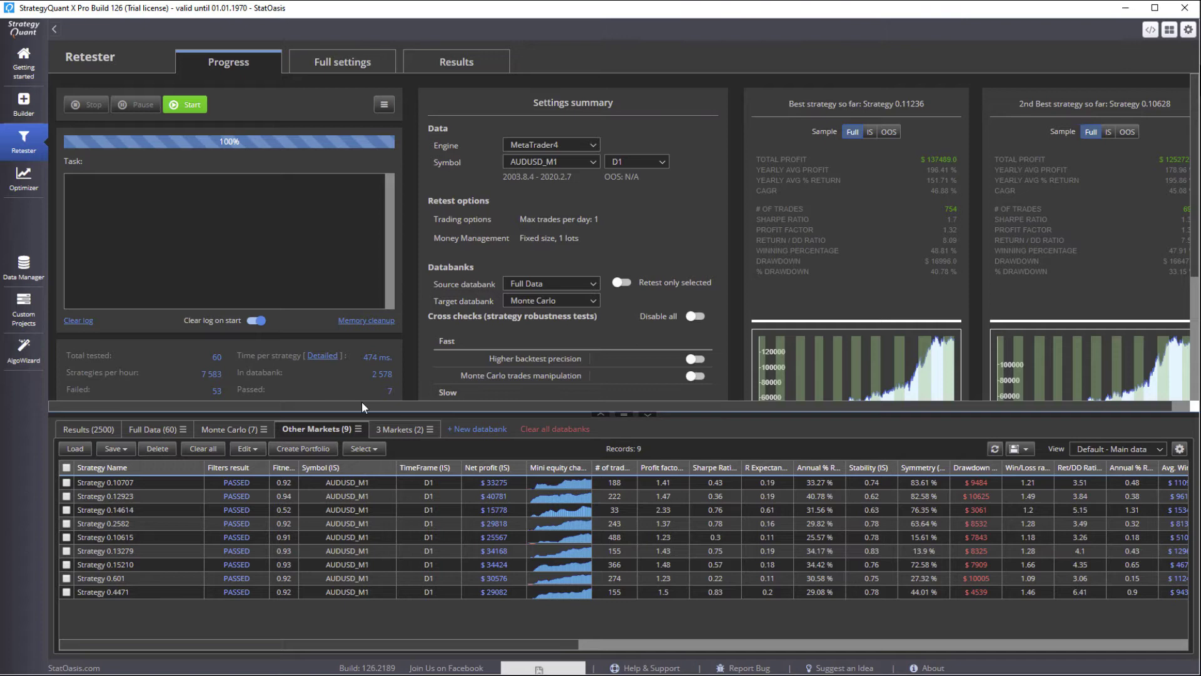
Open Strategy 0.10707's AUDUSD results and view its equity chart and pseudo source code.
{"action": "double_click", "coordinate": [224, 484]}
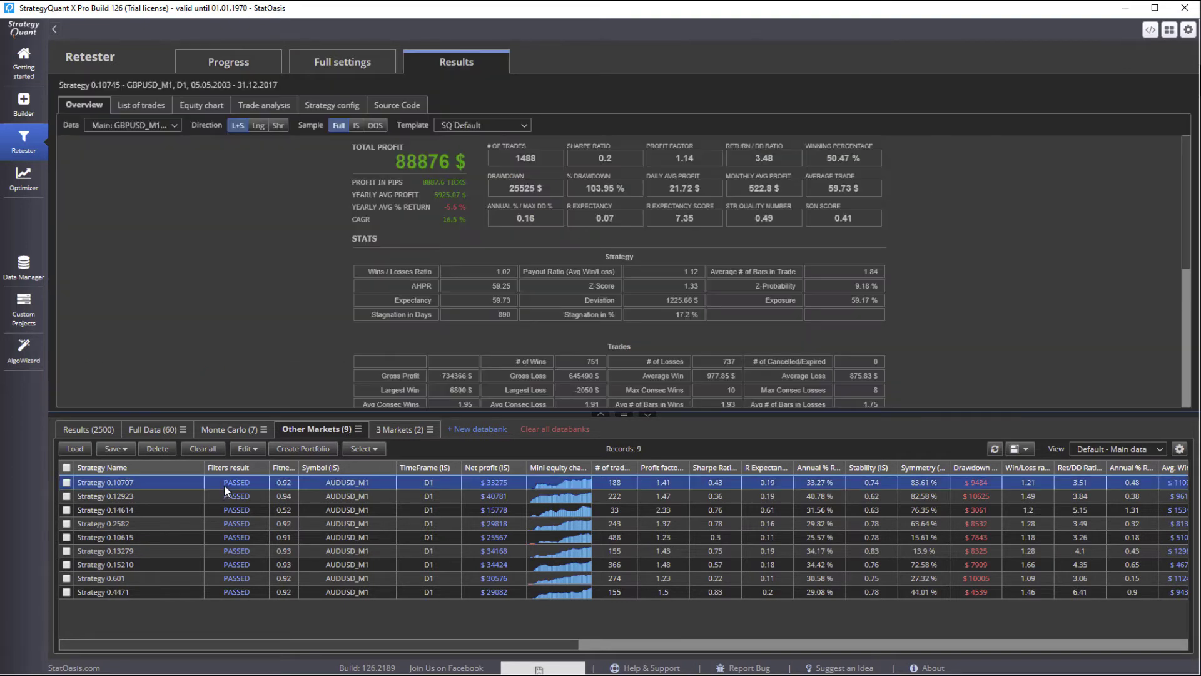
{"action": "left_click", "coordinate": [197, 106]}
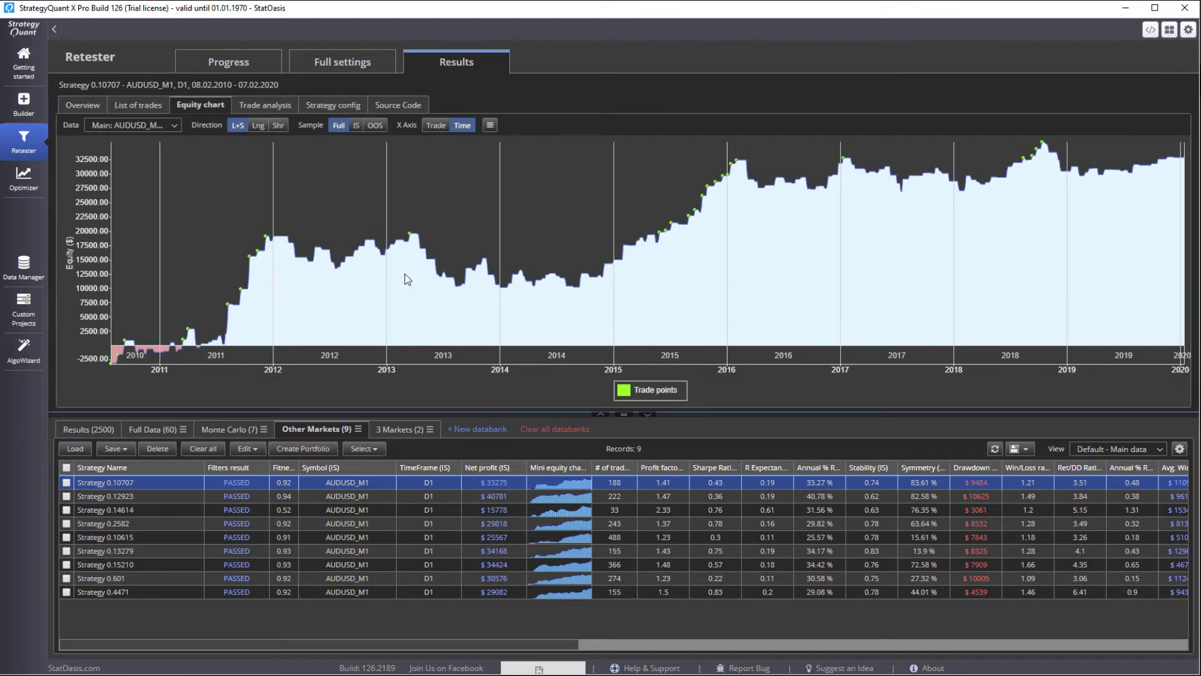
{"action": "left_click", "coordinate": [398, 105]}
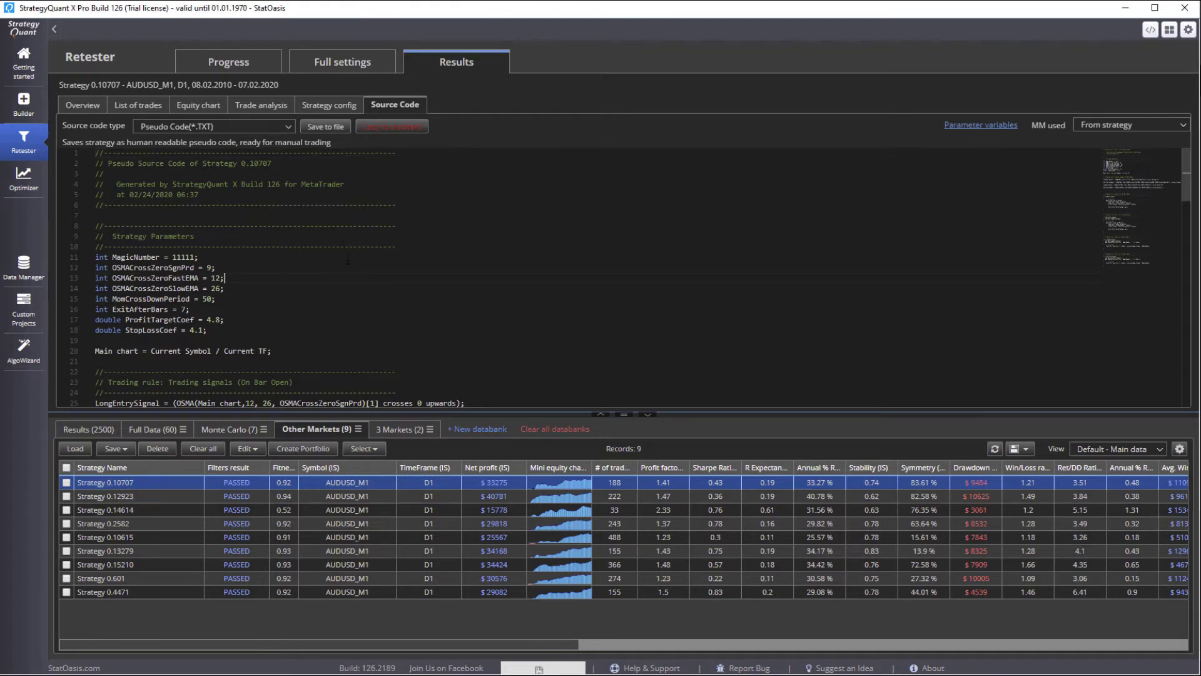
Compare the strategy's original GBPUSD source code, then return to the Other Markets databank code.
{"action": "left_click", "coordinate": [83, 429]}
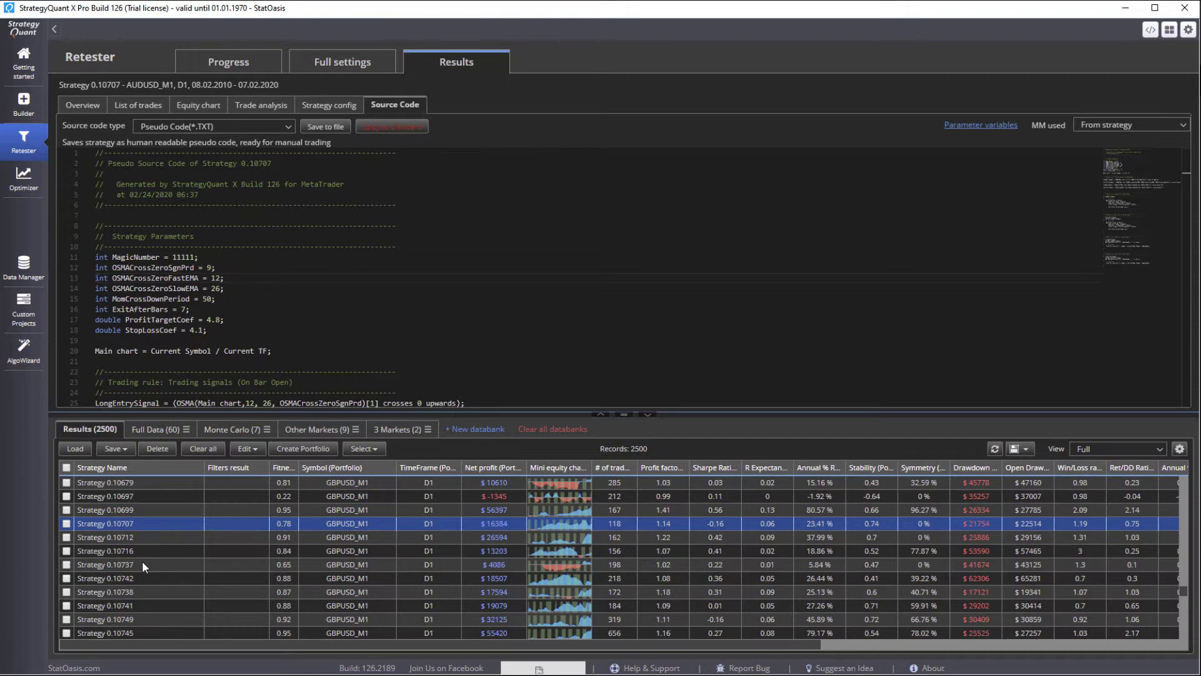
{"action": "left_click", "coordinate": [148, 524]}
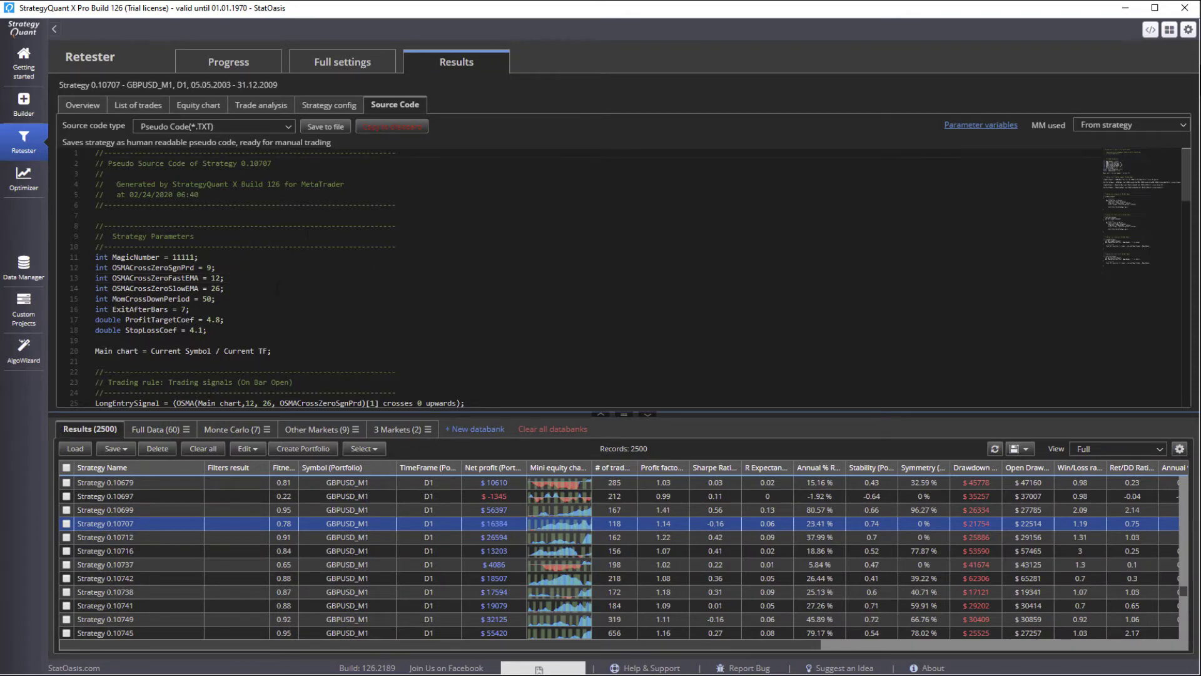
{"action": "scroll", "coordinate": [277, 288], "scroll_direction": "down", "scroll_amount": 4}
{"action": "scroll", "coordinate": [277, 288], "scroll_direction": "down", "scroll_amount": 2}
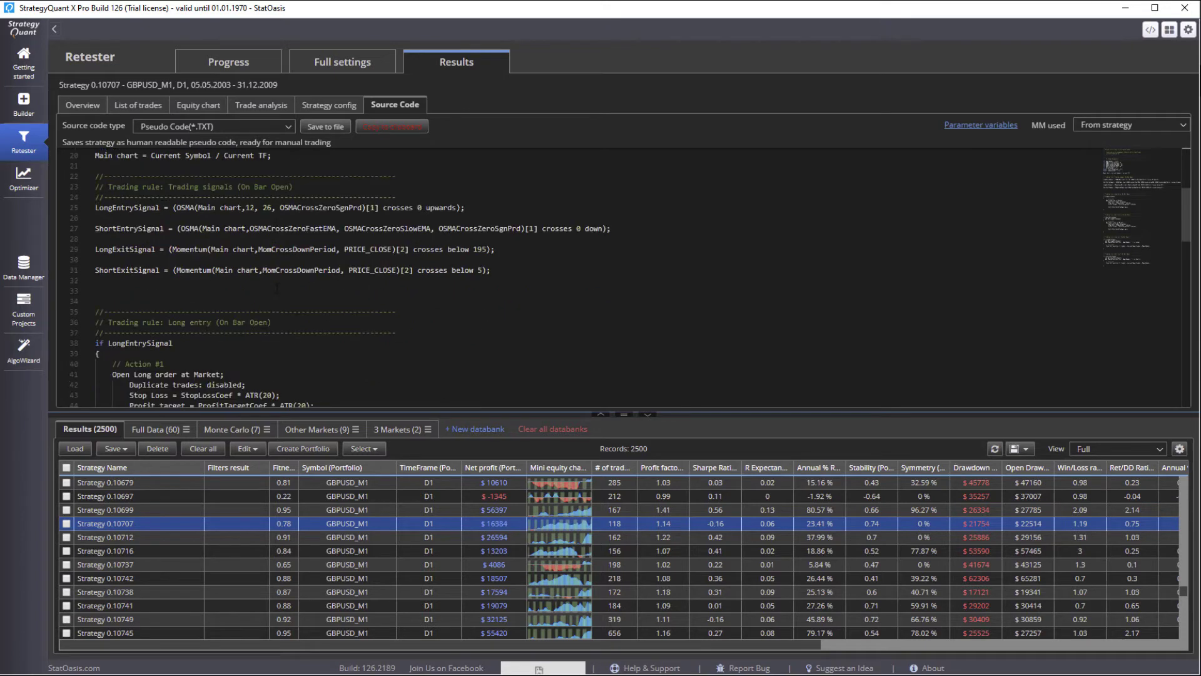
{"action": "scroll", "coordinate": [286, 289], "scroll_direction": "up", "scroll_amount": 2}
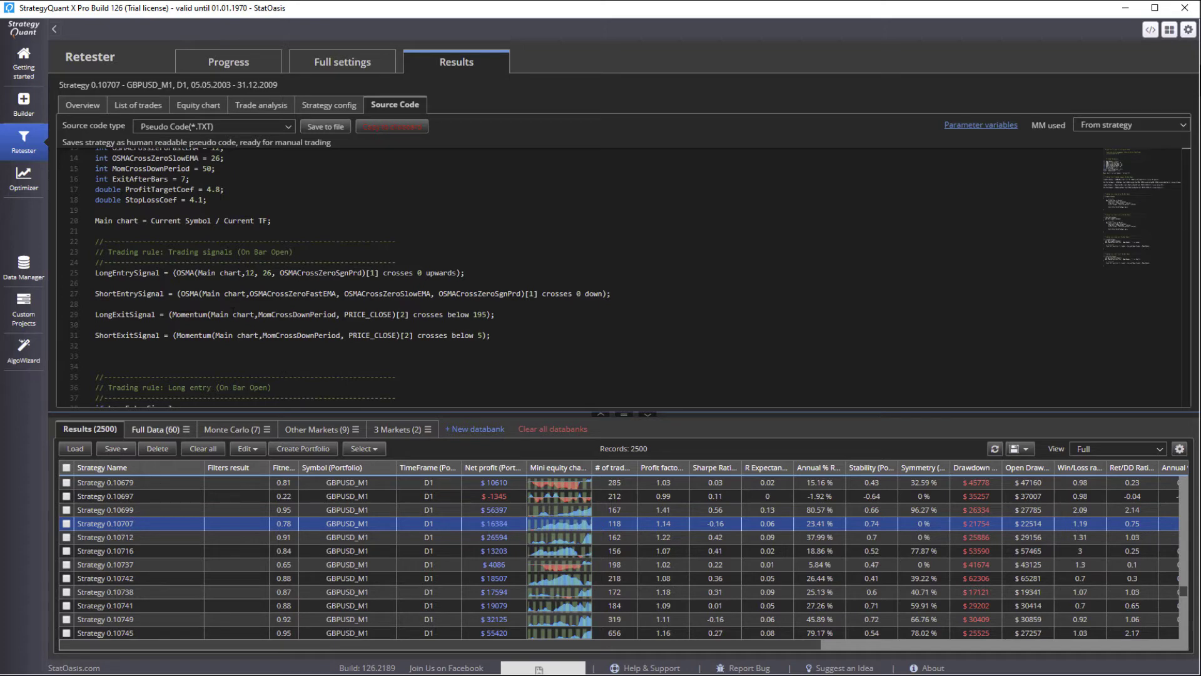
{"action": "scroll", "coordinate": [247, 283], "scroll_direction": "up", "scroll_amount": 4}
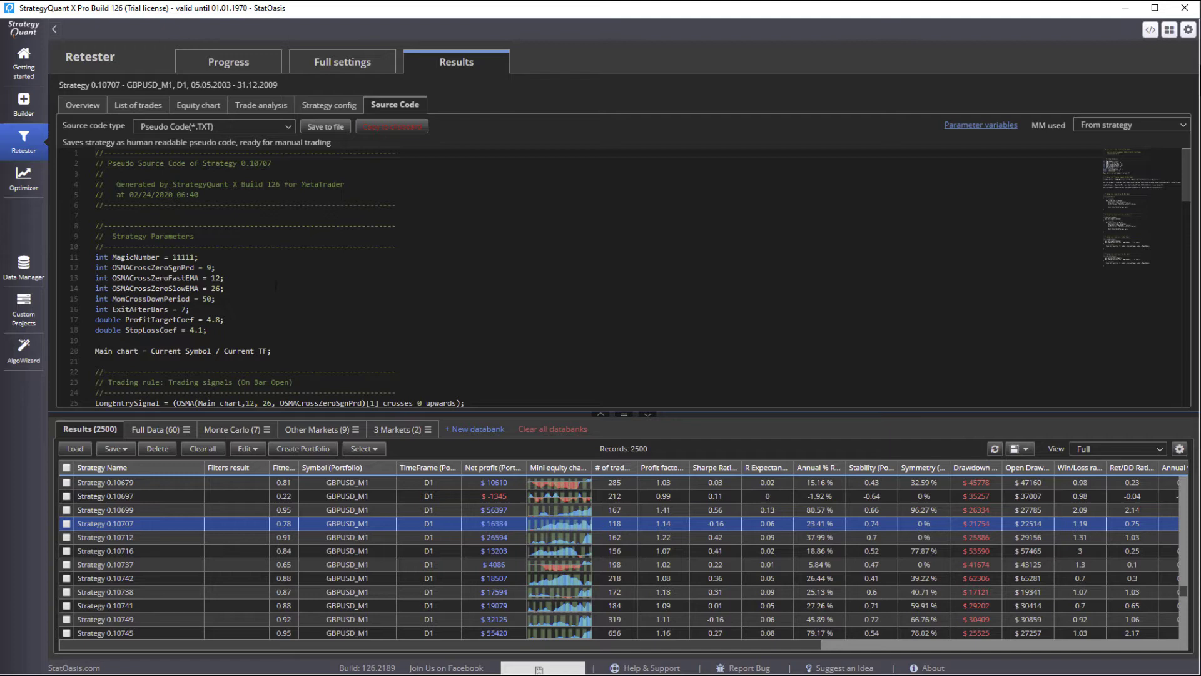
{"action": "scroll", "coordinate": [276, 286], "scroll_direction": "down", "scroll_amount": 6}
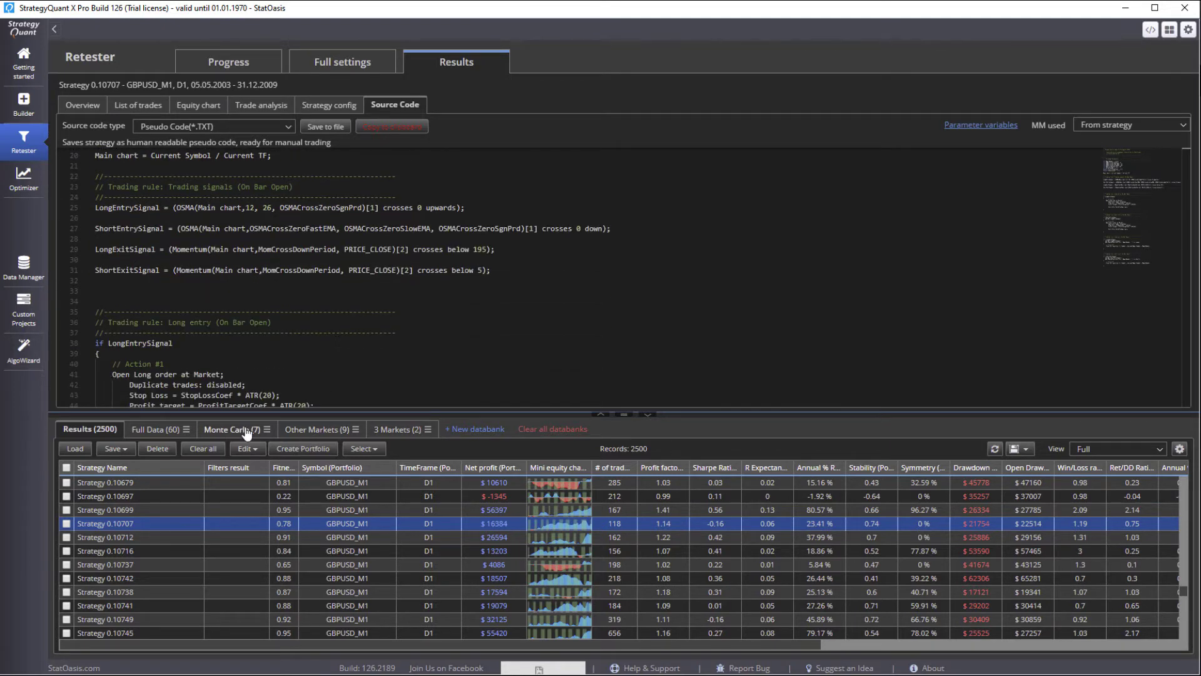
{"action": "left_click", "coordinate": [325, 430]}
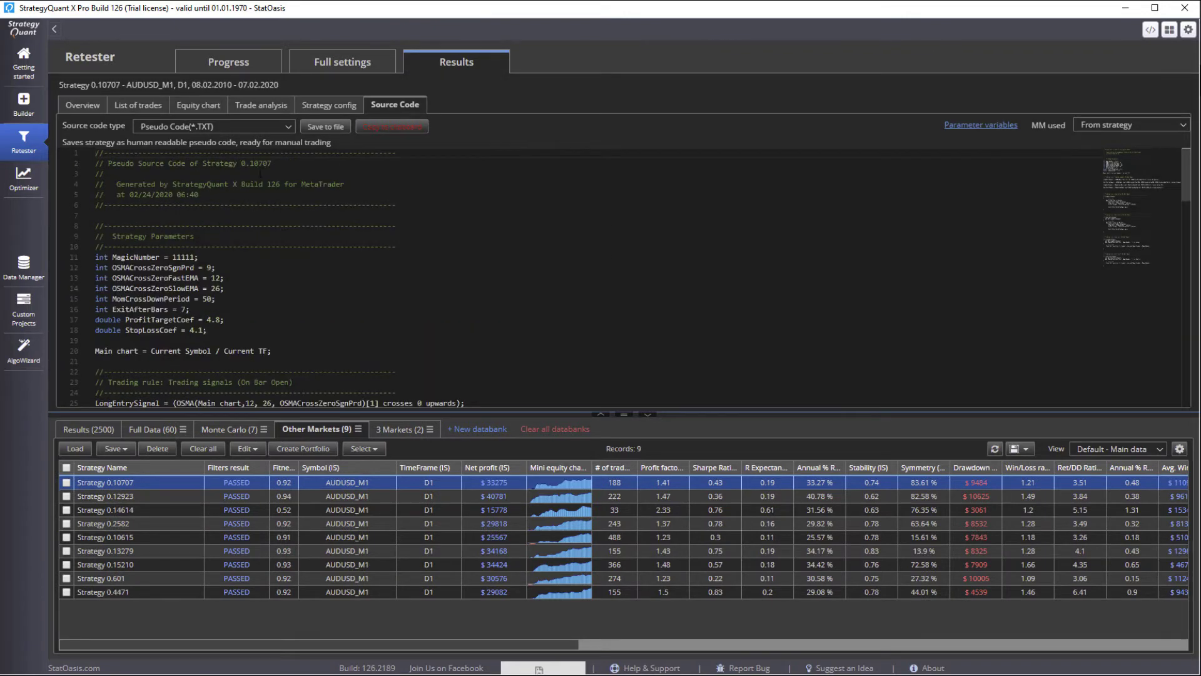
{"action": "scroll", "coordinate": [274, 214], "scroll_direction": "down", "scroll_amount": 6}
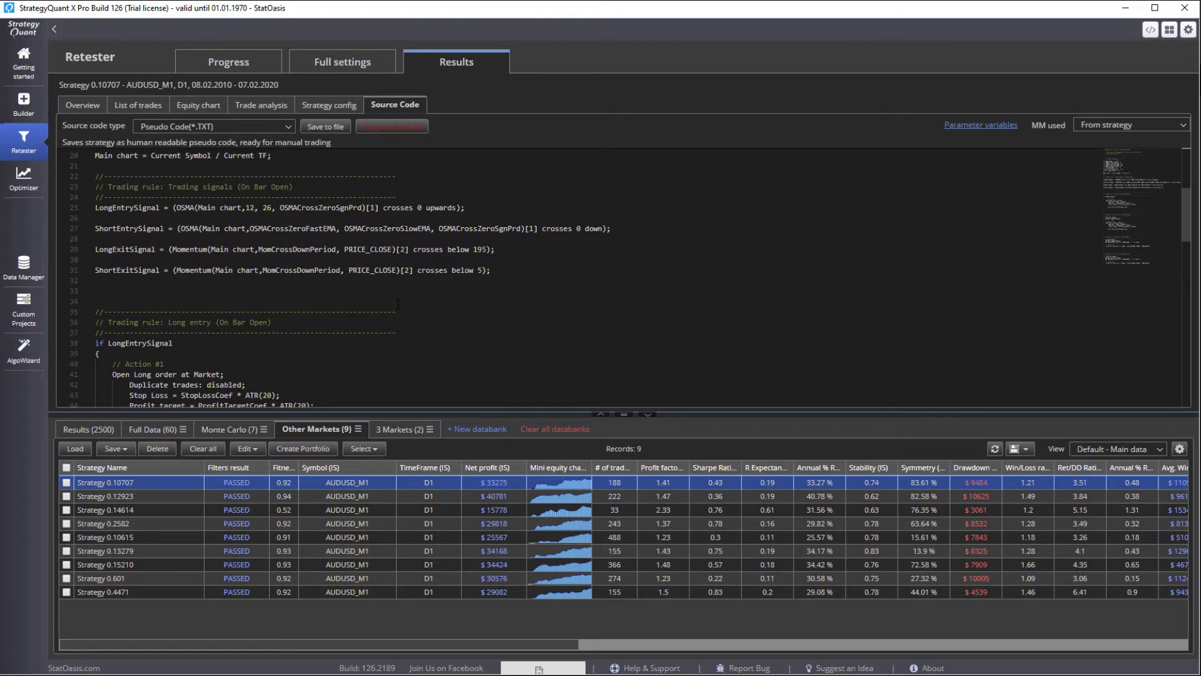
In the Retester's Cross checks, disable Monte Carlo retest methods and enable Backtests on additional markets.
{"action": "left_click", "coordinate": [233, 67]}
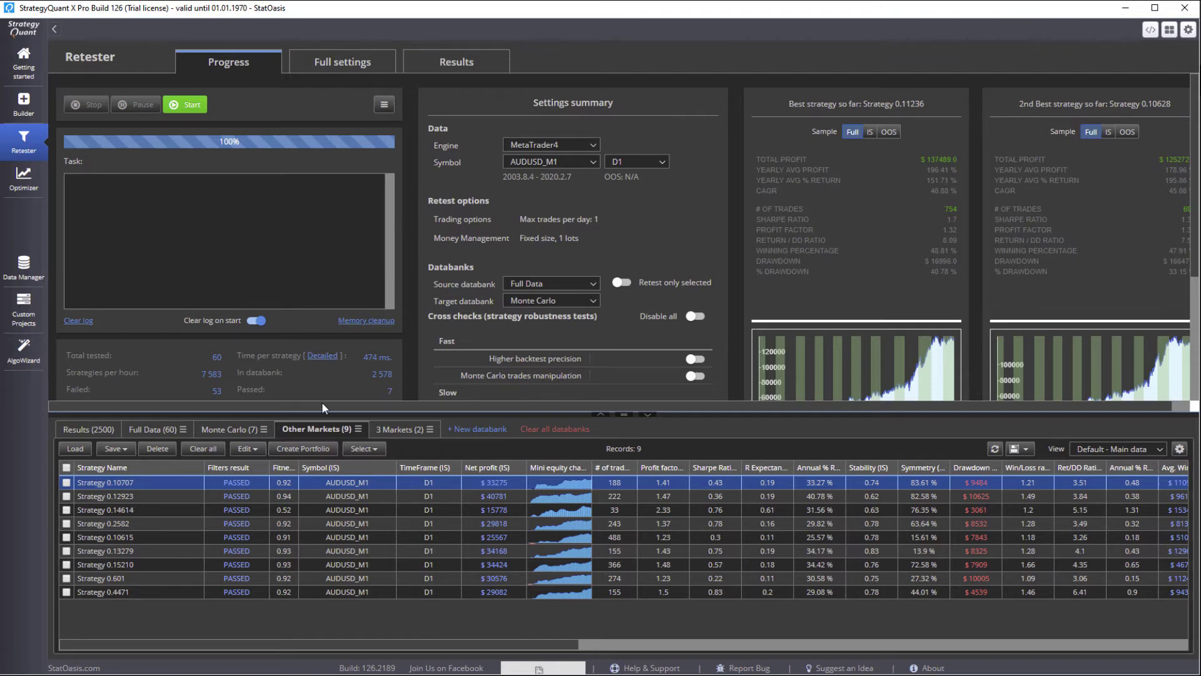
{"action": "left_click", "coordinate": [359, 62]}
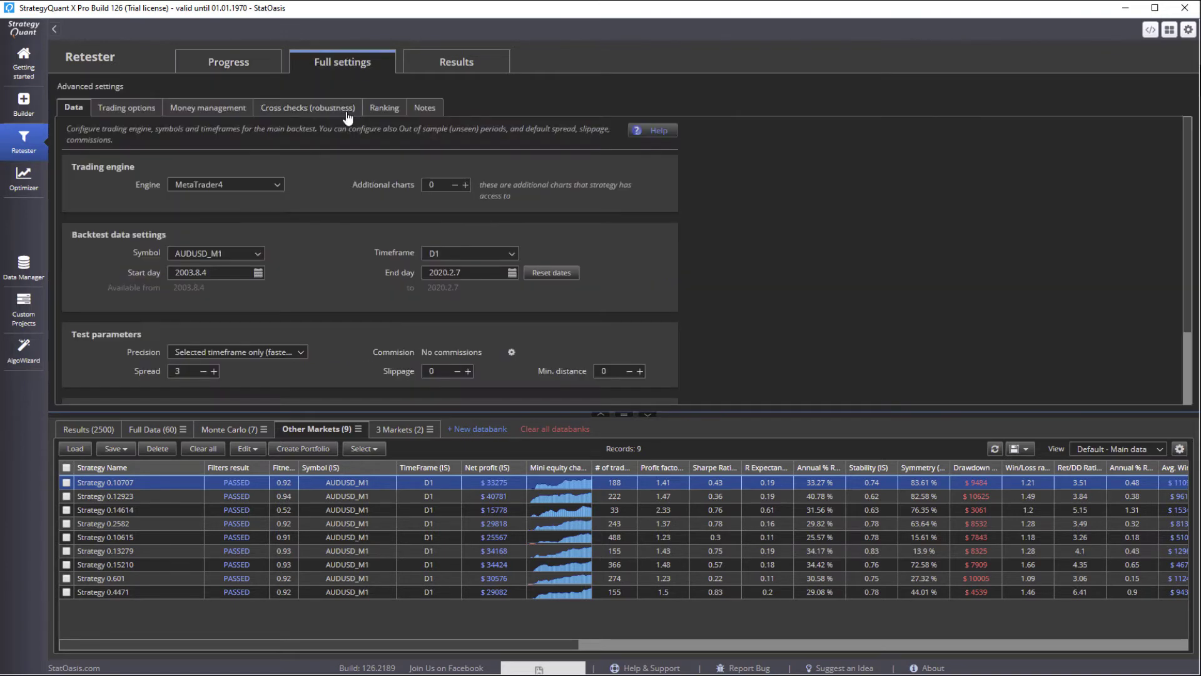
{"action": "left_click", "coordinate": [293, 114]}
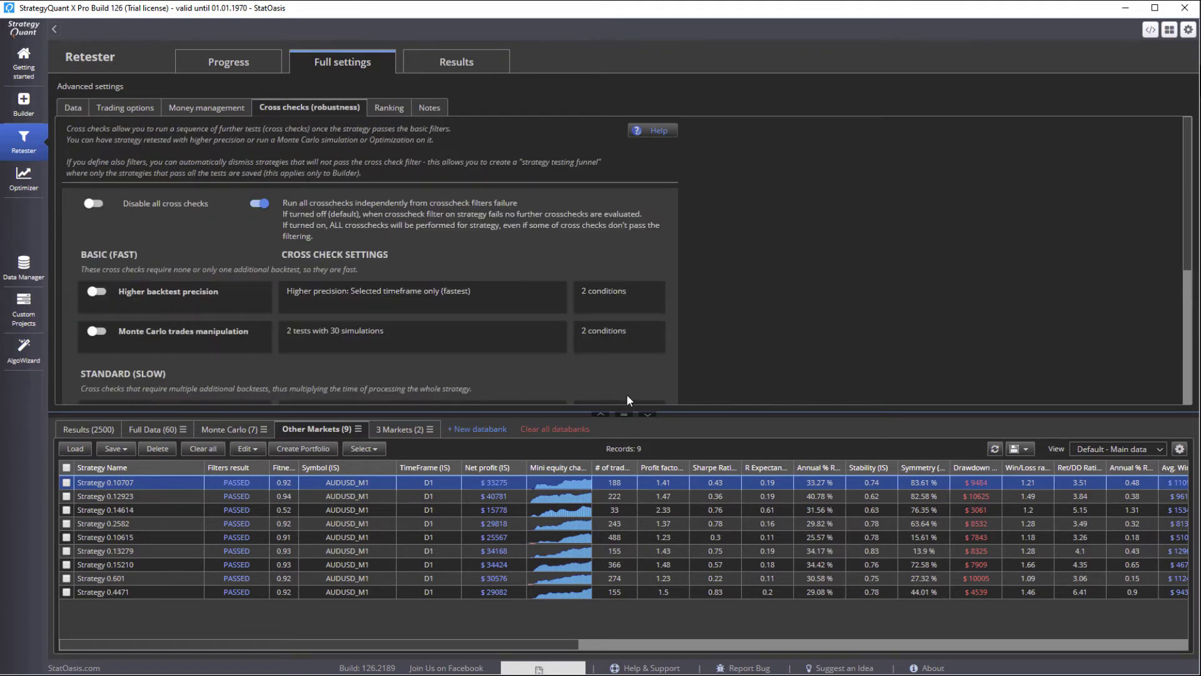
{"action": "left_click", "coordinate": [648, 413]}
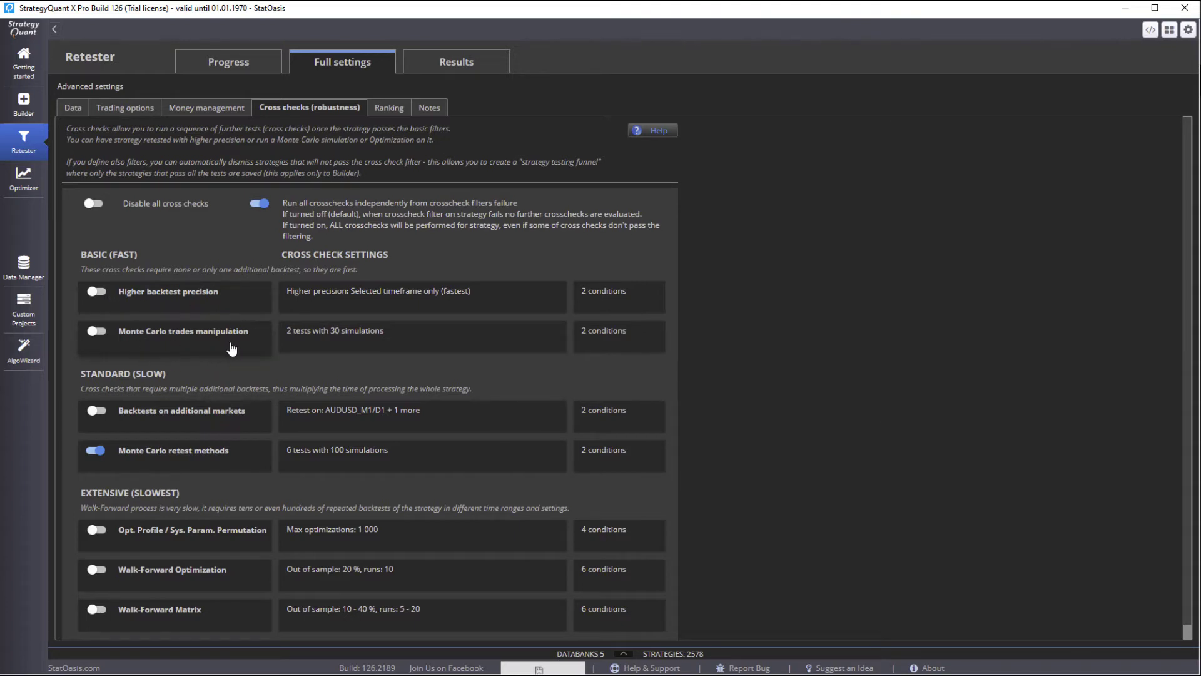
{"action": "left_click", "coordinate": [96, 449]}
{"action": "left_click", "coordinate": [95, 411]}
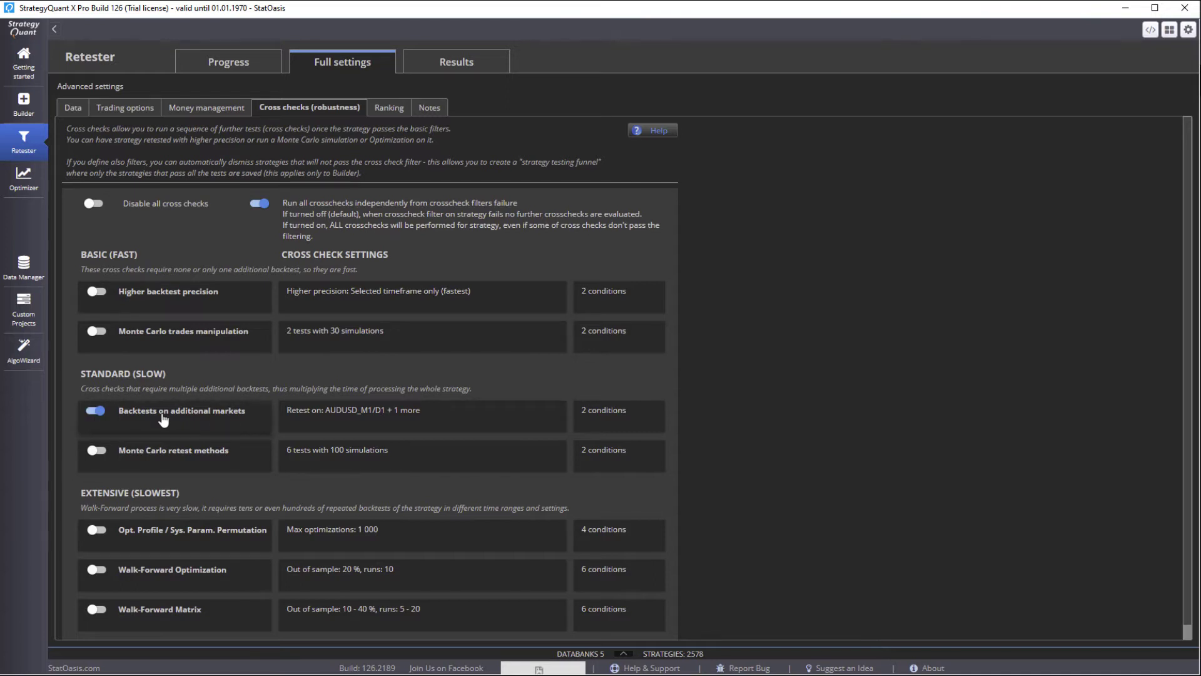
Add additional backtests 3 and 4 on USDCHF_M1 and USDJPY_M1.
{"action": "left_click", "coordinate": [332, 425]}
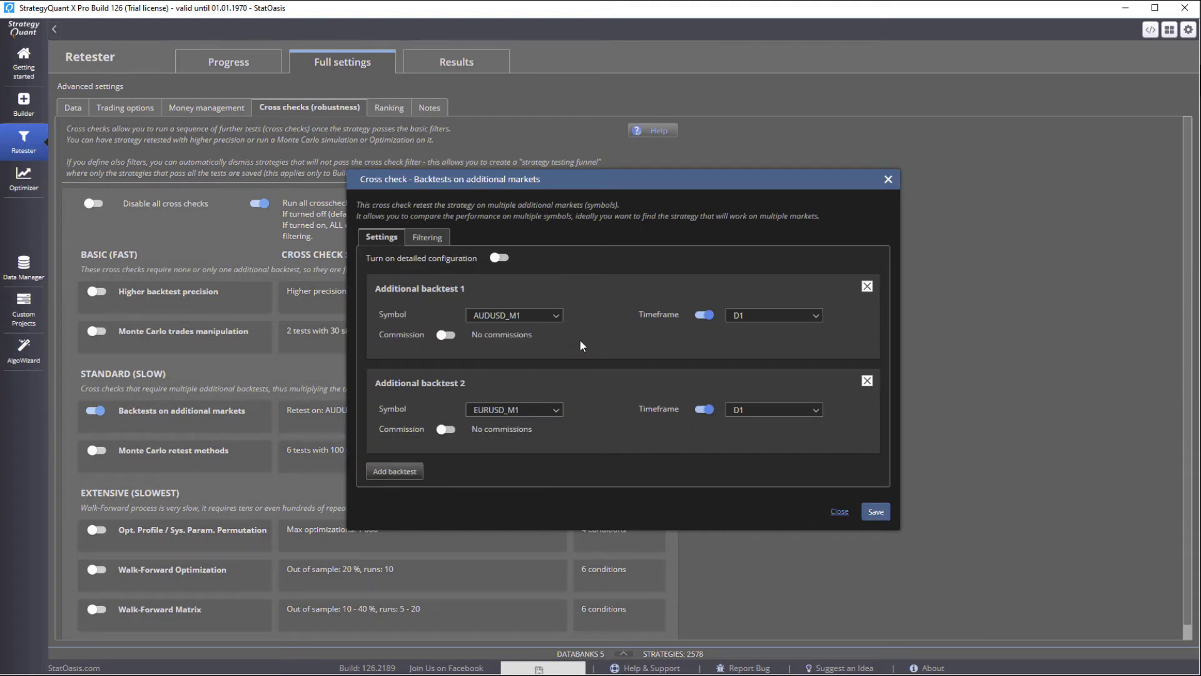
{"action": "left_click", "coordinate": [395, 471]}
{"action": "left_click", "coordinate": [524, 463]}
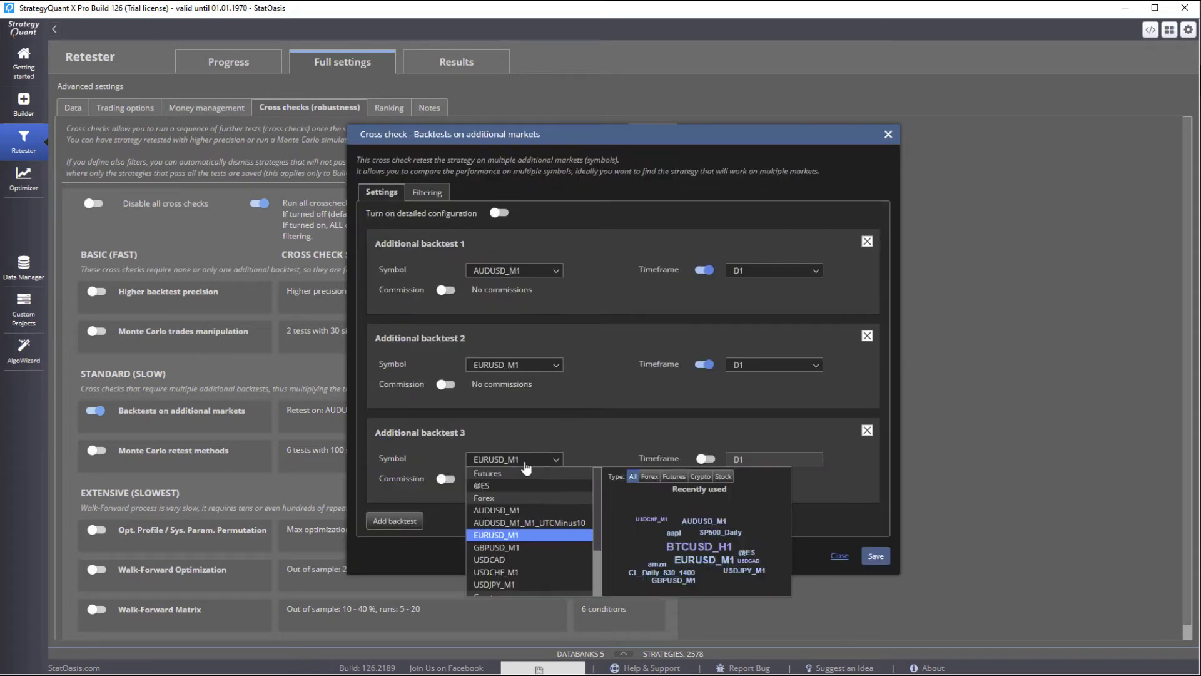
{"action": "left_click", "coordinate": [517, 573]}
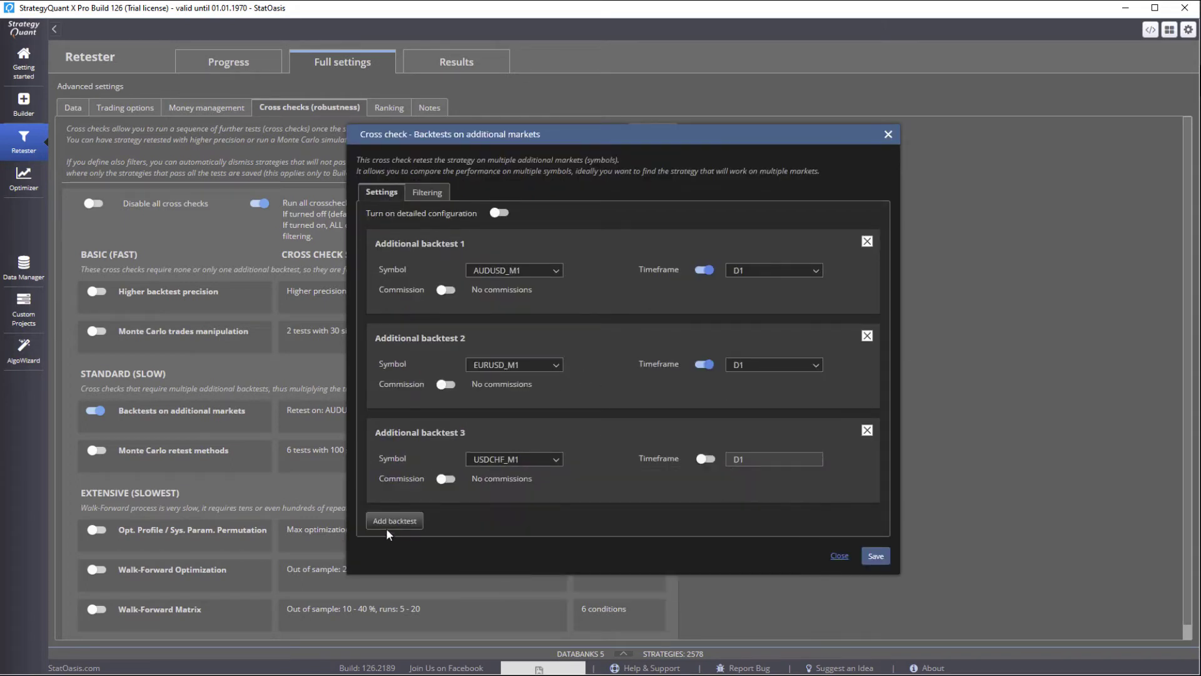
{"action": "left_click", "coordinate": [388, 523]}
{"action": "left_click", "coordinate": [520, 511]}
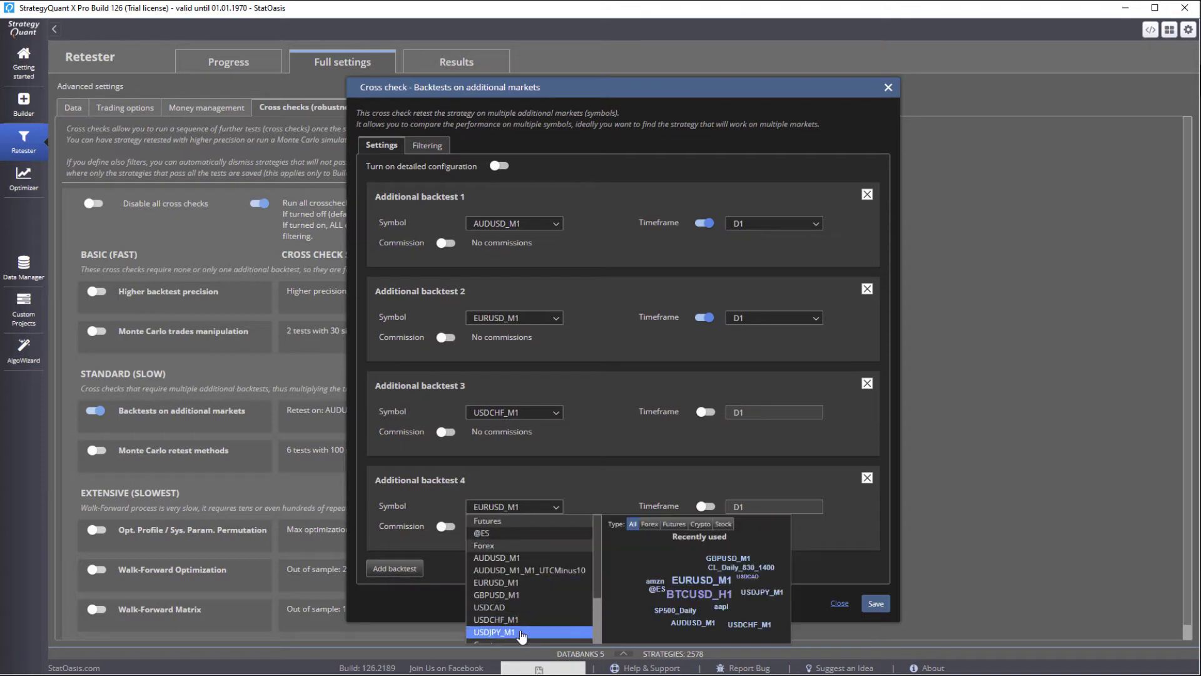
{"action": "left_click", "coordinate": [519, 632]}
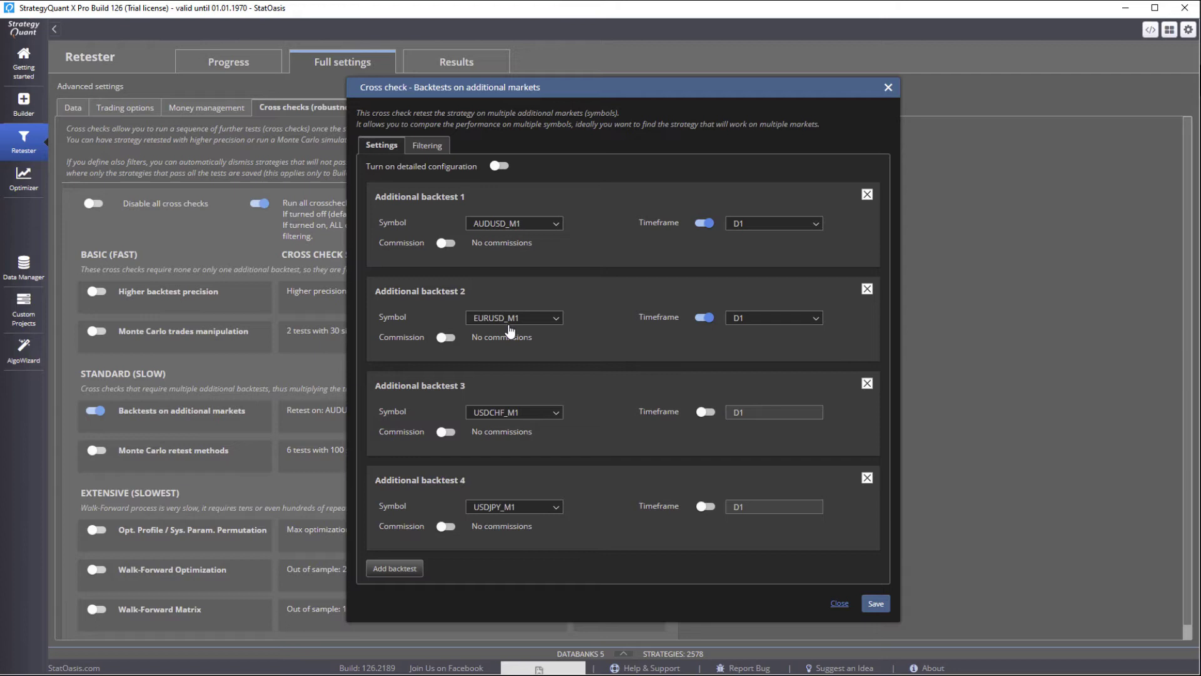
Switch backtest 3 to AUDUSD_M1 with a custom H4 timeframe.
{"action": "left_click", "coordinate": [529, 415]}
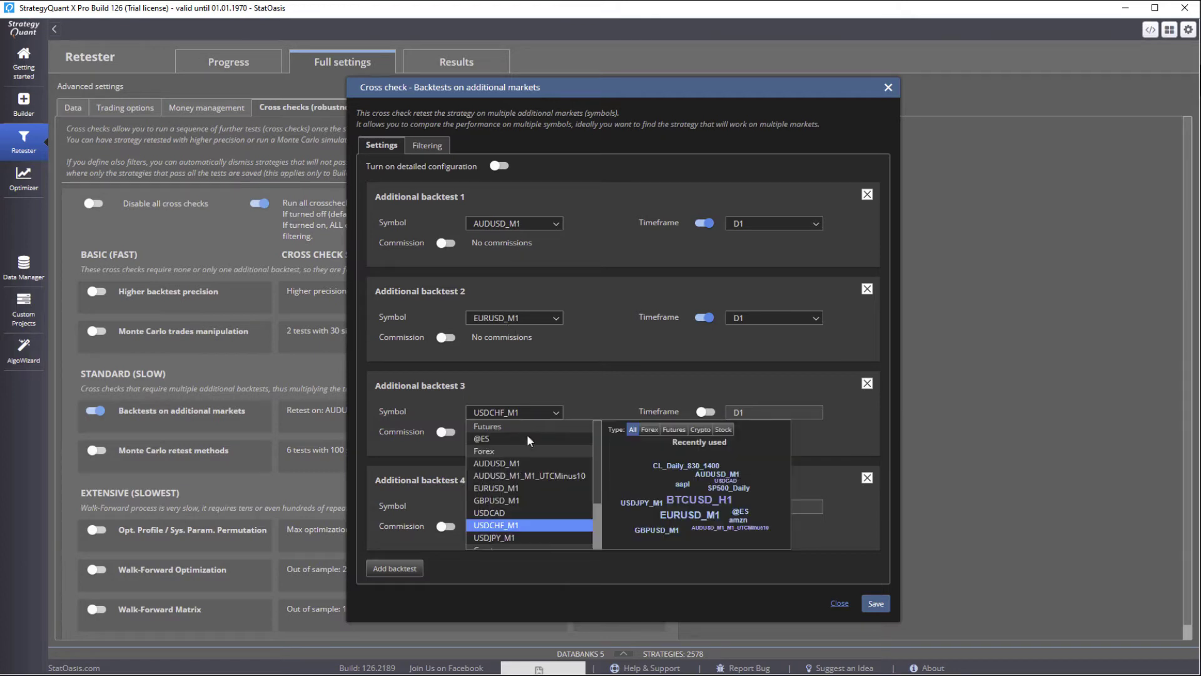
{"action": "left_click", "coordinate": [528, 464]}
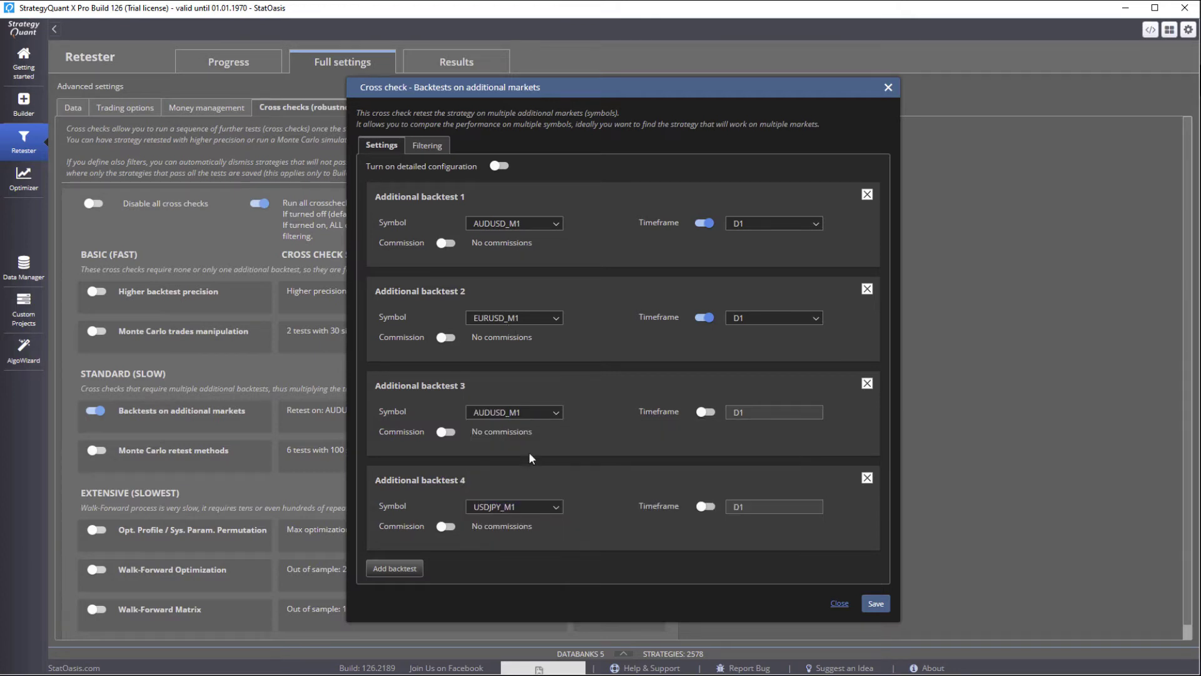
{"action": "left_click", "coordinate": [707, 413]}
{"action": "left_click", "coordinate": [760, 413]}
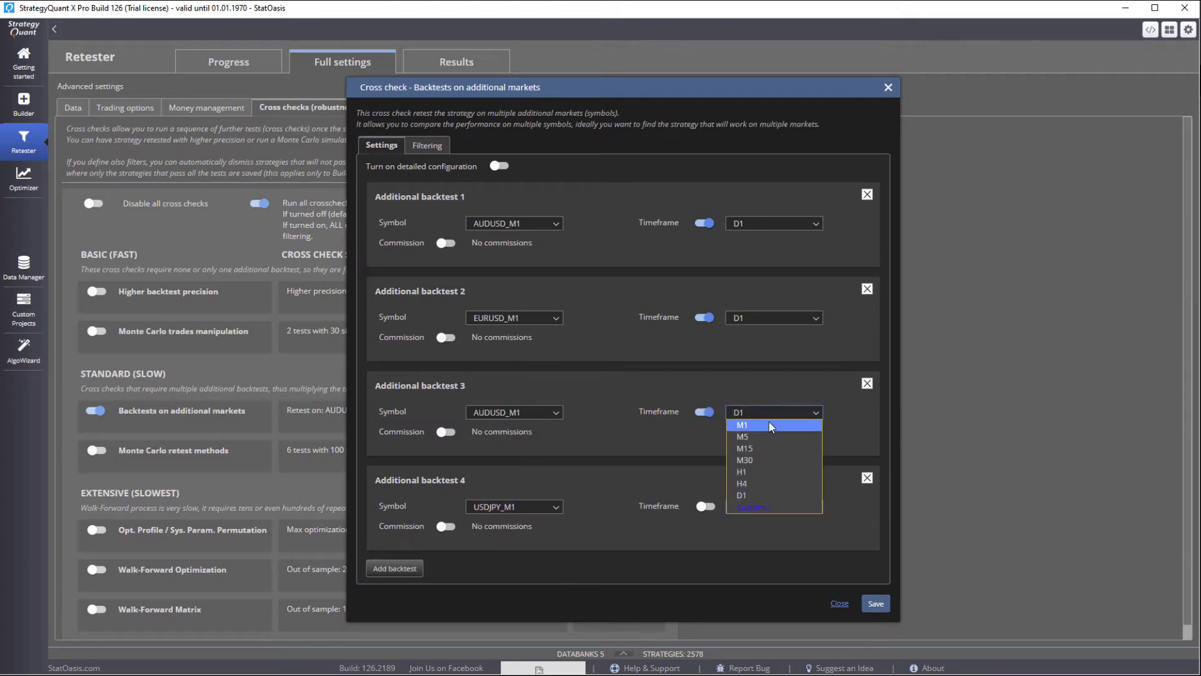
{"action": "left_click", "coordinate": [768, 485]}
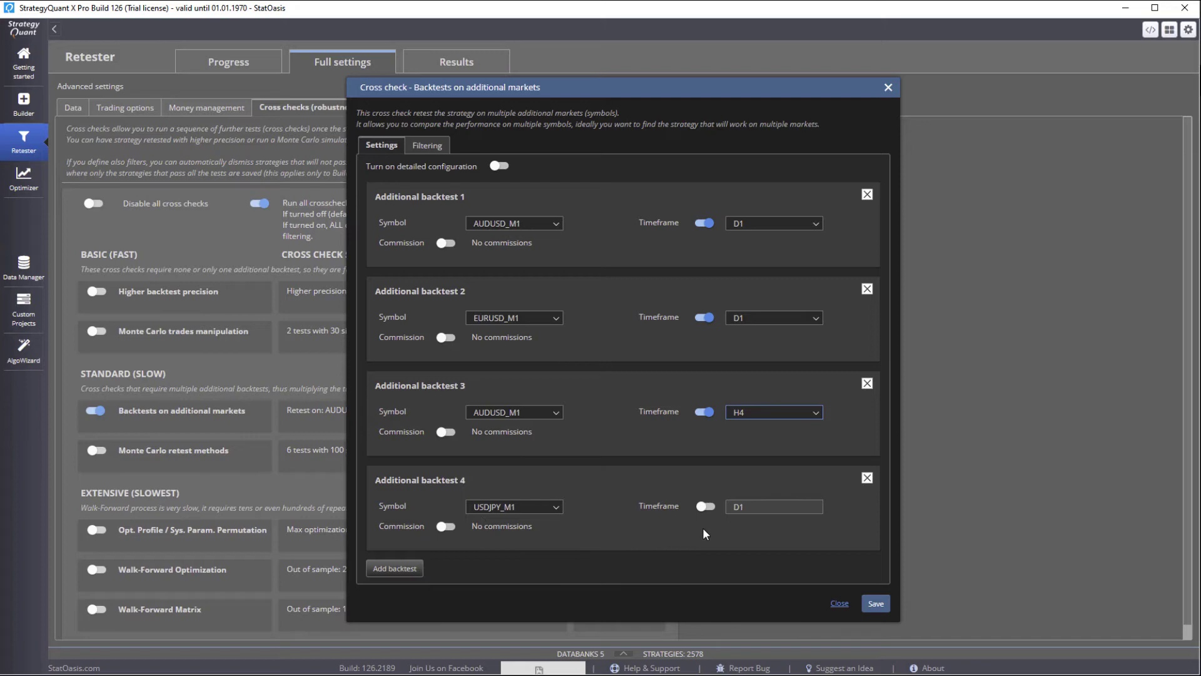
Remove additional backtests 4 and 3, leaving the AUDUSD_M1 and EURUSD_M1 D1 backtests.
{"action": "left_click", "coordinate": [867, 477]}
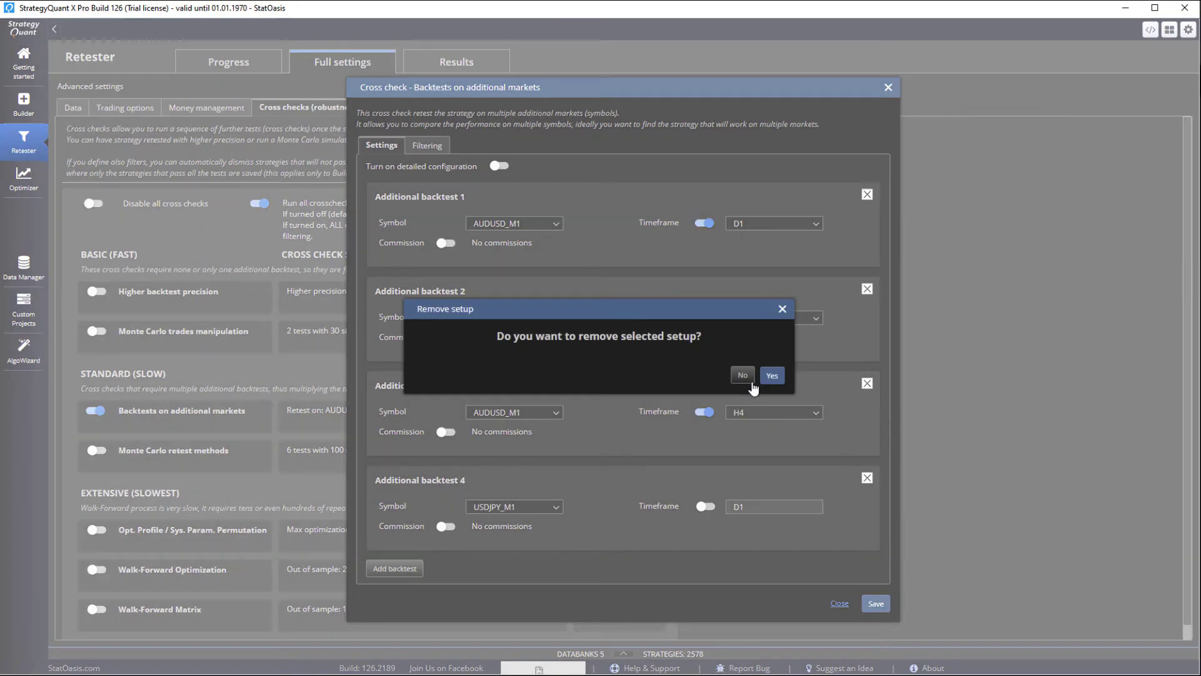
{"action": "left_click", "coordinate": [771, 375]}
{"action": "left_click", "coordinate": [868, 429]}
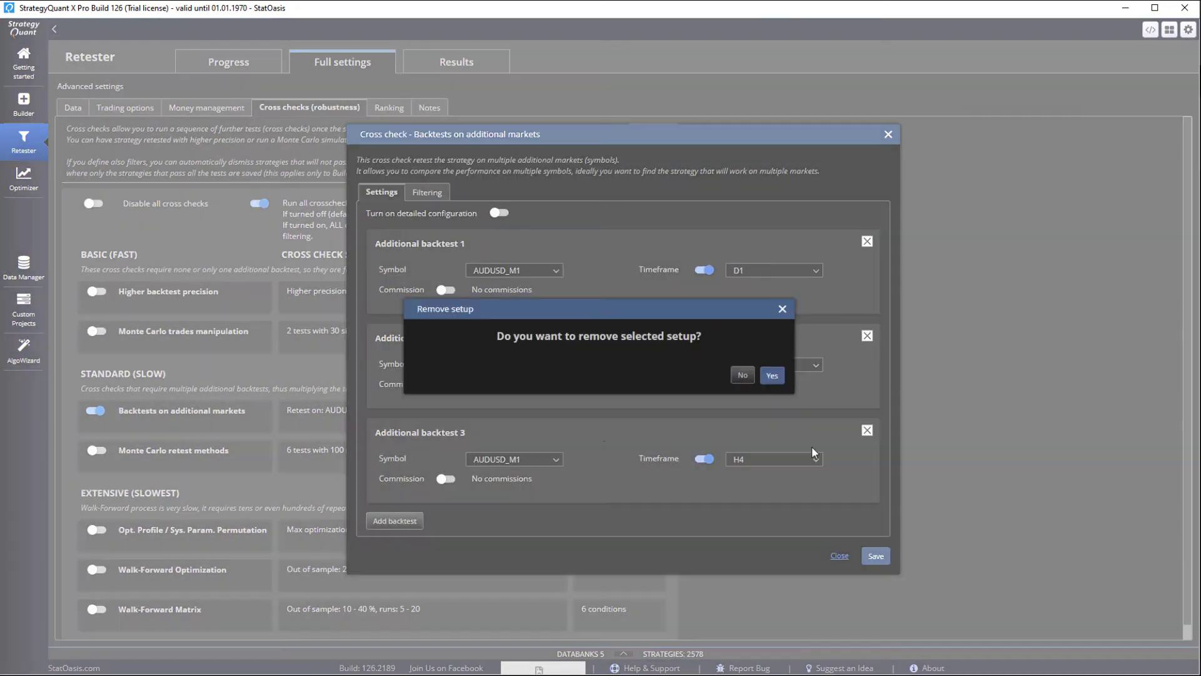
{"action": "left_click", "coordinate": [772, 375]}
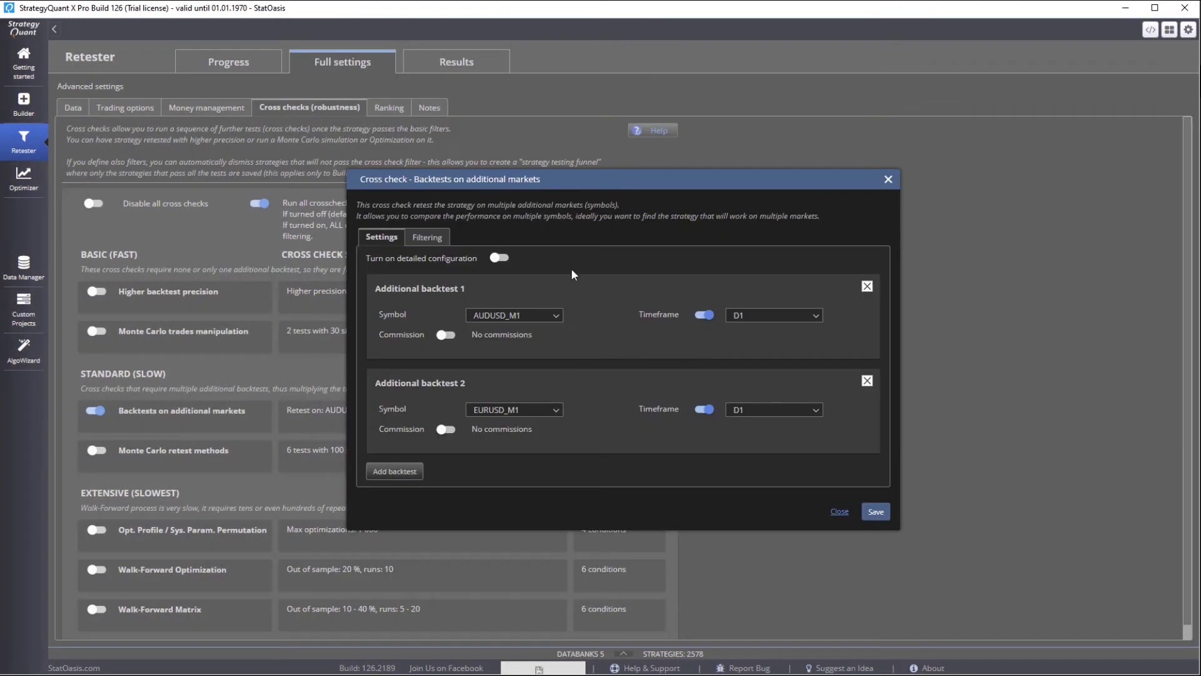
Review the filtering conditions: profit factor > 1.05 and net profit > 250.
{"action": "left_click", "coordinate": [438, 243]}
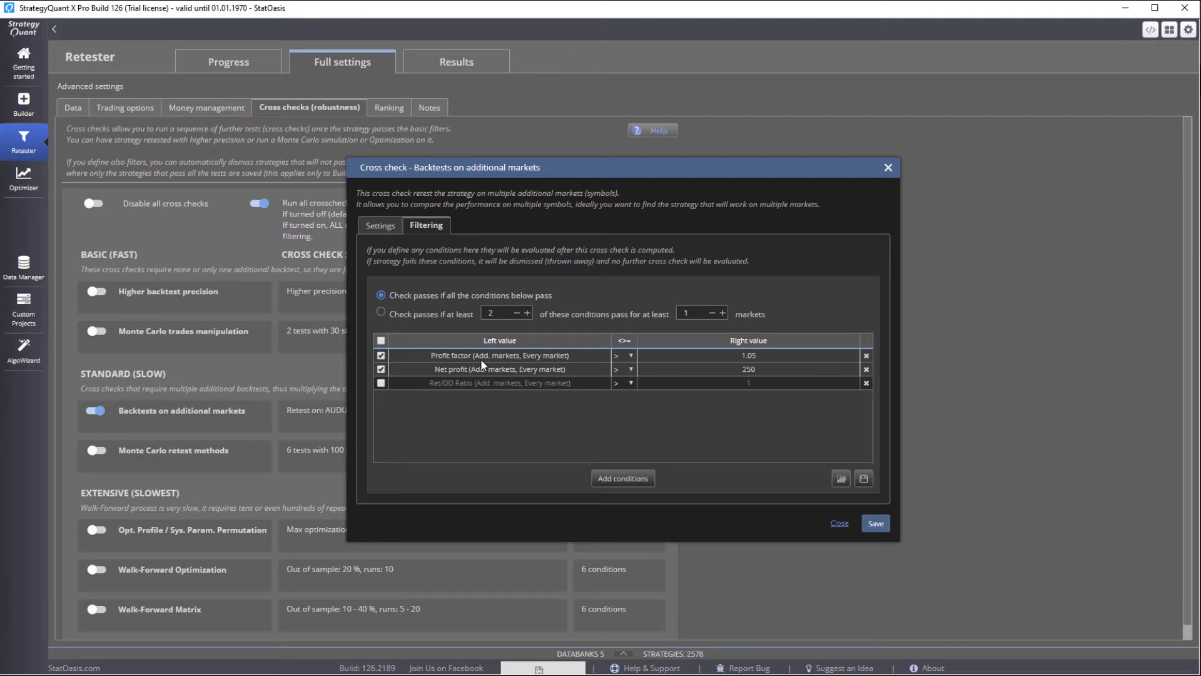
{"action": "left_click", "coordinate": [538, 358]}
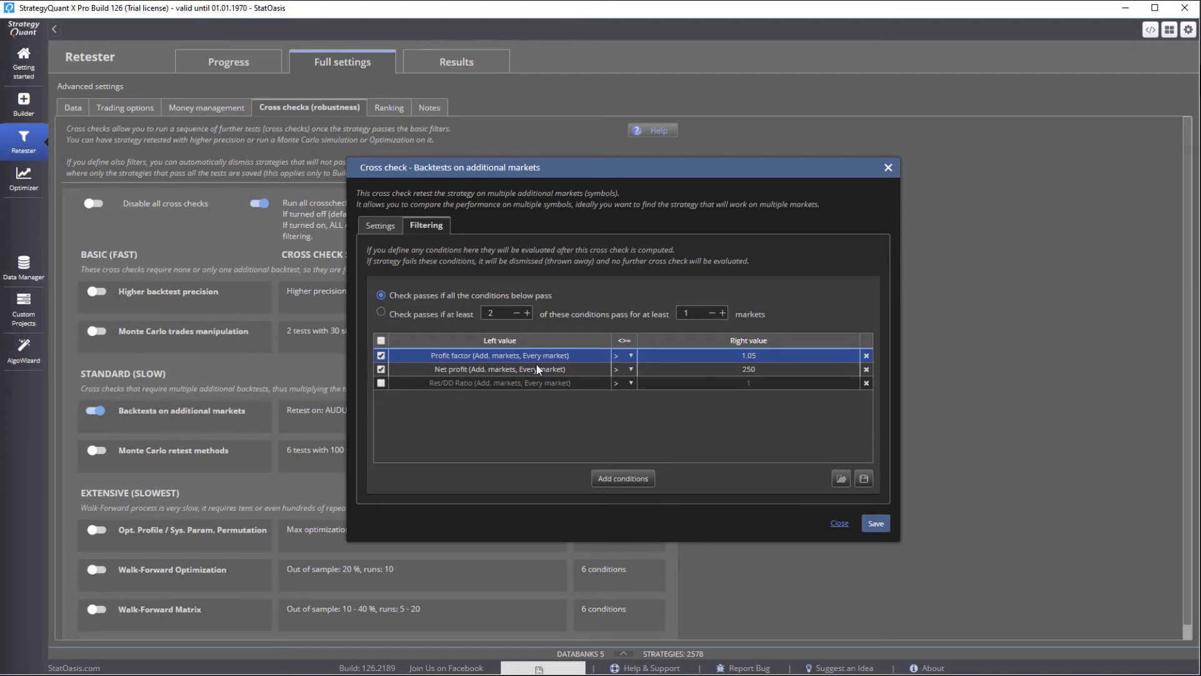
{"action": "left_click", "coordinate": [623, 368]}
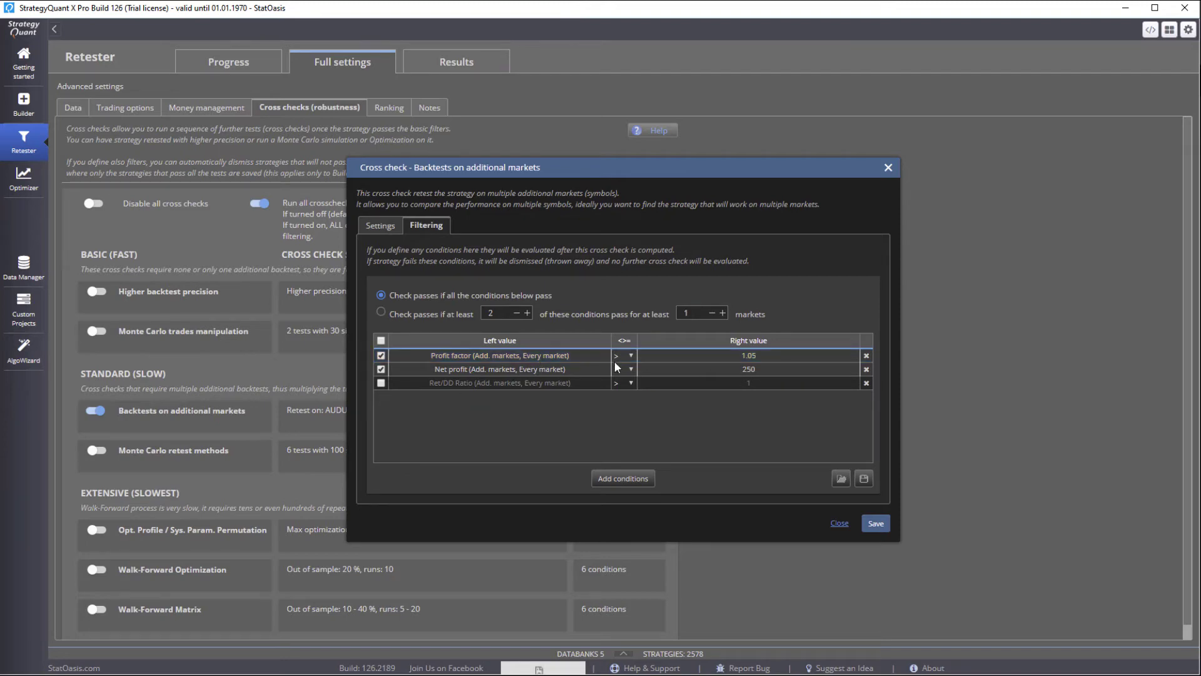
{"action": "left_click", "coordinate": [380, 225]}
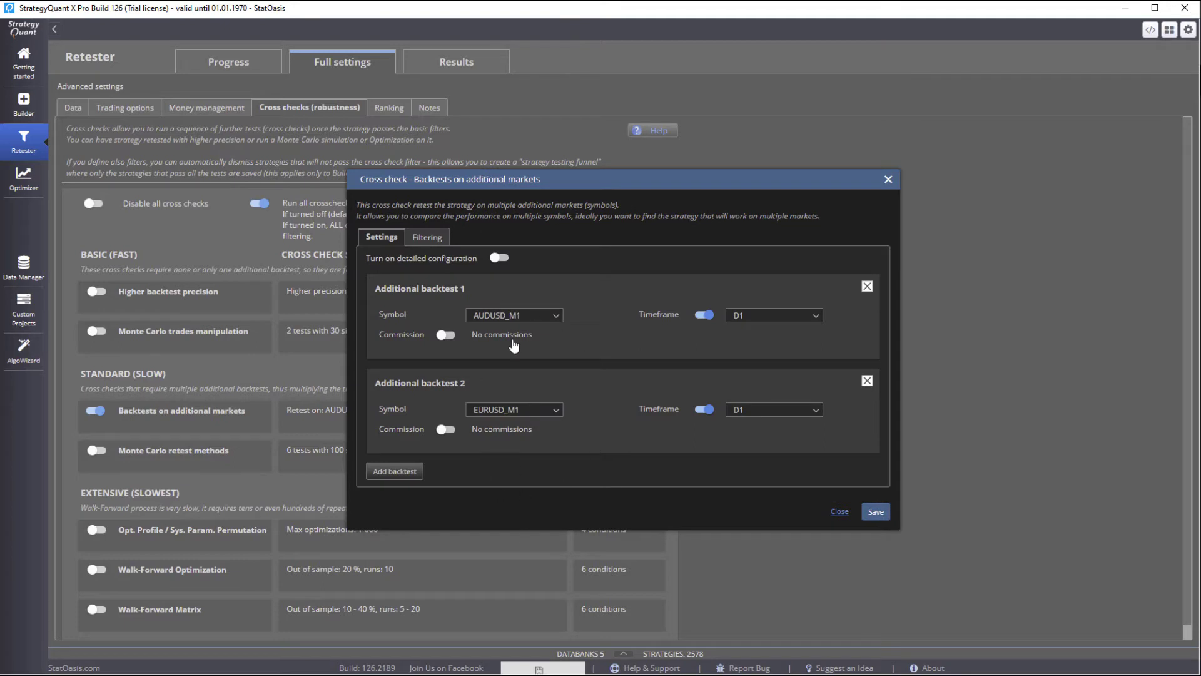
{"action": "left_click", "coordinate": [428, 239]}
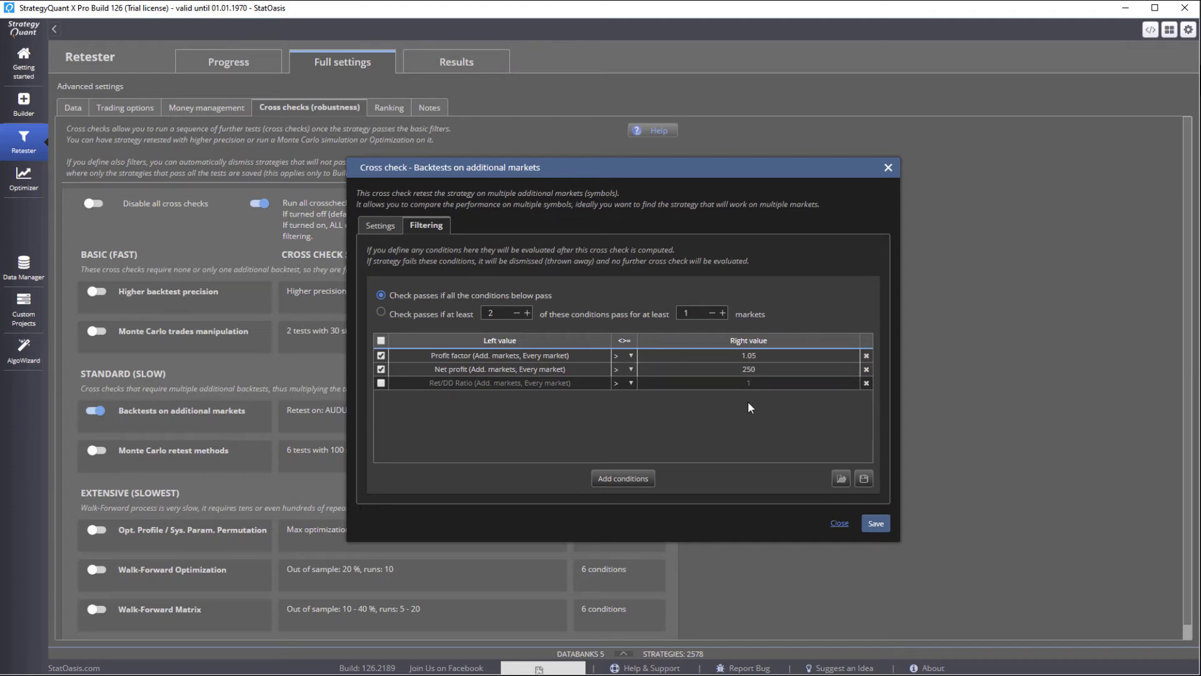
{"action": "left_click", "coordinate": [380, 226]}
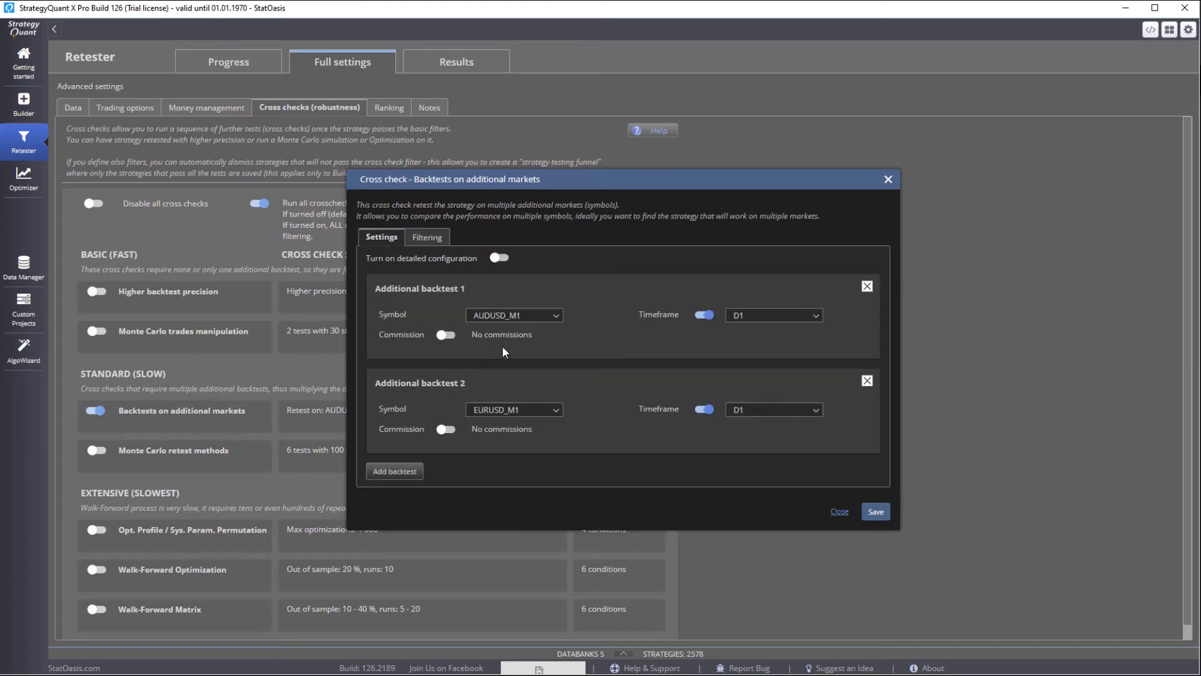
Toggle the detailed backtest configuration on and off, then close the cross-check settings.
{"action": "left_click", "coordinate": [500, 258]}
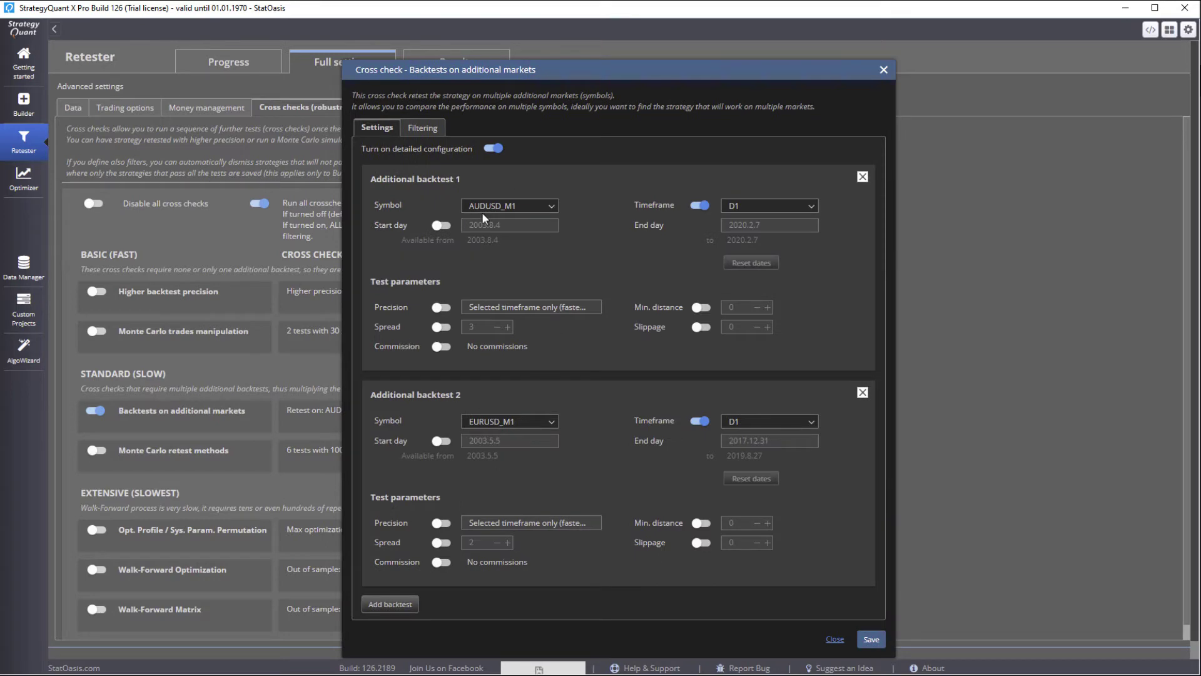
{"action": "left_click", "coordinate": [493, 148]}
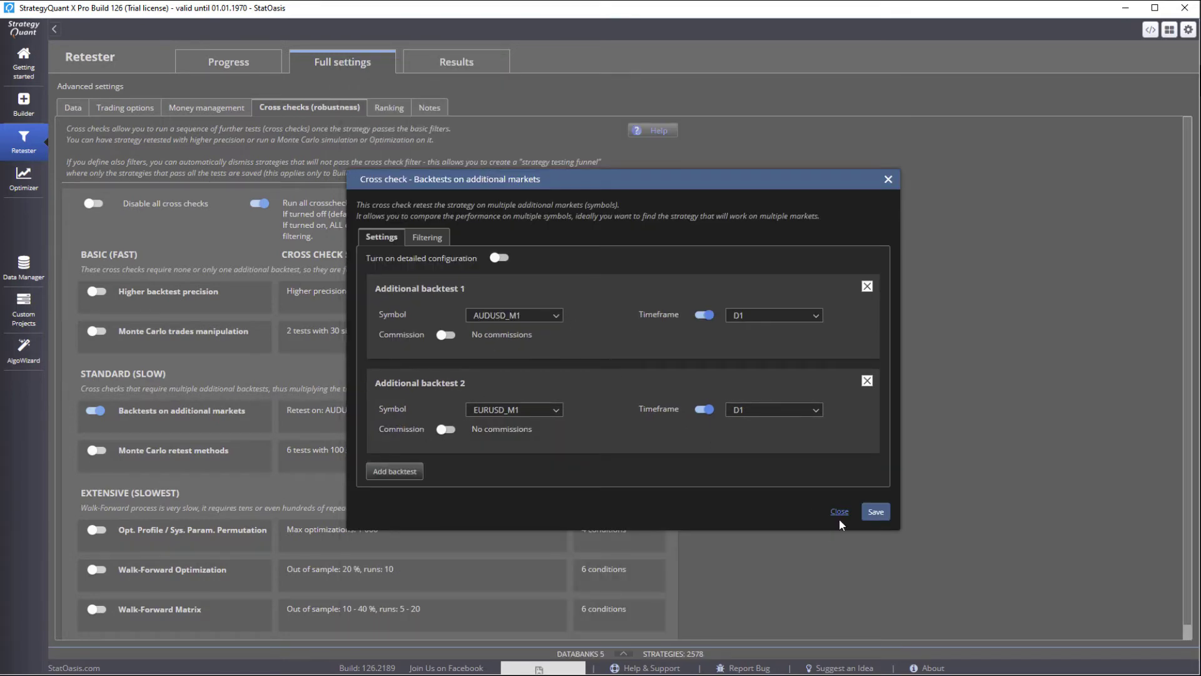
{"action": "left_click", "coordinate": [876, 511]}
Compare the 3 Markets and Full Data (60) databanks, ending on the 3 Markets strategies.
{"action": "left_click", "coordinate": [226, 64]}
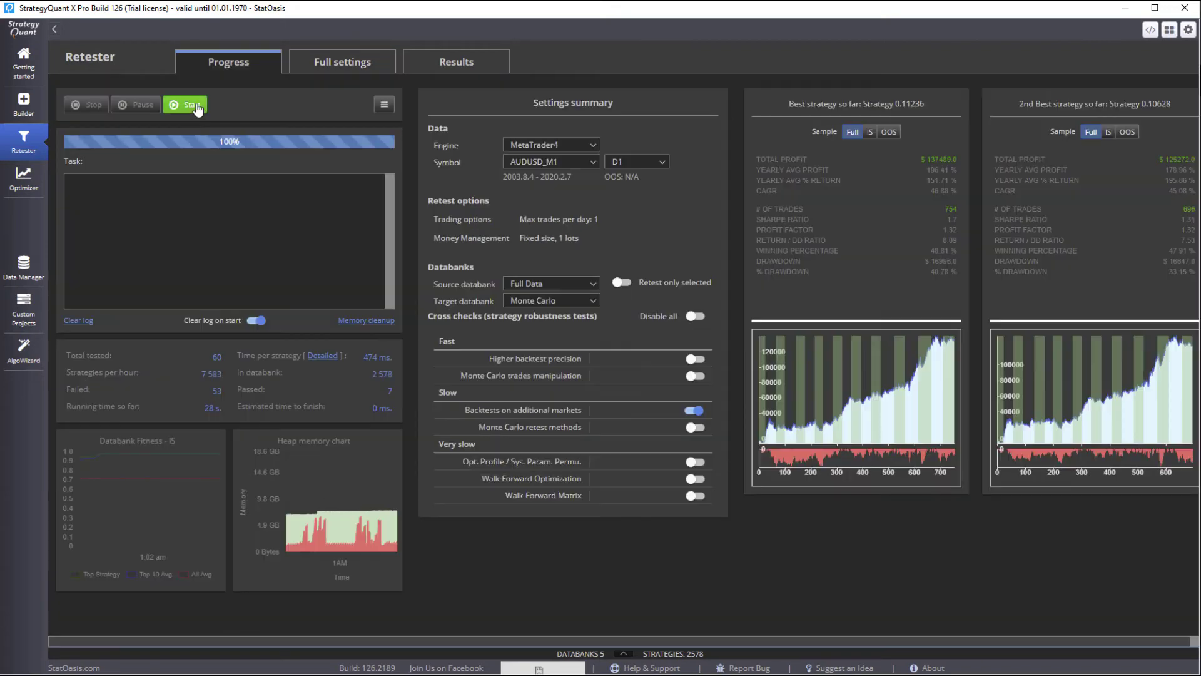
{"action": "left_click", "coordinate": [623, 654]}
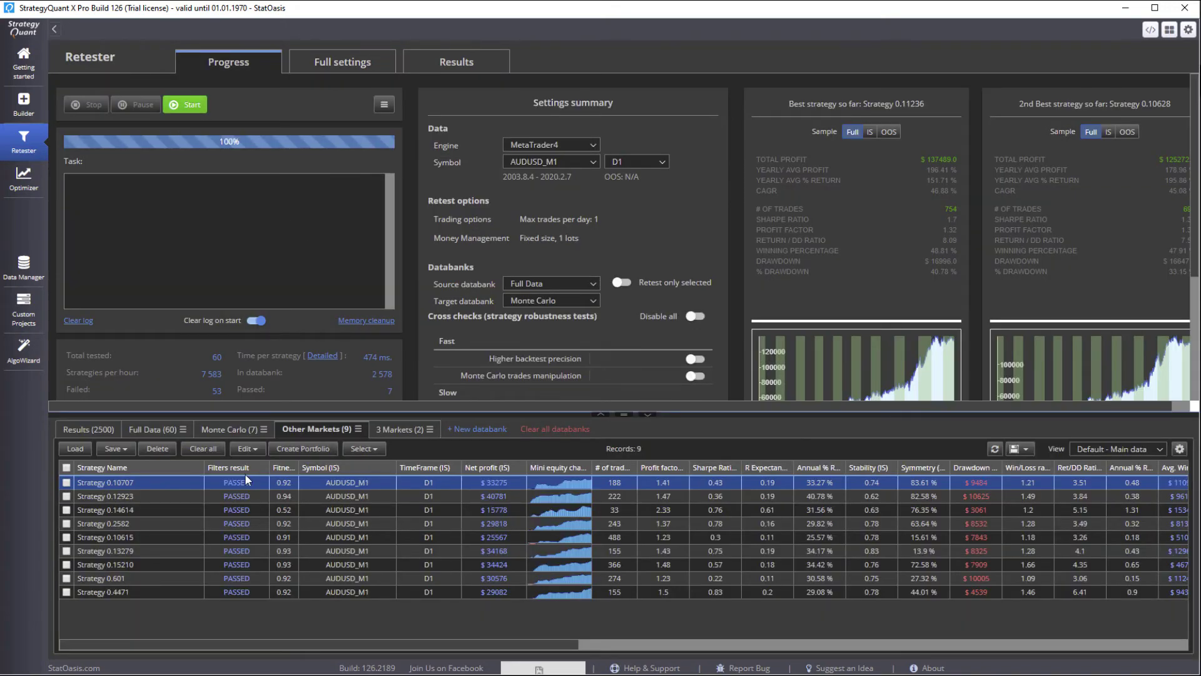
{"action": "left_click", "coordinate": [401, 429]}
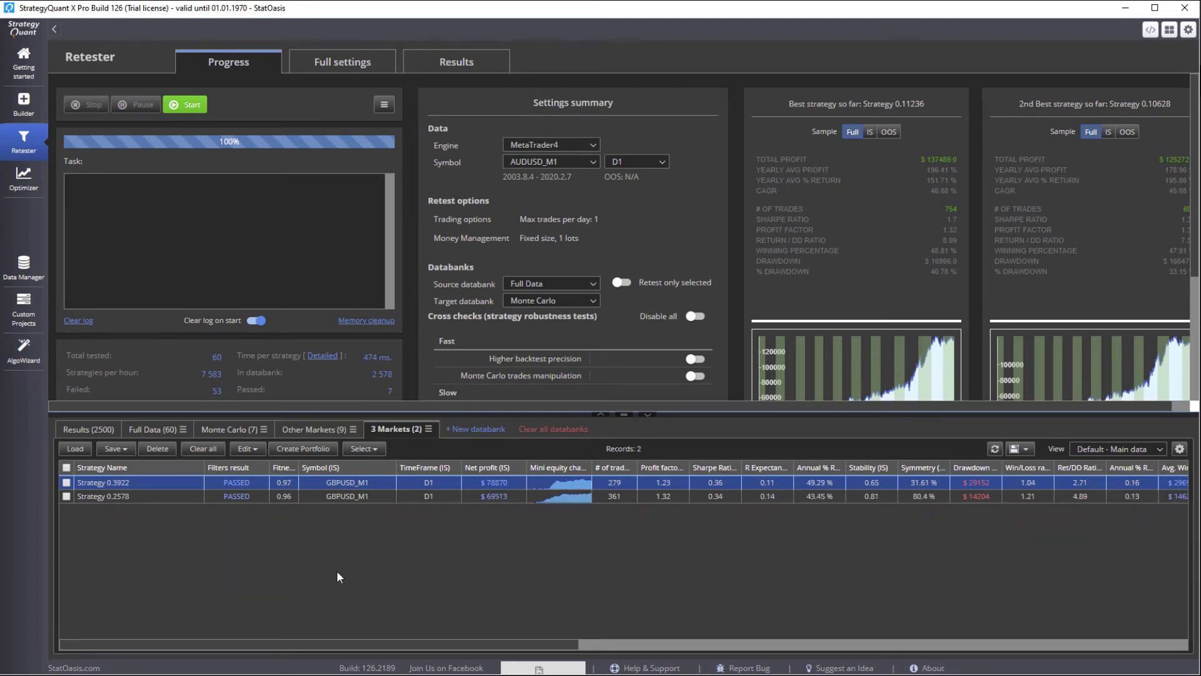
{"action": "left_click", "coordinate": [152, 430]}
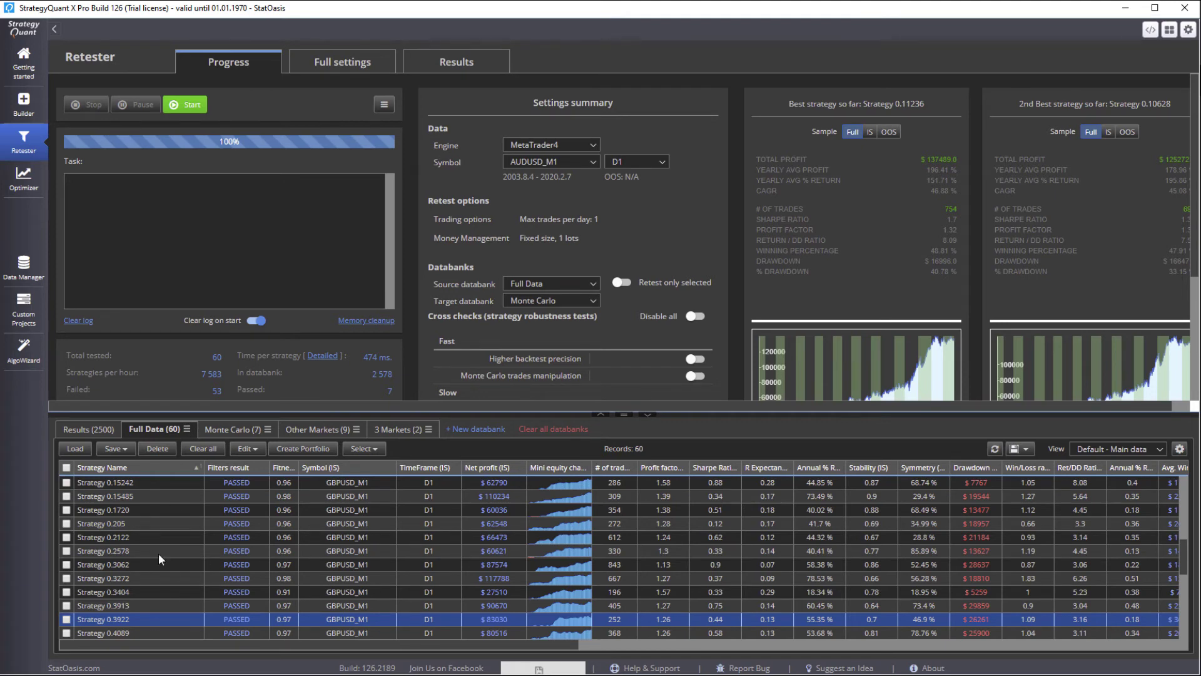
{"action": "left_click", "coordinate": [393, 429]}
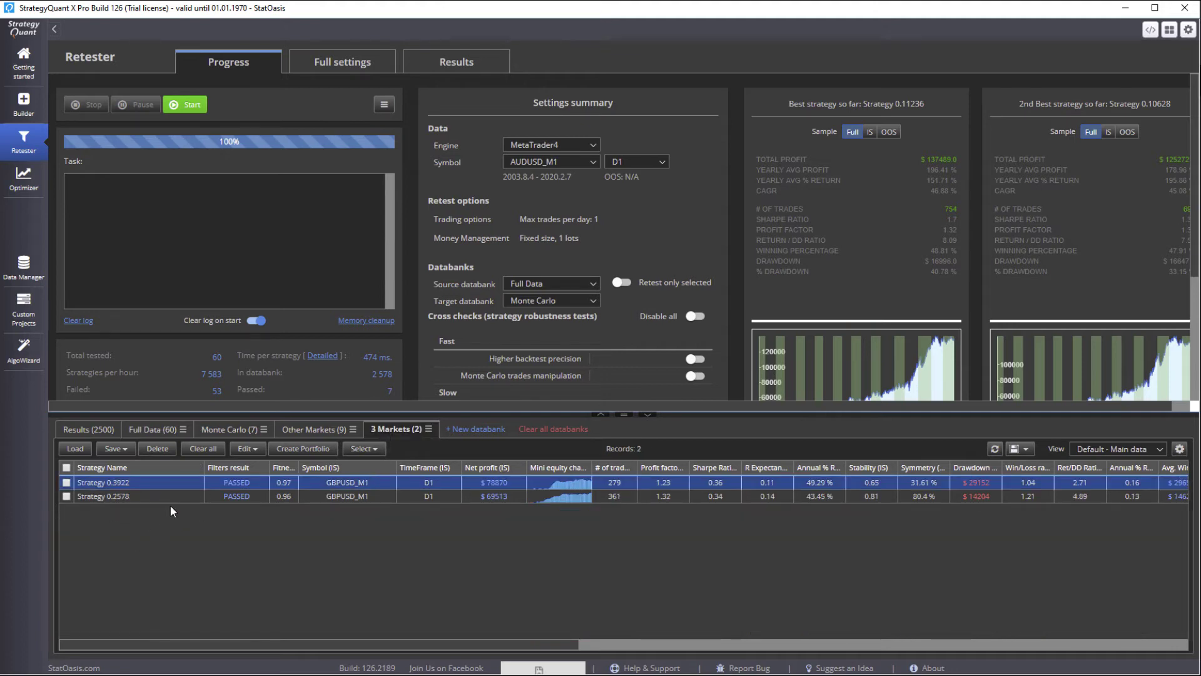
Chart Strategy 0.3922's equity for the main GBPUSD_M1 market, then for AUDUSD_M1.
{"action": "double_click", "coordinate": [229, 482]}
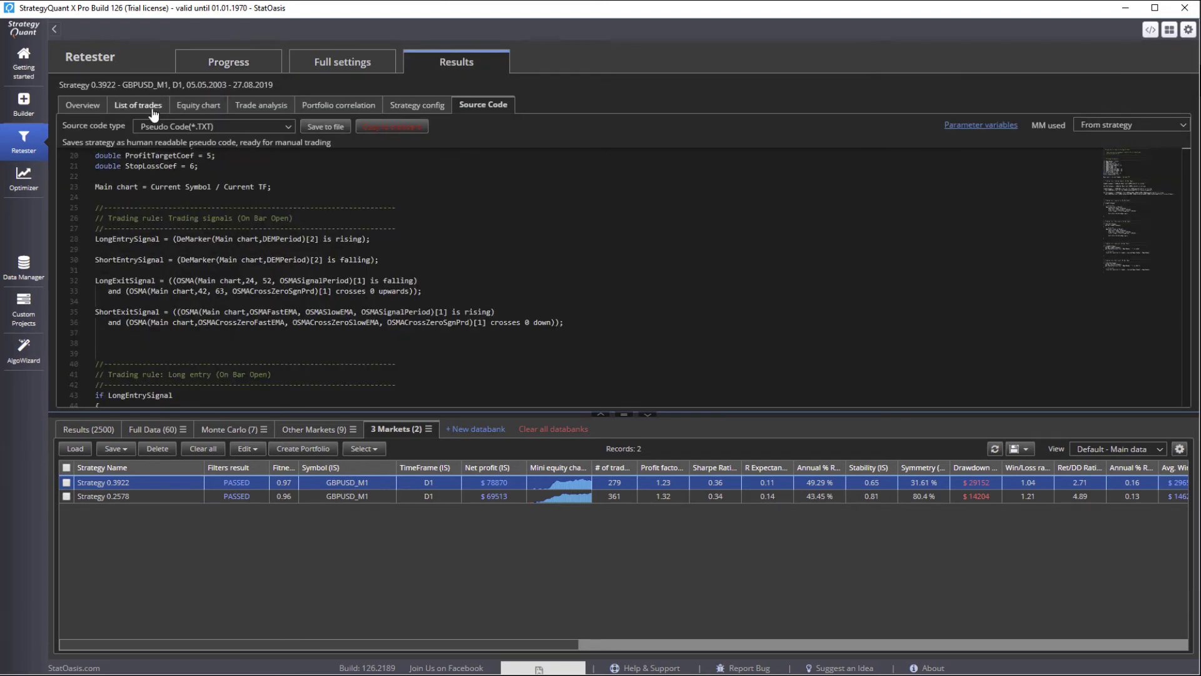
{"action": "left_click", "coordinate": [199, 106]}
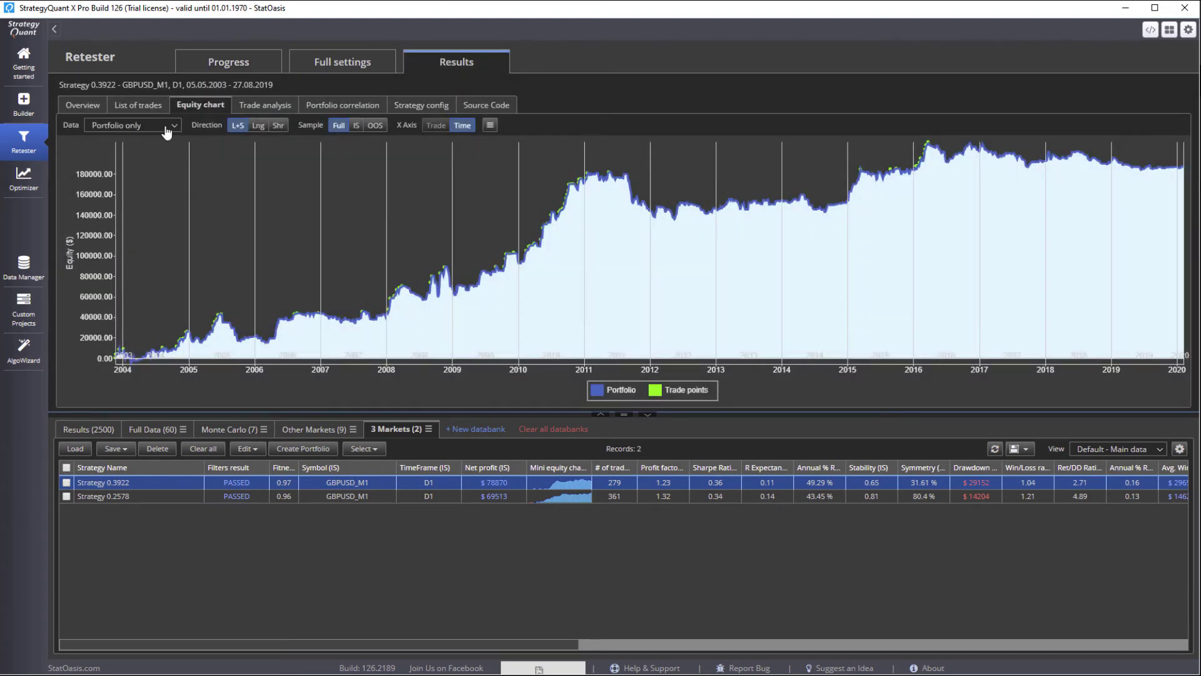
{"action": "left_click", "coordinate": [167, 128]}
{"action": "left_click", "coordinate": [128, 174]}
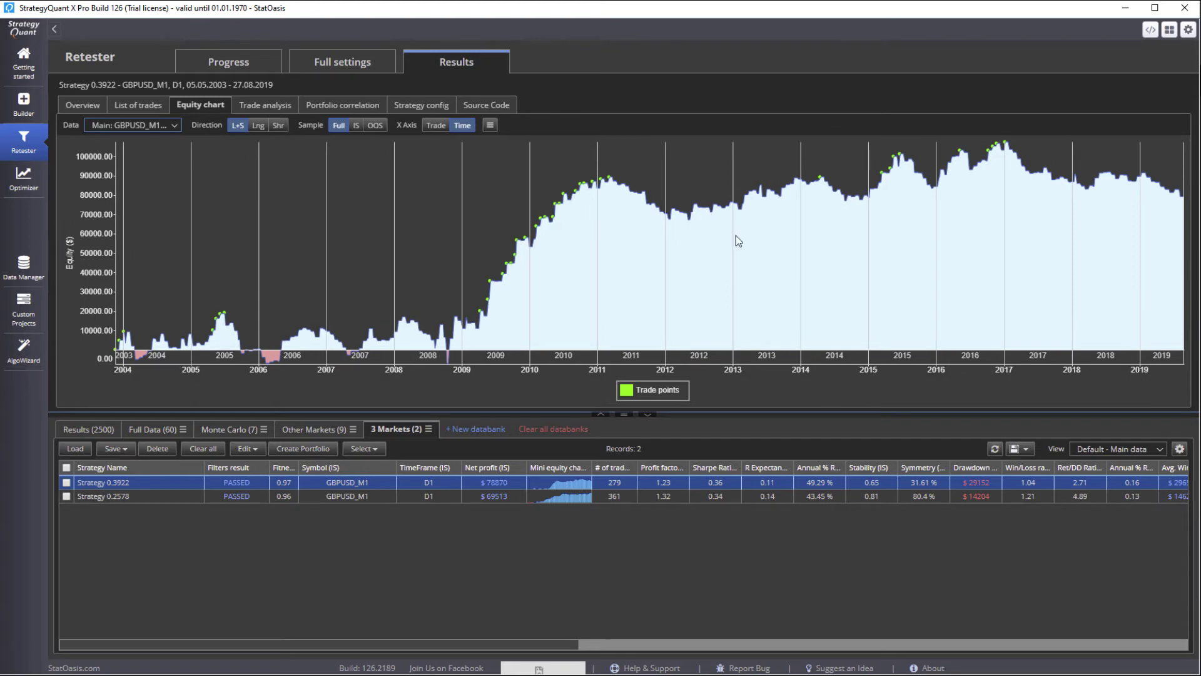
{"action": "left_click", "coordinate": [154, 130]}
{"action": "left_click", "coordinate": [161, 182]}
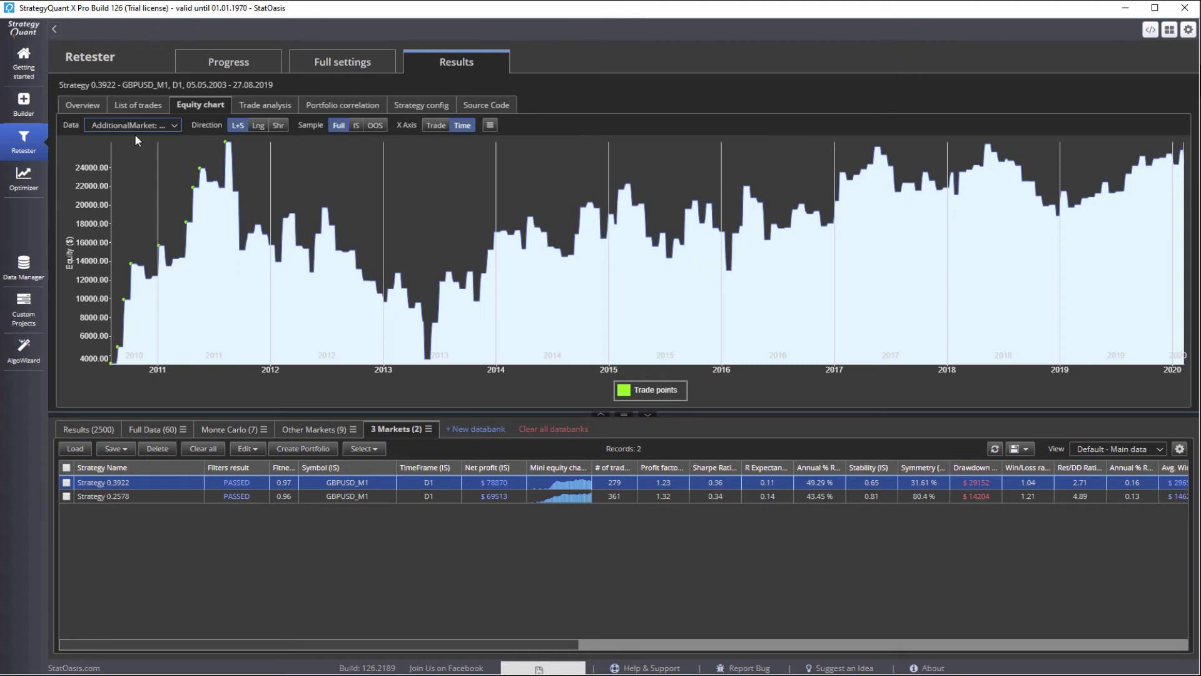
Chart the EURUSD_M1 curve and the combined portfolio, then move on to Strategy 0.2578.
{"action": "left_click", "coordinate": [161, 131]}
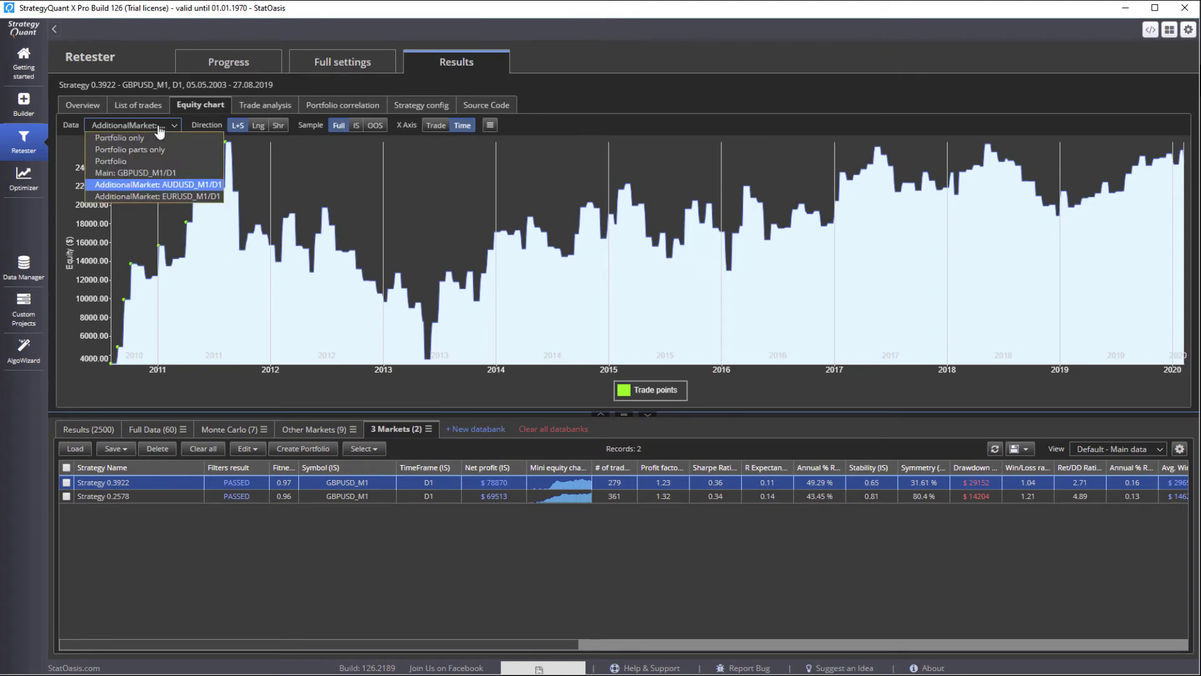
{"action": "left_click", "coordinate": [169, 194]}
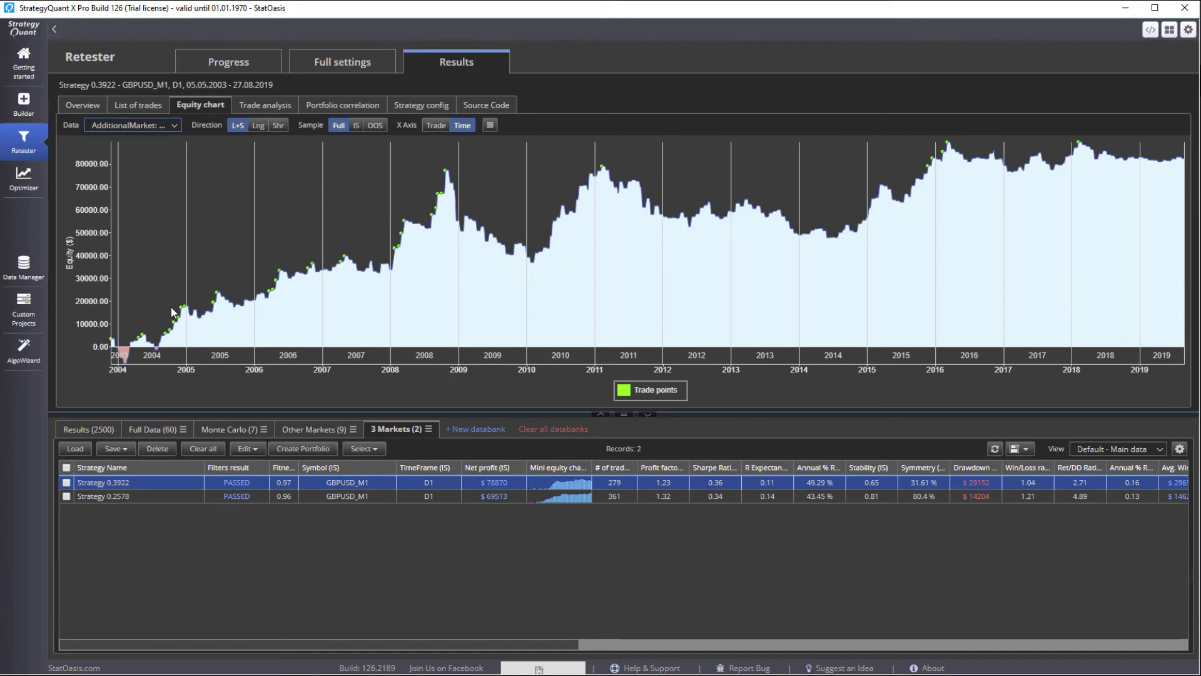
{"action": "left_click", "coordinate": [170, 127]}
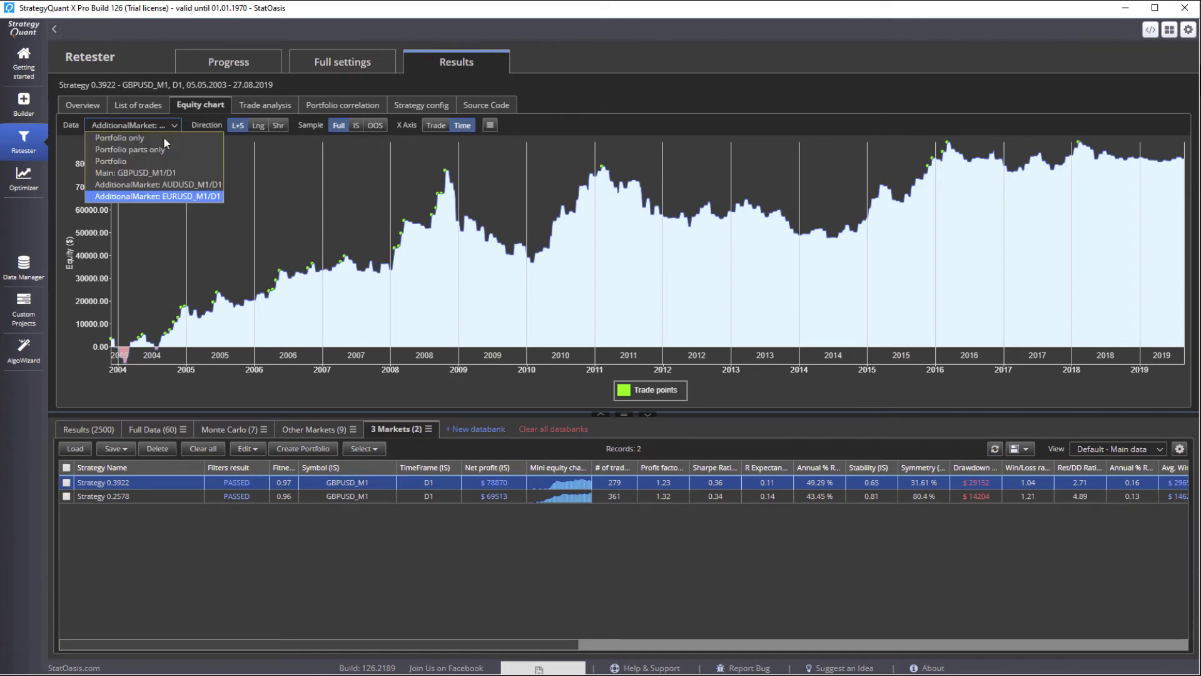
{"action": "left_click", "coordinate": [155, 163]}
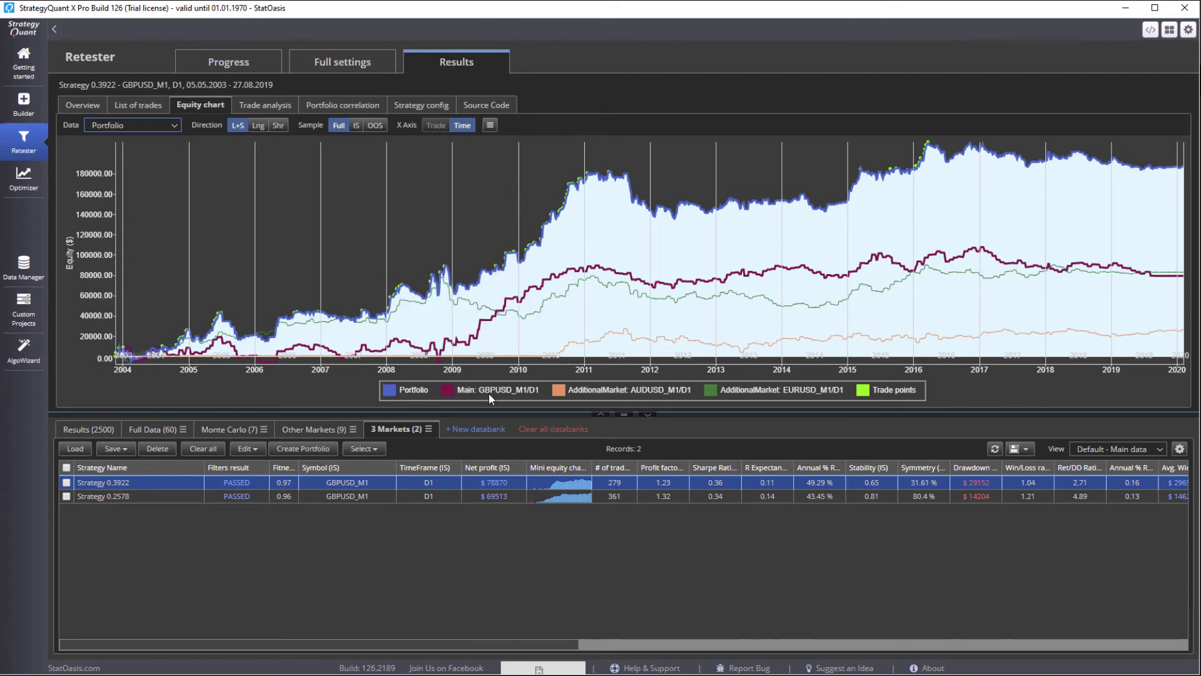
{"action": "mouse_move", "coordinate": [606, 288]}
{"action": "key", "text": "Down"}
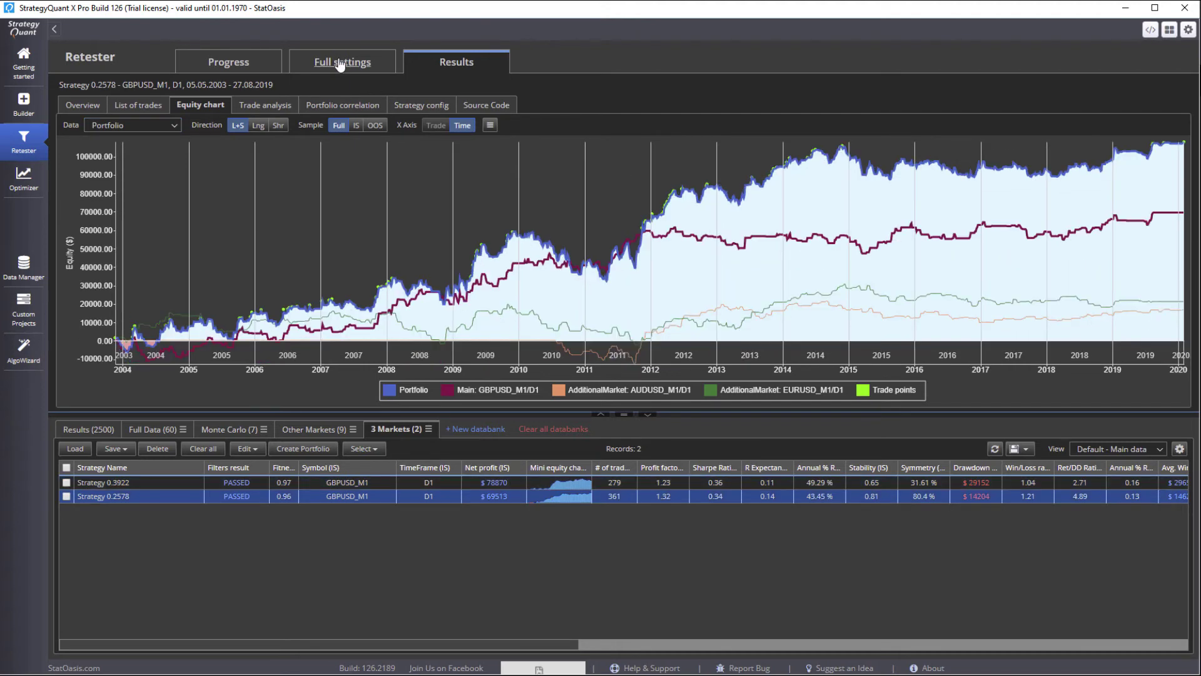
Disable the additional markets cross check and enable Monte Carlo retest methods.
{"action": "left_click", "coordinate": [340, 63]}
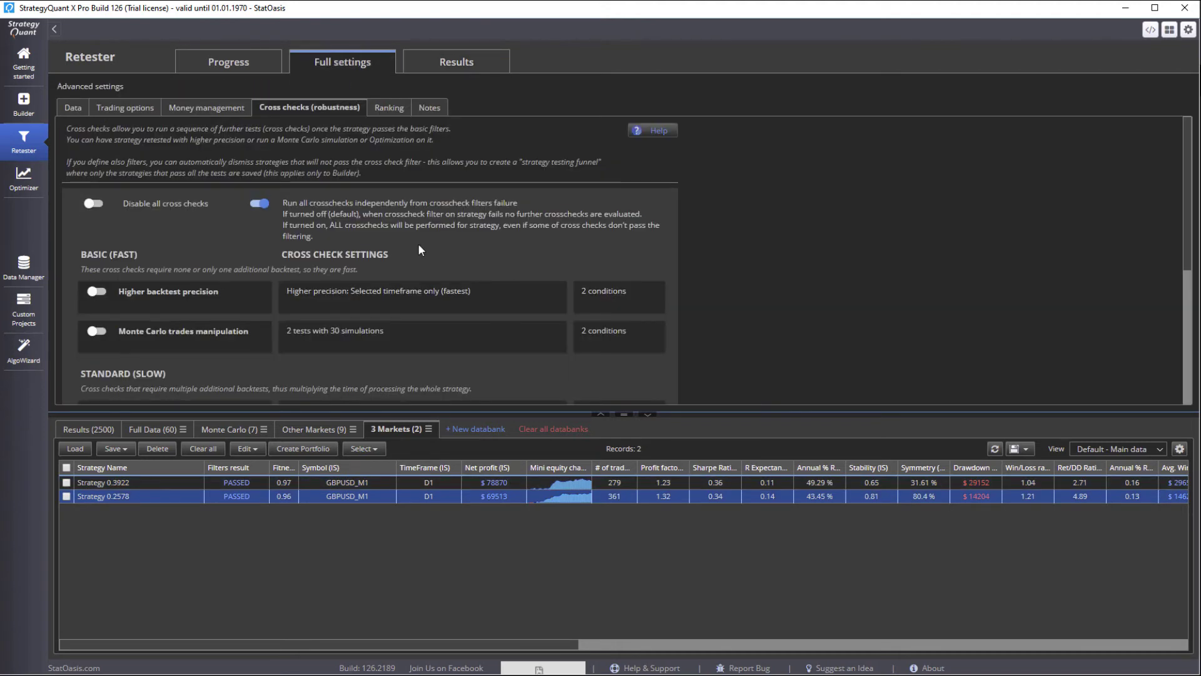
{"action": "left_click", "coordinate": [647, 415]}
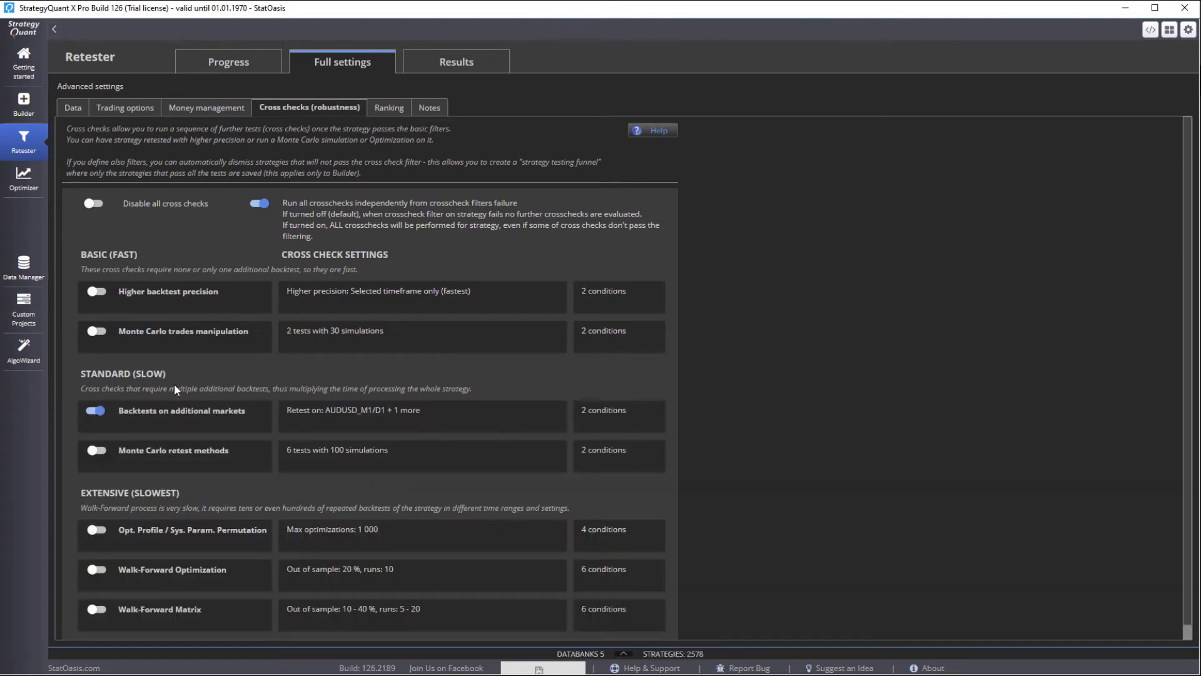
{"action": "left_click", "coordinate": [96, 411]}
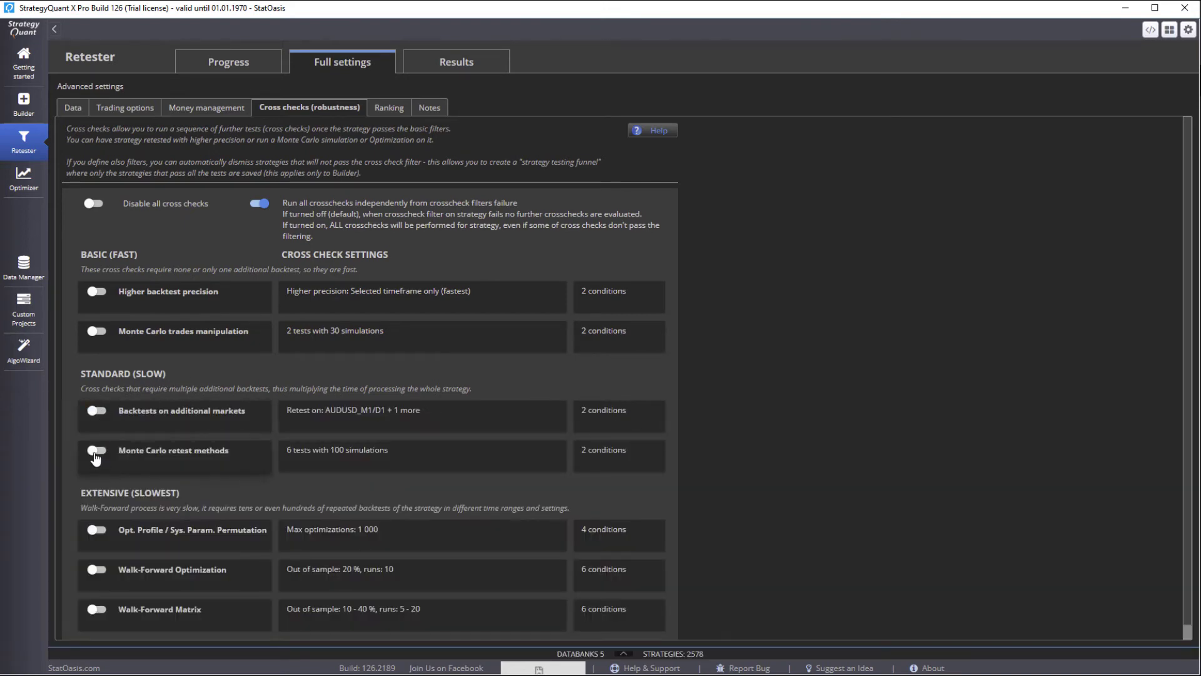
{"action": "left_click", "coordinate": [96, 451]}
Review the Monte Carlo retest methods and trades manipulation settings, including parameter randomization values.
{"action": "left_click", "coordinate": [363, 464]}
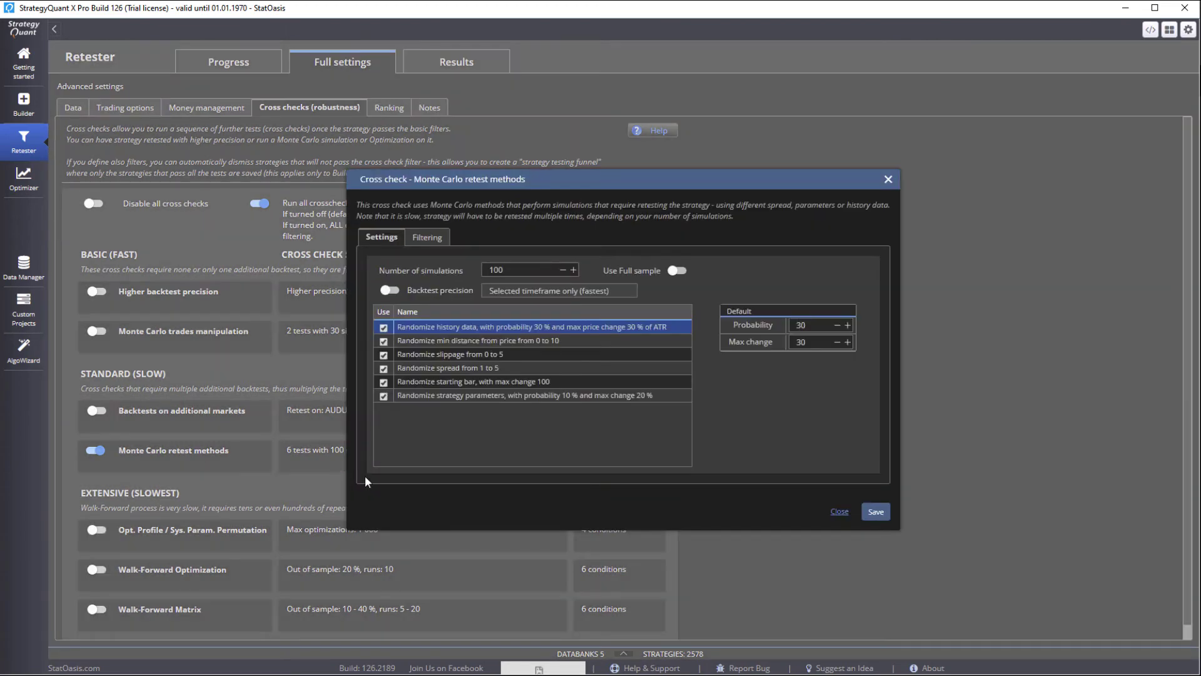
{"action": "left_click", "coordinate": [839, 512]}
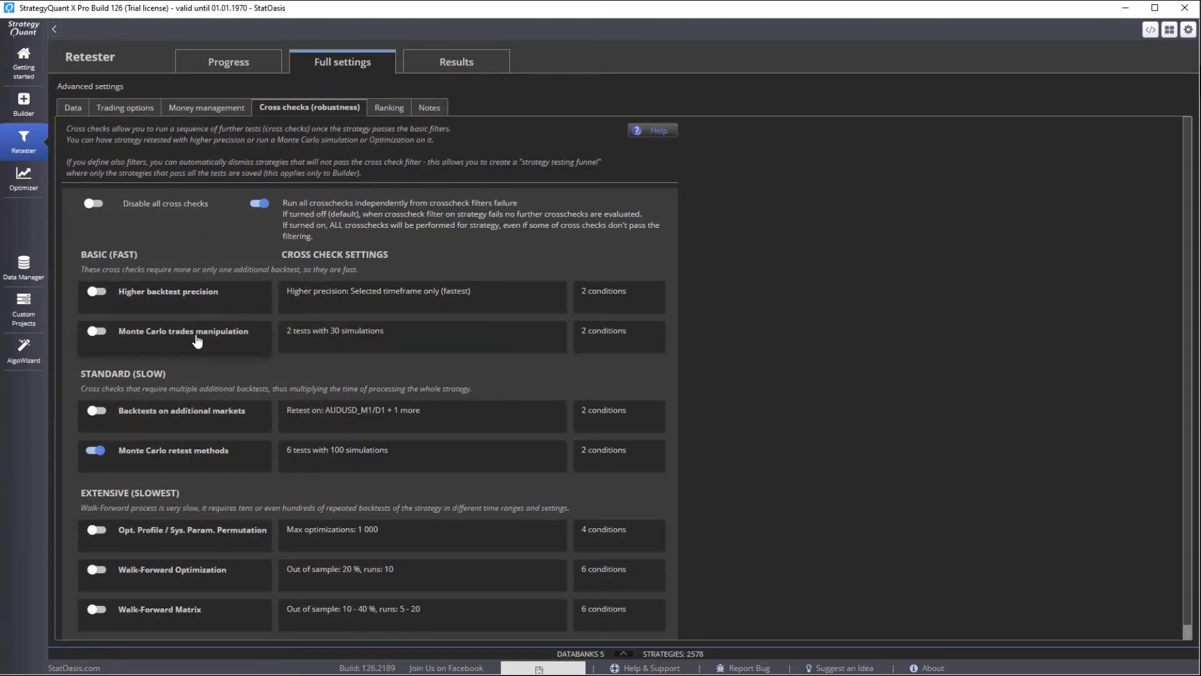
{"action": "left_click", "coordinate": [362, 344]}
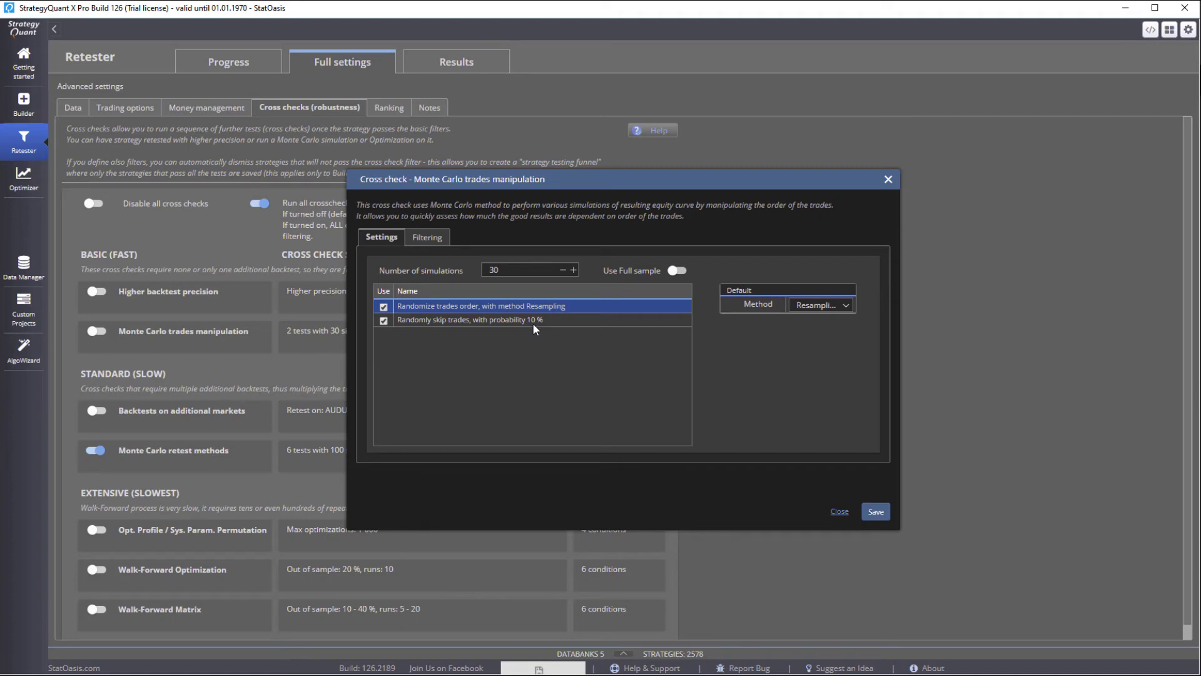
{"action": "left_click", "coordinate": [840, 513]}
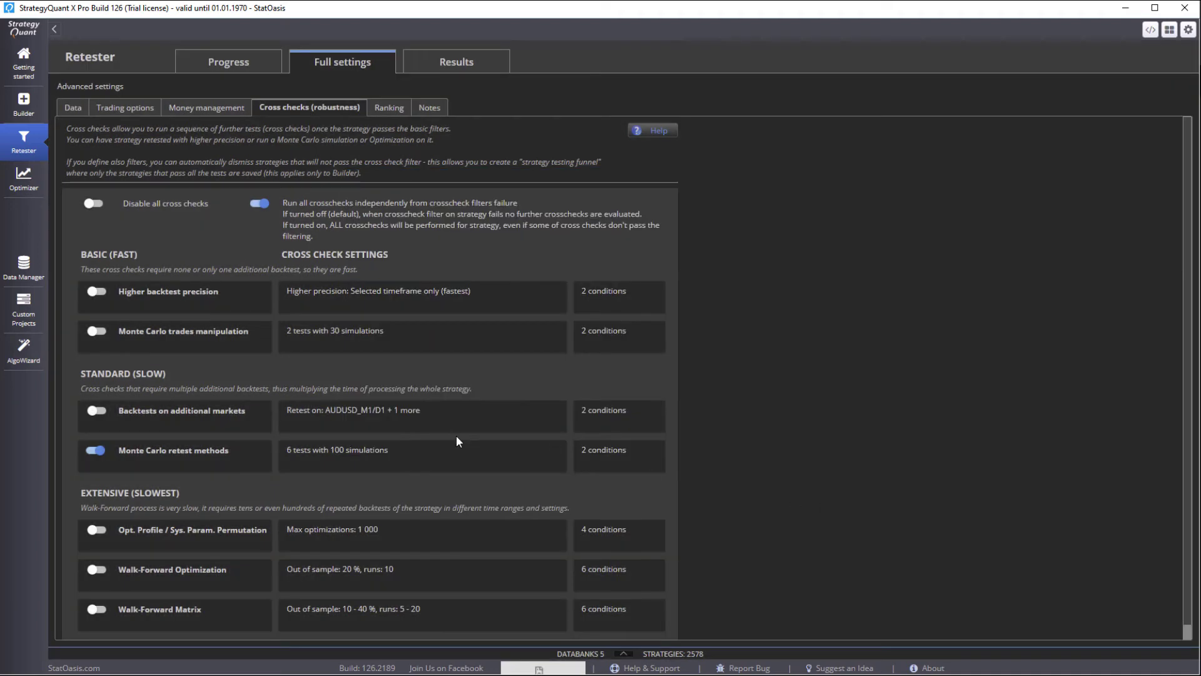
{"action": "left_click", "coordinate": [343, 459]}
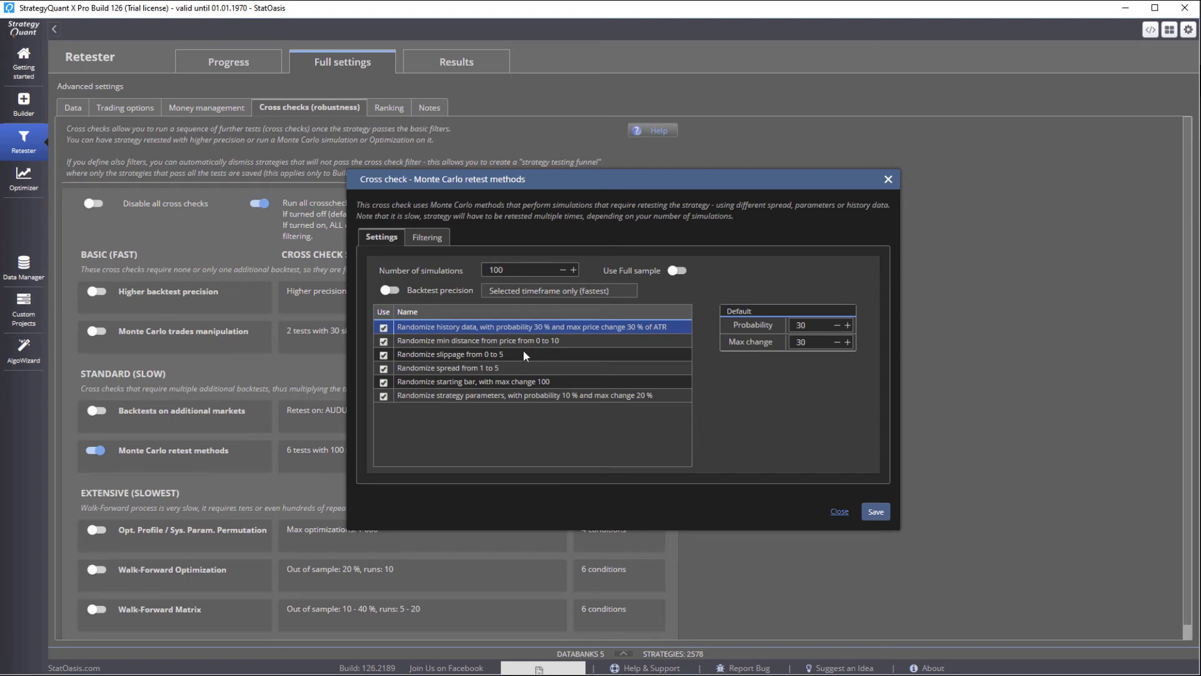
{"action": "key", "text": "End"}
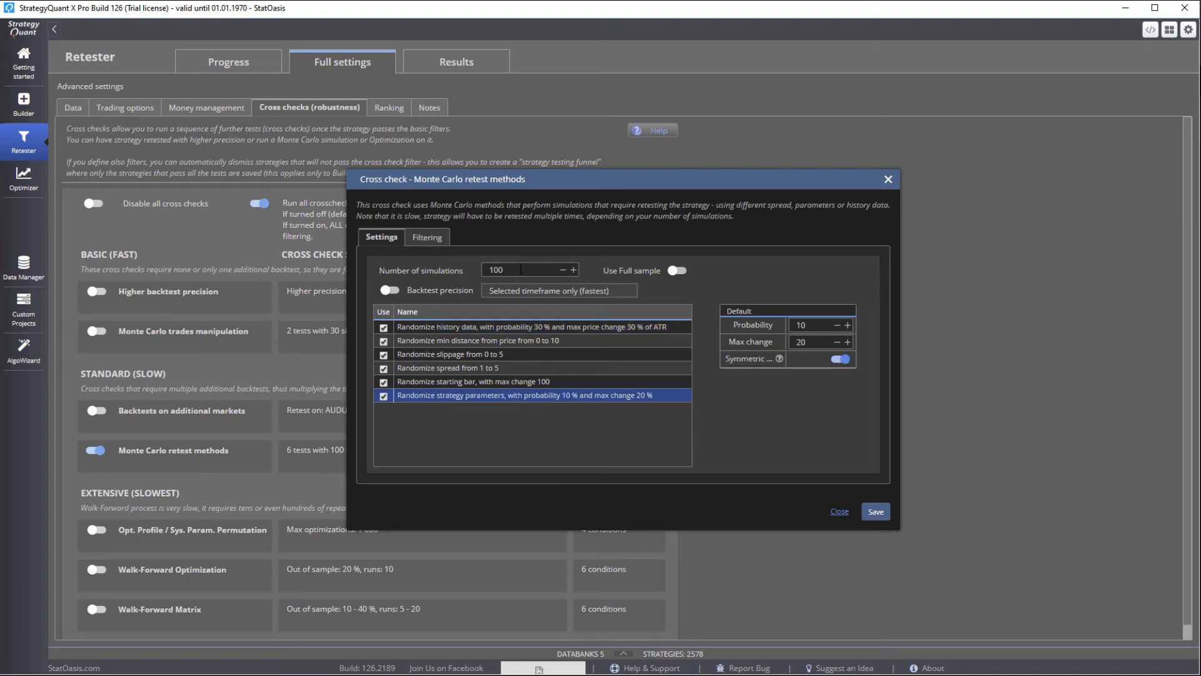
Keep the Net profit condition sourced from Monte Carlo retest methods, save it and the cross check.
{"action": "left_click", "coordinate": [427, 237]}
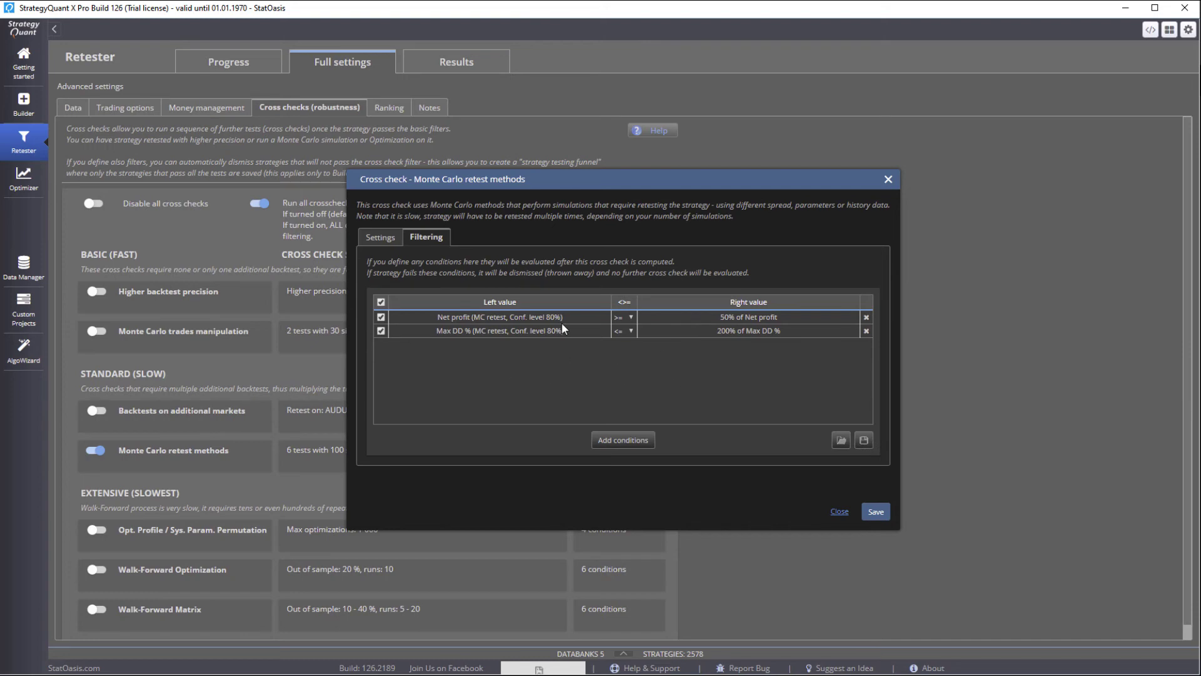
{"action": "double_click", "coordinate": [579, 316]}
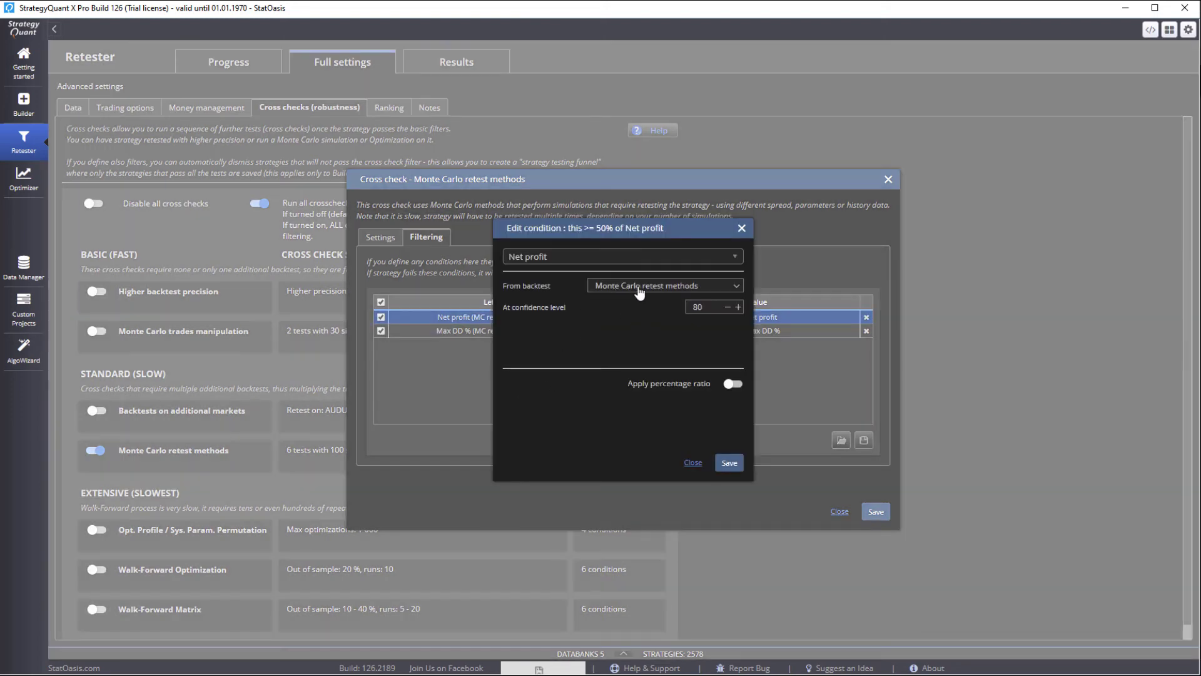
{"action": "left_click", "coordinate": [662, 287]}
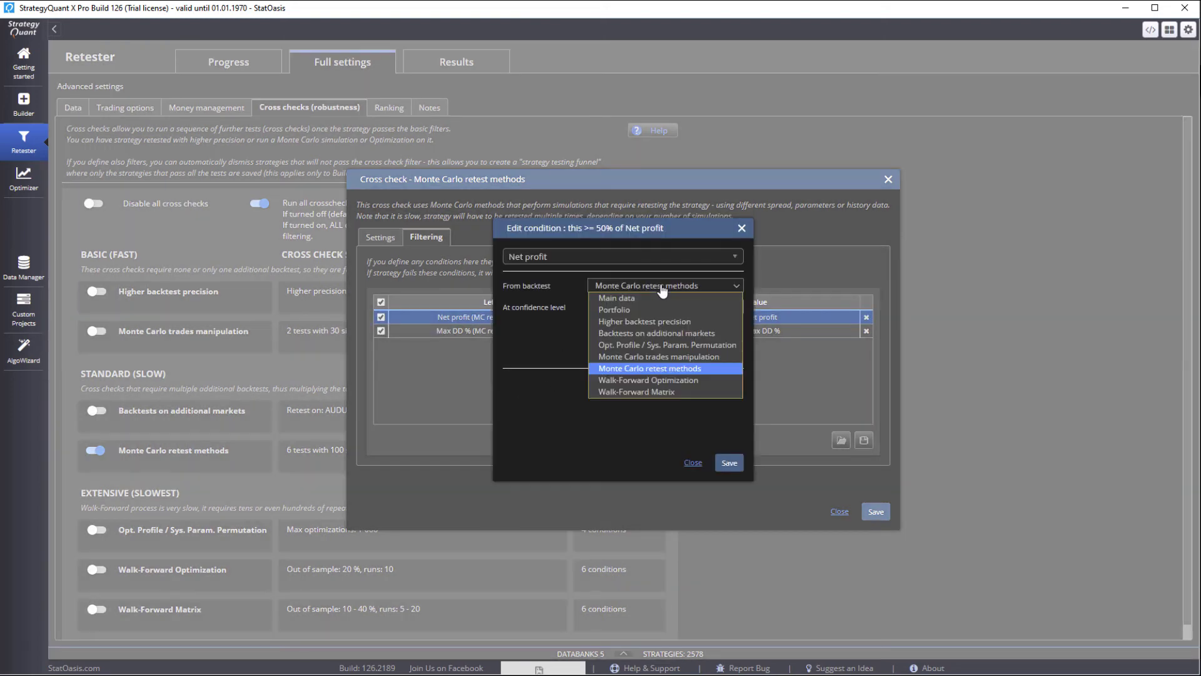
{"action": "left_click", "coordinate": [704, 365]}
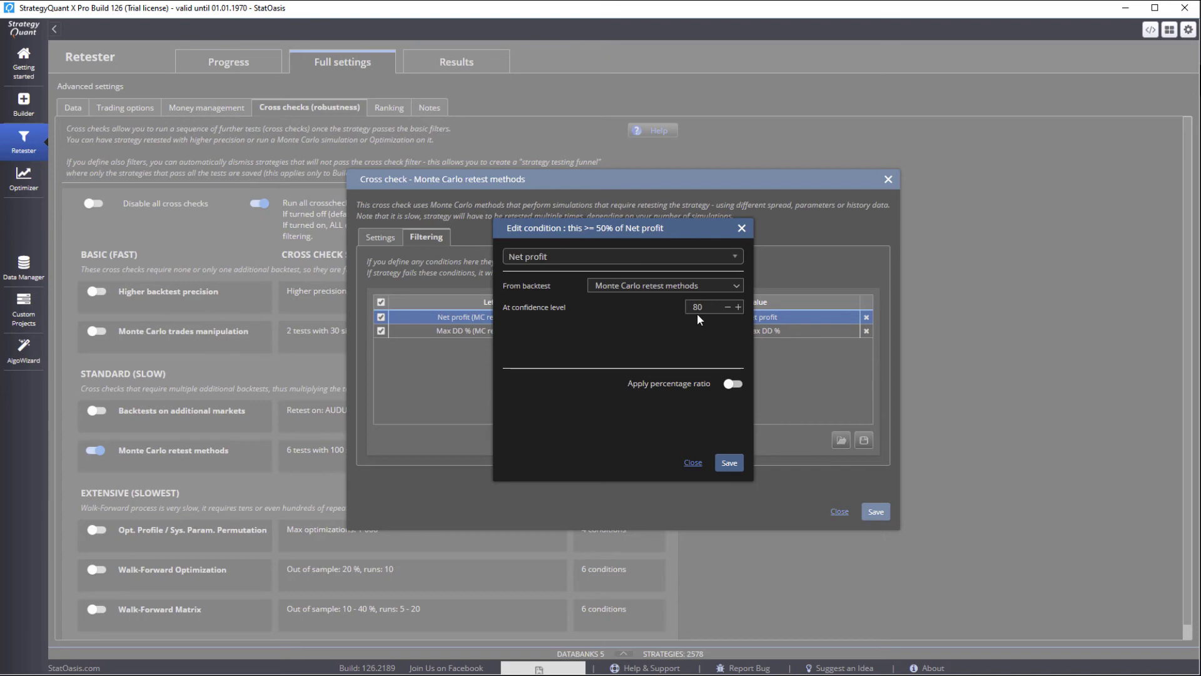
{"action": "left_click", "coordinate": [728, 463]}
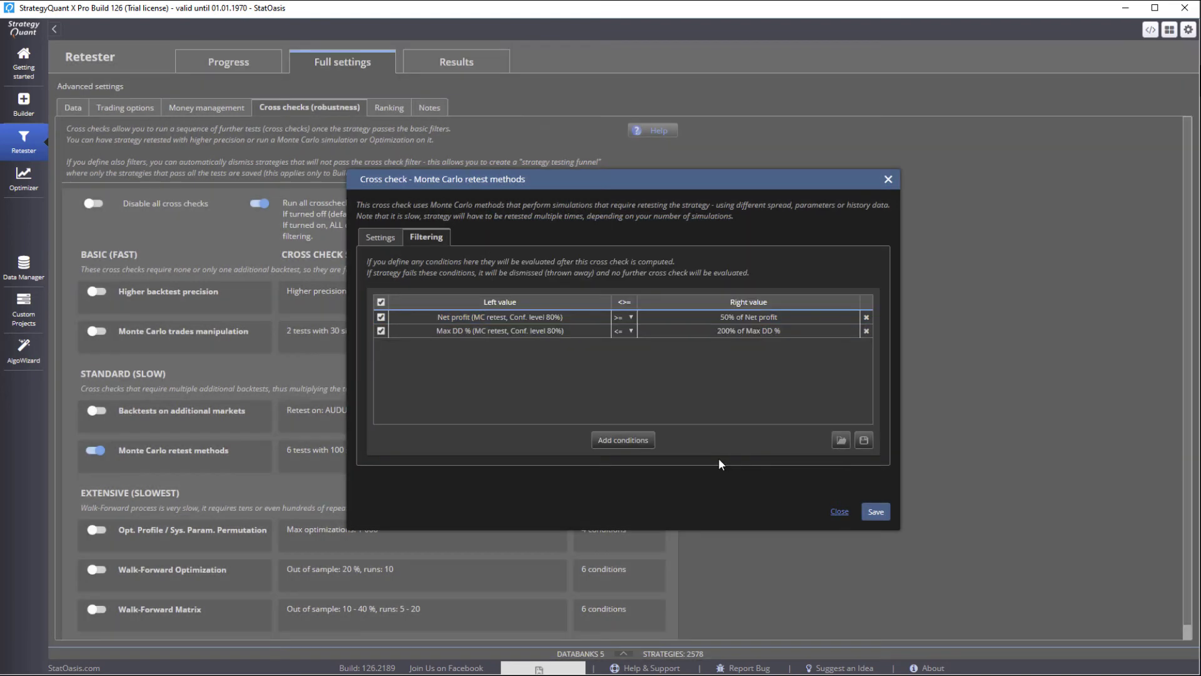
{"action": "left_click", "coordinate": [838, 512]}
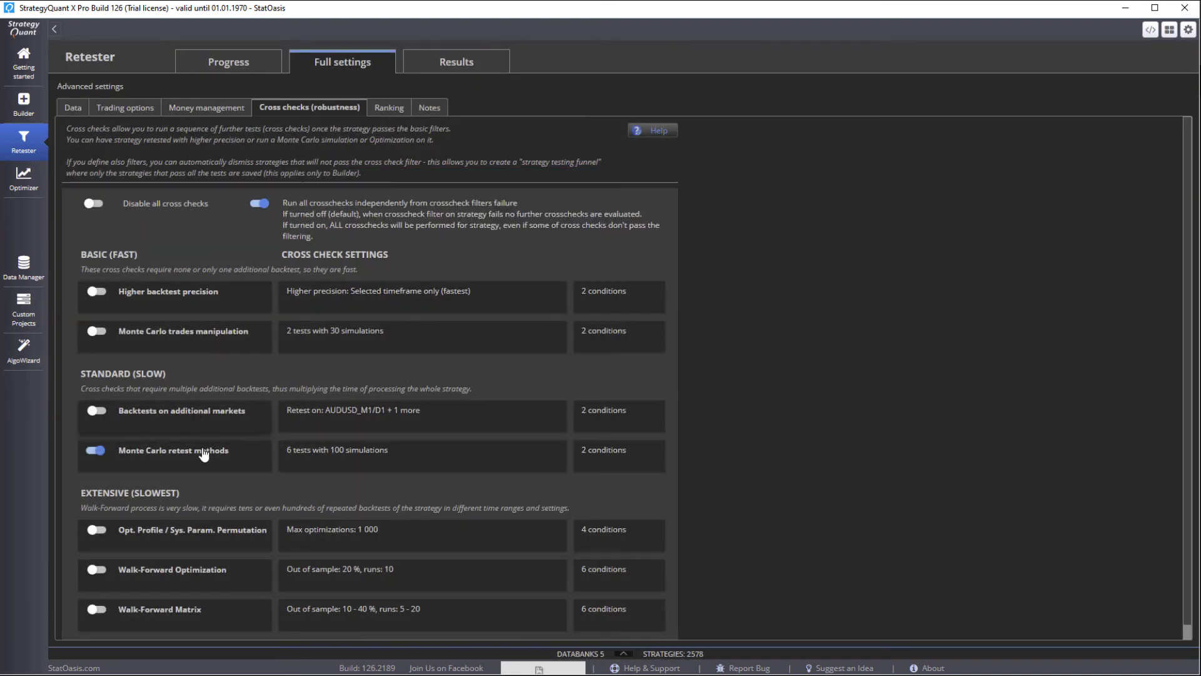
Compare the Full Data (60) and Monte Carlo (7) databanks, ending on Monte Carlo.
{"action": "left_click", "coordinate": [624, 653]}
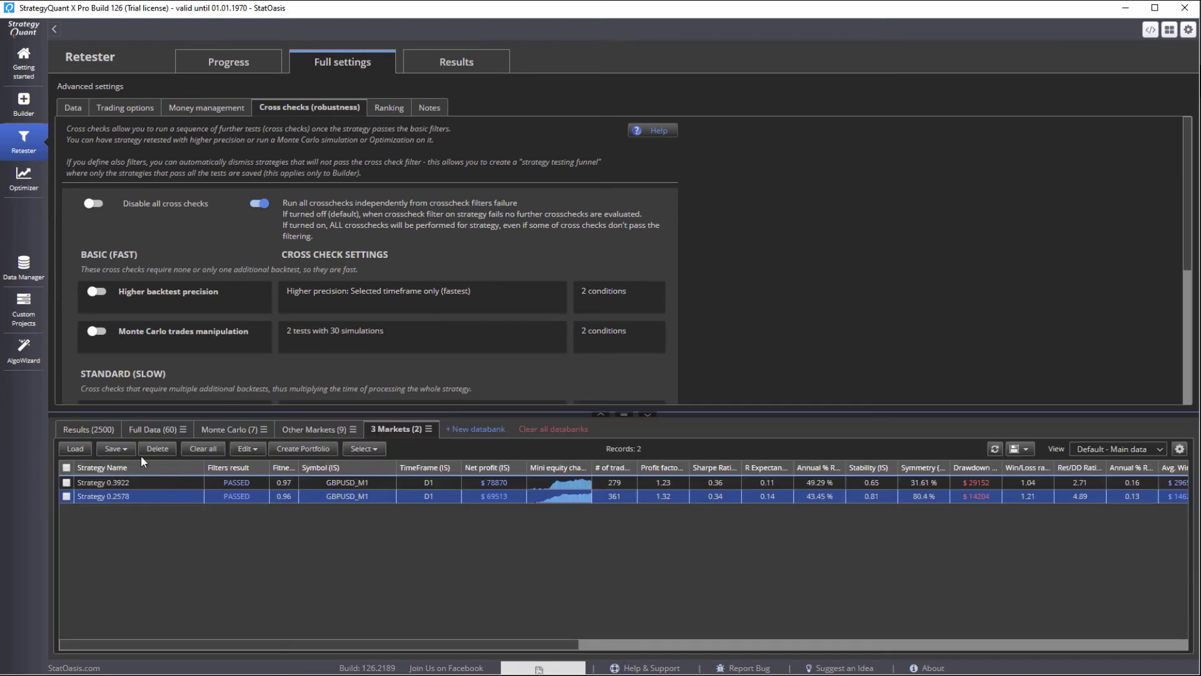
{"action": "left_click", "coordinate": [155, 429]}
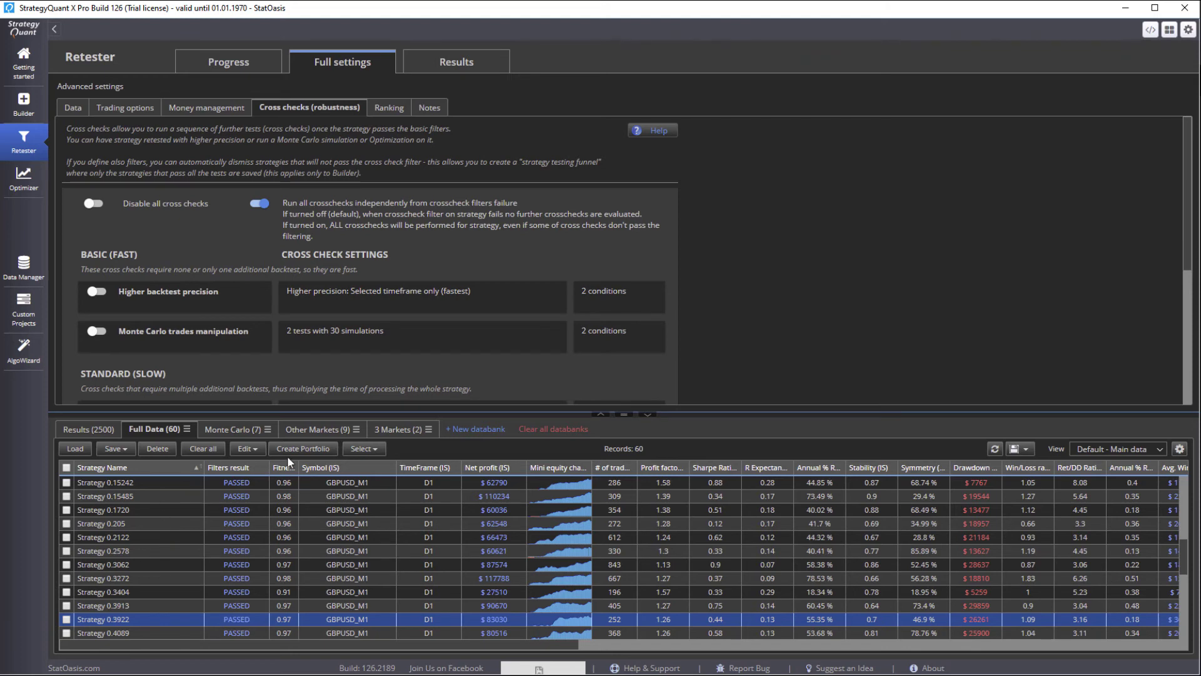
{"action": "left_click", "coordinate": [246, 432]}
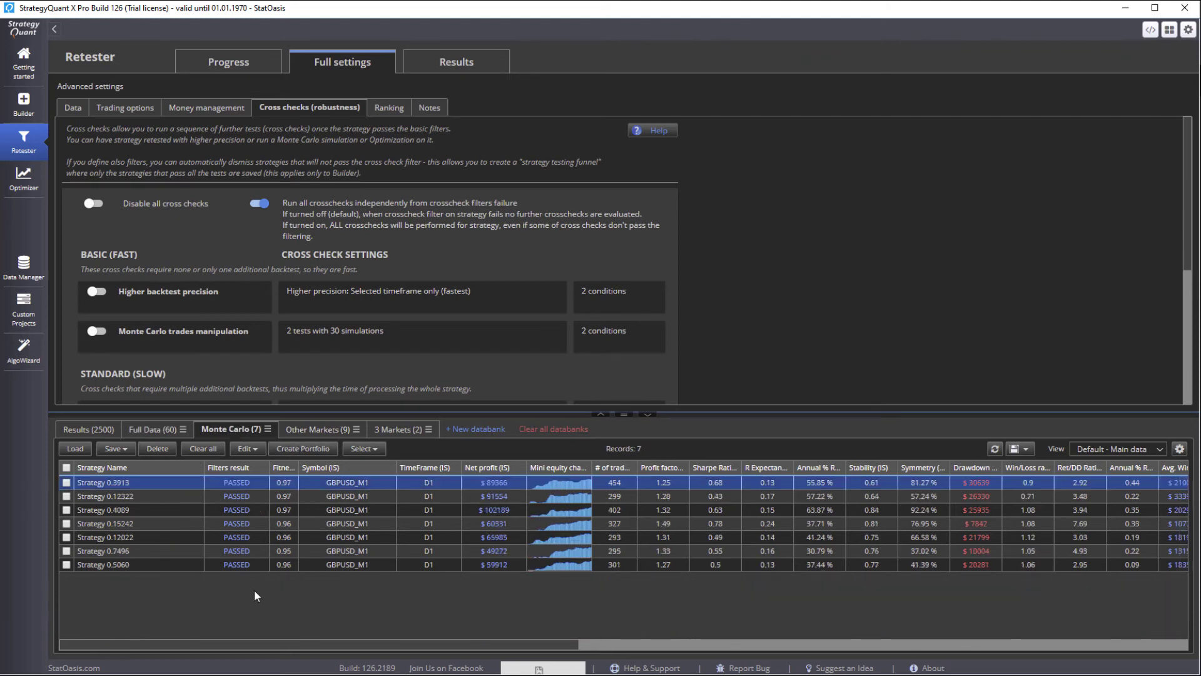
{"action": "left_click", "coordinate": [157, 431]}
{"action": "left_click", "coordinate": [233, 432]}
Inspect Monte Carlo test results for Strategies 0.3913, 0.12322 and 0.4089.
{"action": "double_click", "coordinate": [167, 482]}
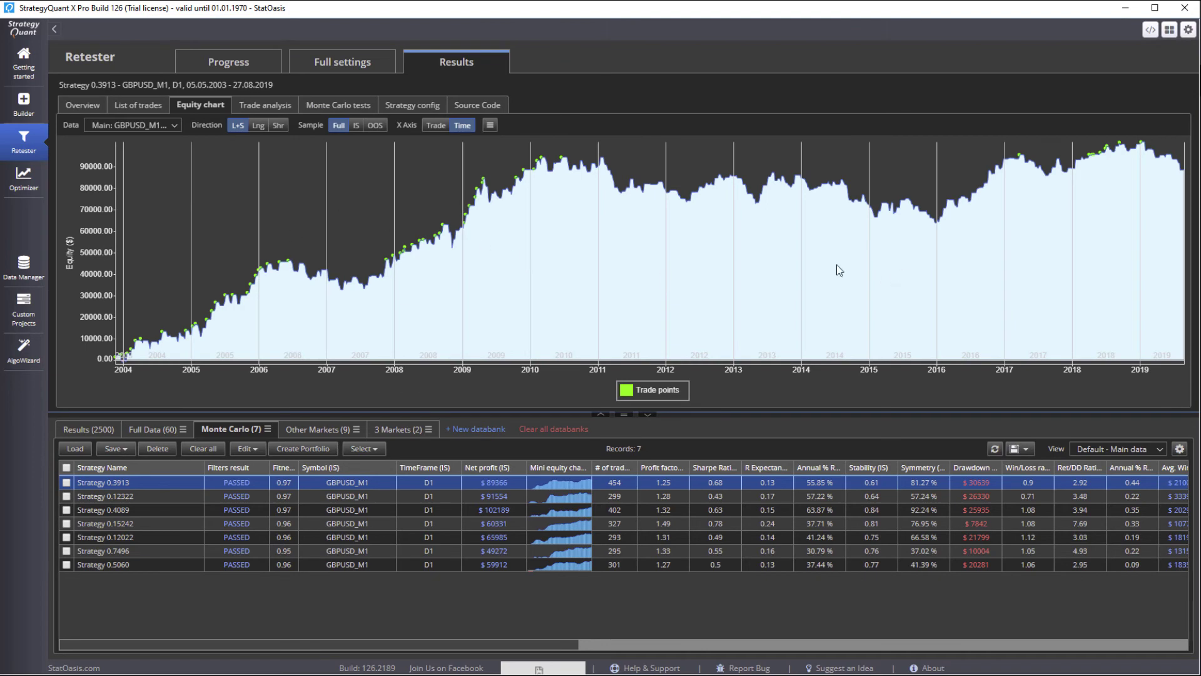
{"action": "left_click", "coordinate": [338, 106]}
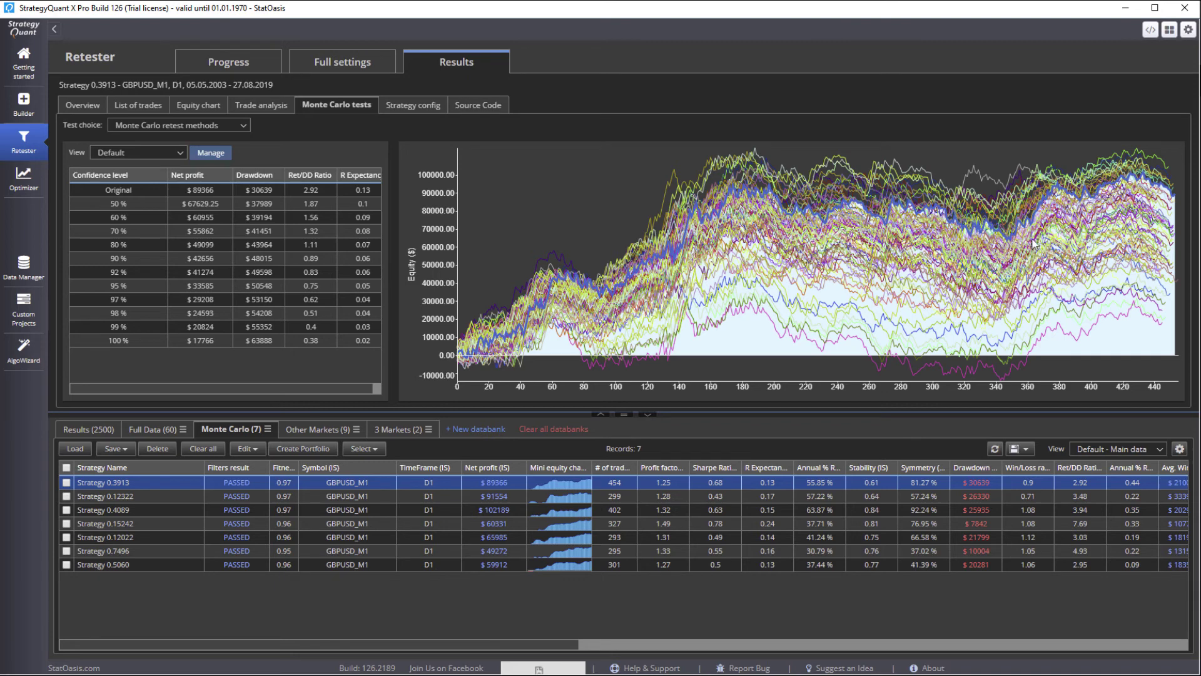
{"action": "left_click", "coordinate": [224, 495]}
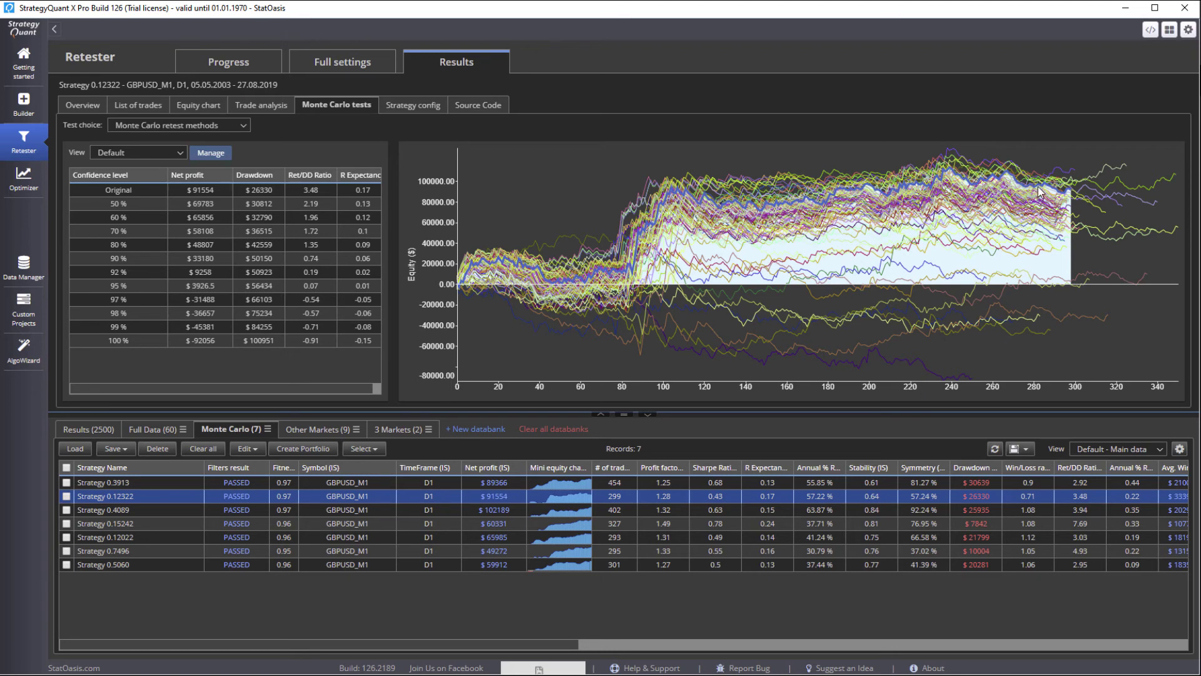
{"action": "left_click", "coordinate": [231, 510]}
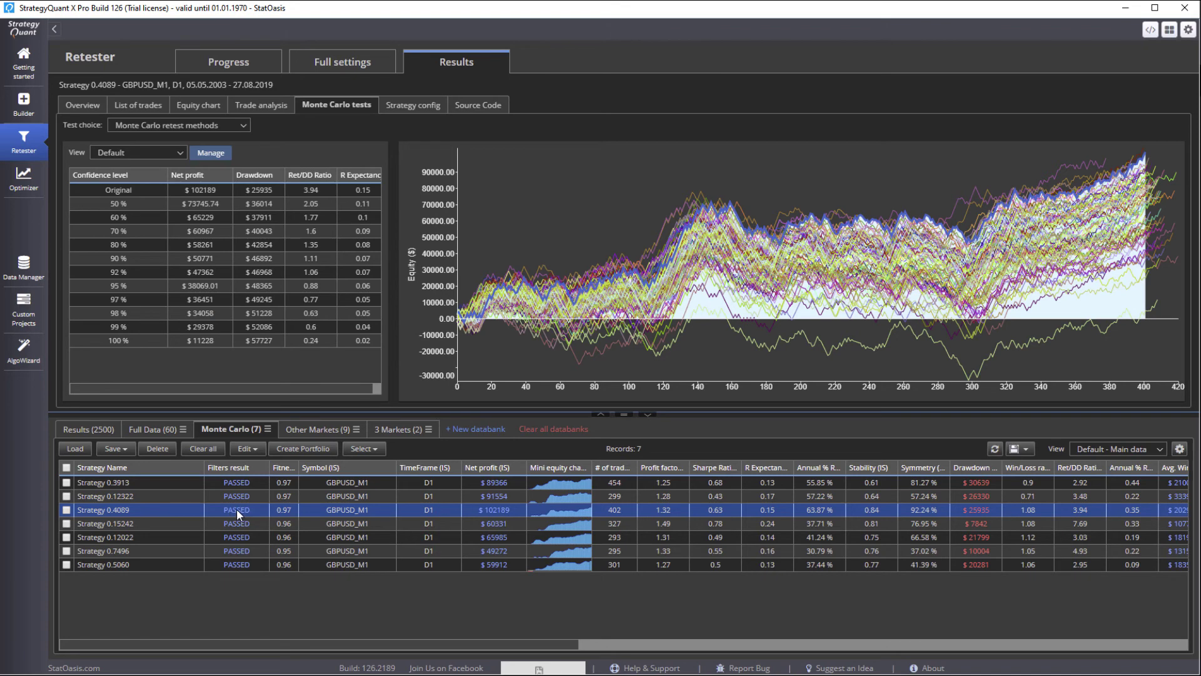
{"action": "left_click", "coordinate": [323, 63]}
Change the Monte Carlo Net profit condition's confidence level from 80 to 95 and save.
{"action": "scroll", "coordinate": [400, 332], "scroll_direction": "down", "scroll_amount": 4}
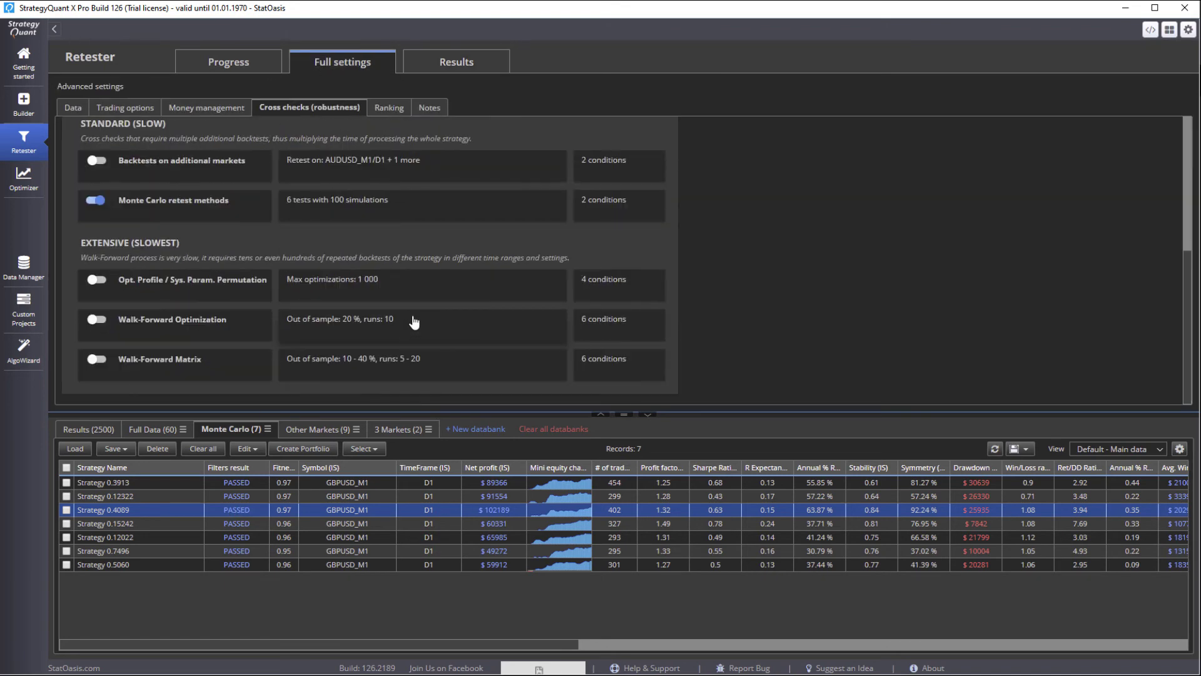
{"action": "left_click", "coordinate": [383, 201]}
{"action": "left_click", "coordinate": [431, 240]}
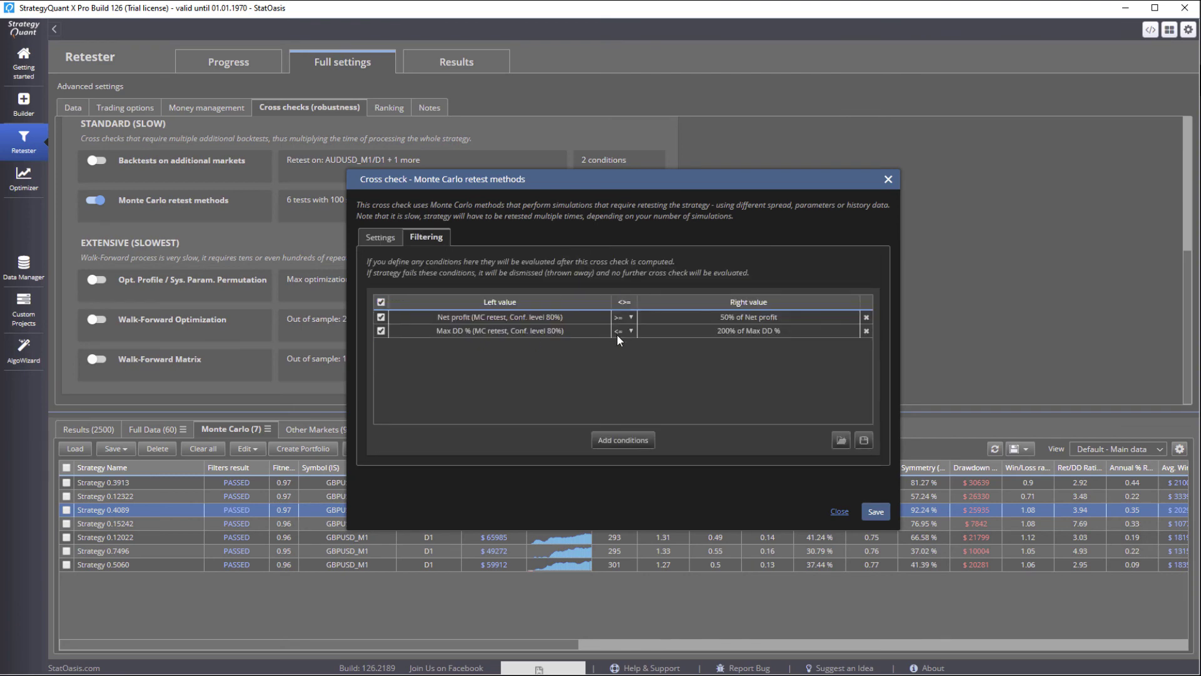
{"action": "double_click", "coordinate": [544, 314]}
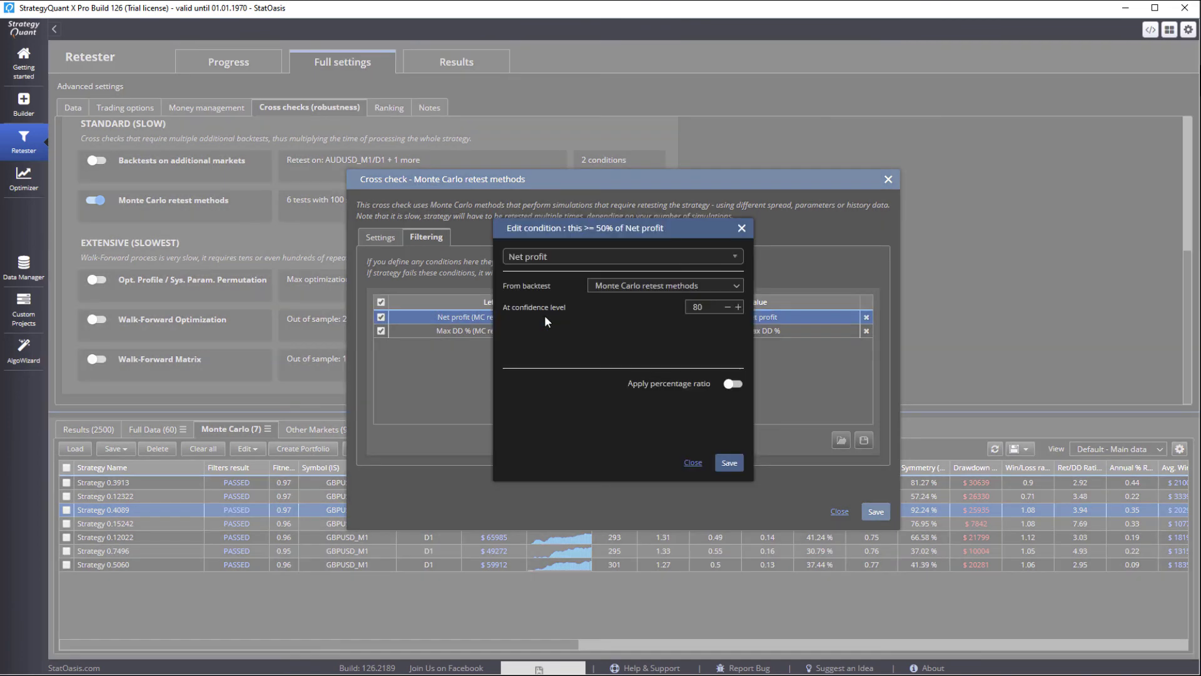
{"action": "double_click", "coordinate": [707, 307]}
{"action": "type", "text": "95"}
{"action": "left_click", "coordinate": [730, 462]}
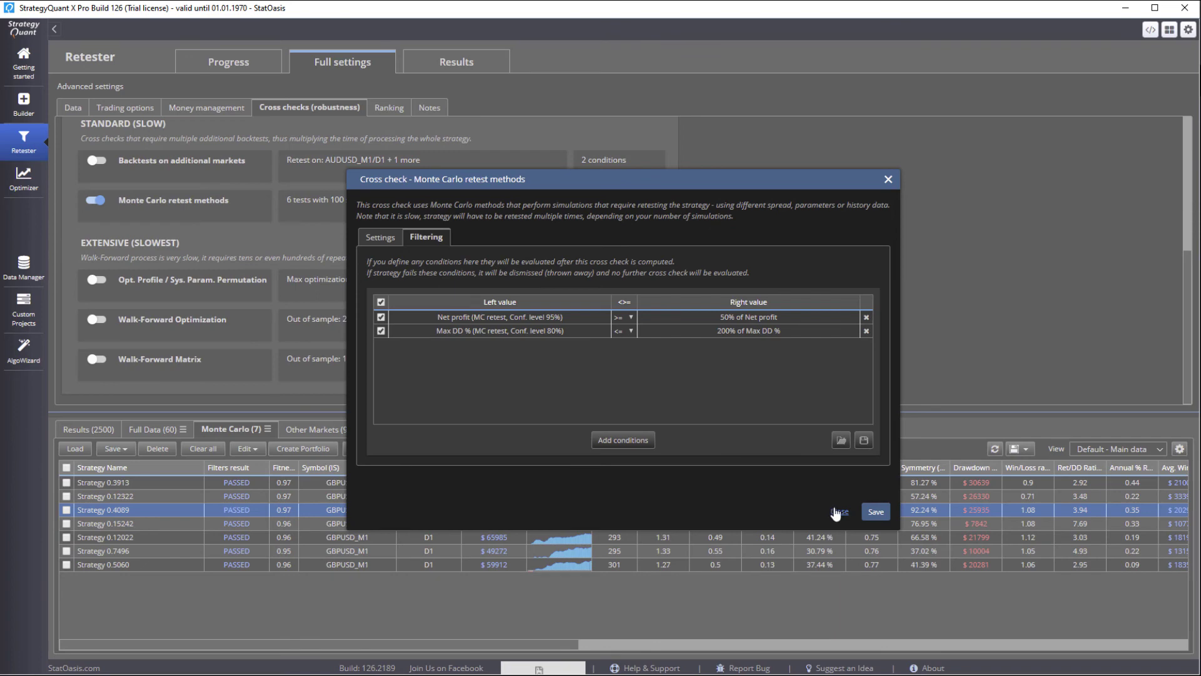
{"action": "left_click", "coordinate": [839, 512]}
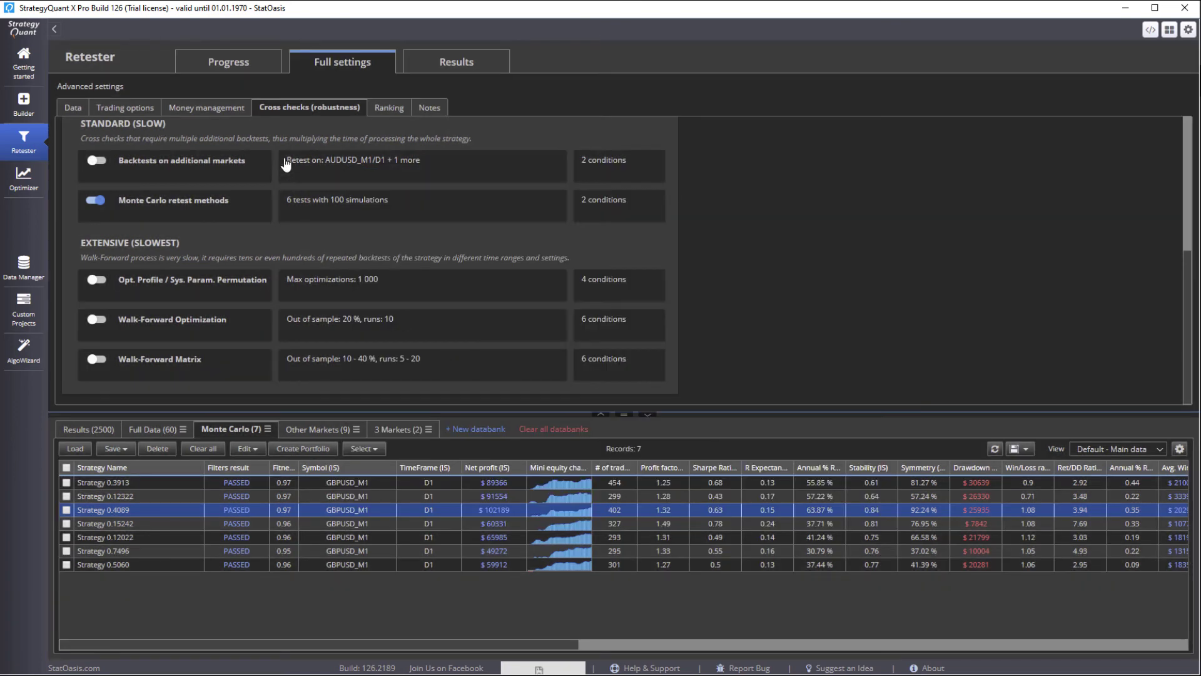
View Strategy 0.12322's Monte Carlo results, then collapse the databanks on the cross-check settings.
{"action": "left_click", "coordinate": [453, 66]}
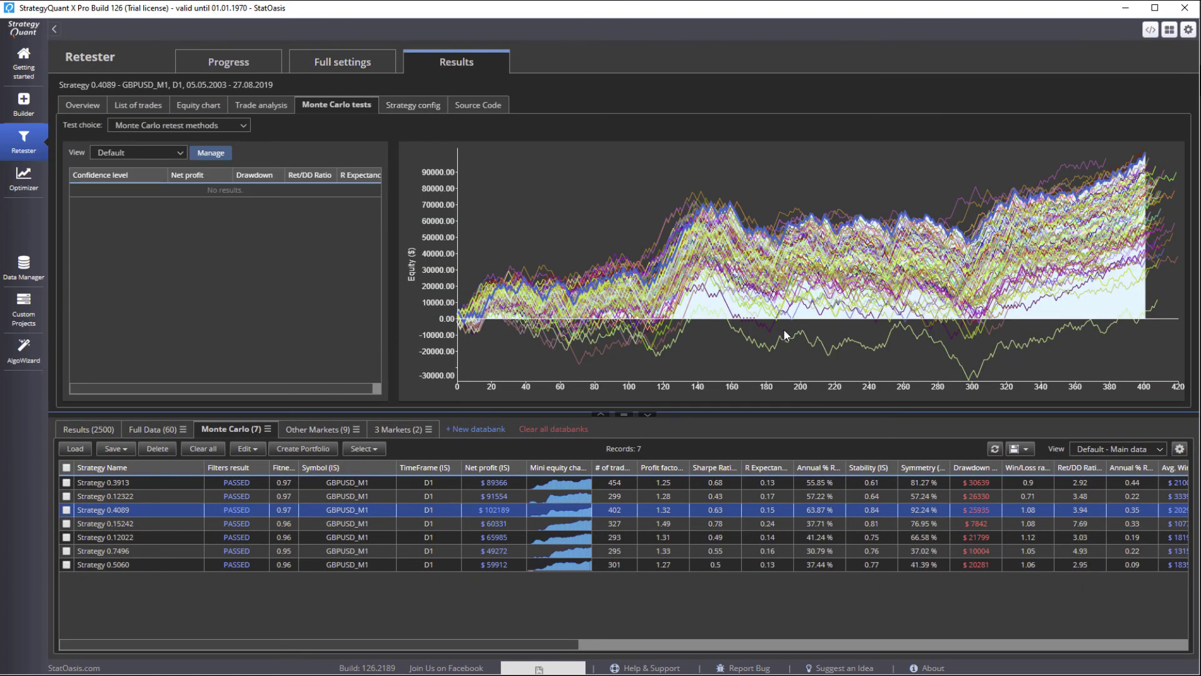
{"action": "left_click", "coordinate": [241, 495]}
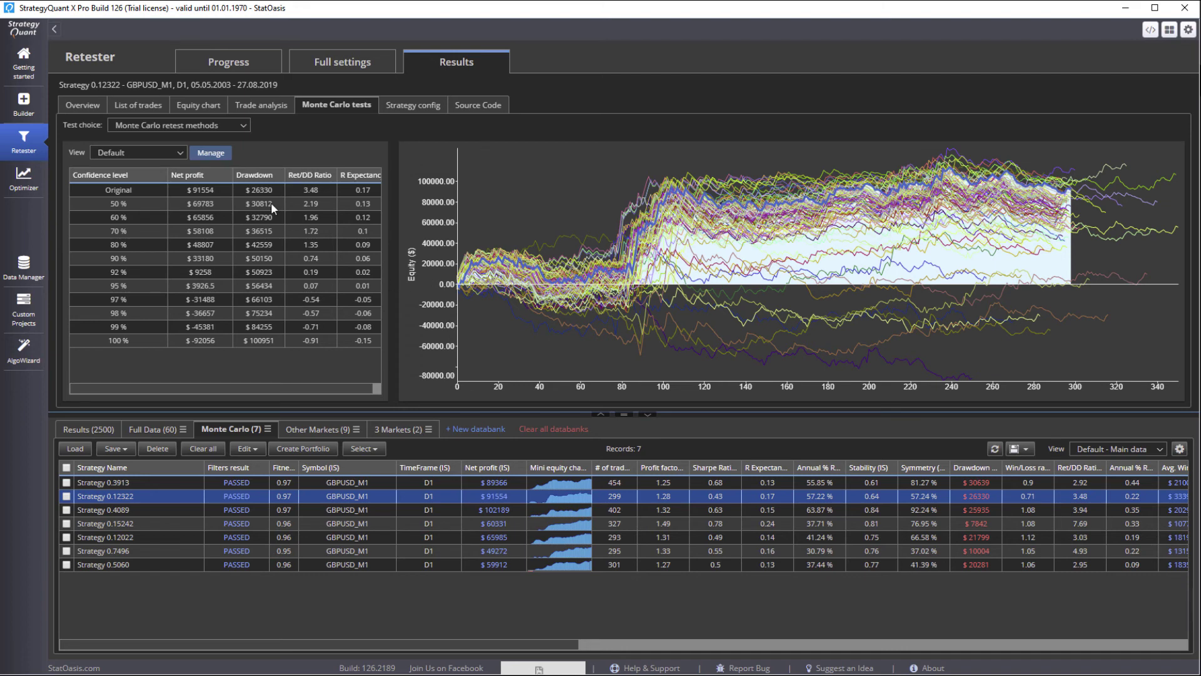
{"action": "left_click", "coordinate": [338, 63]}
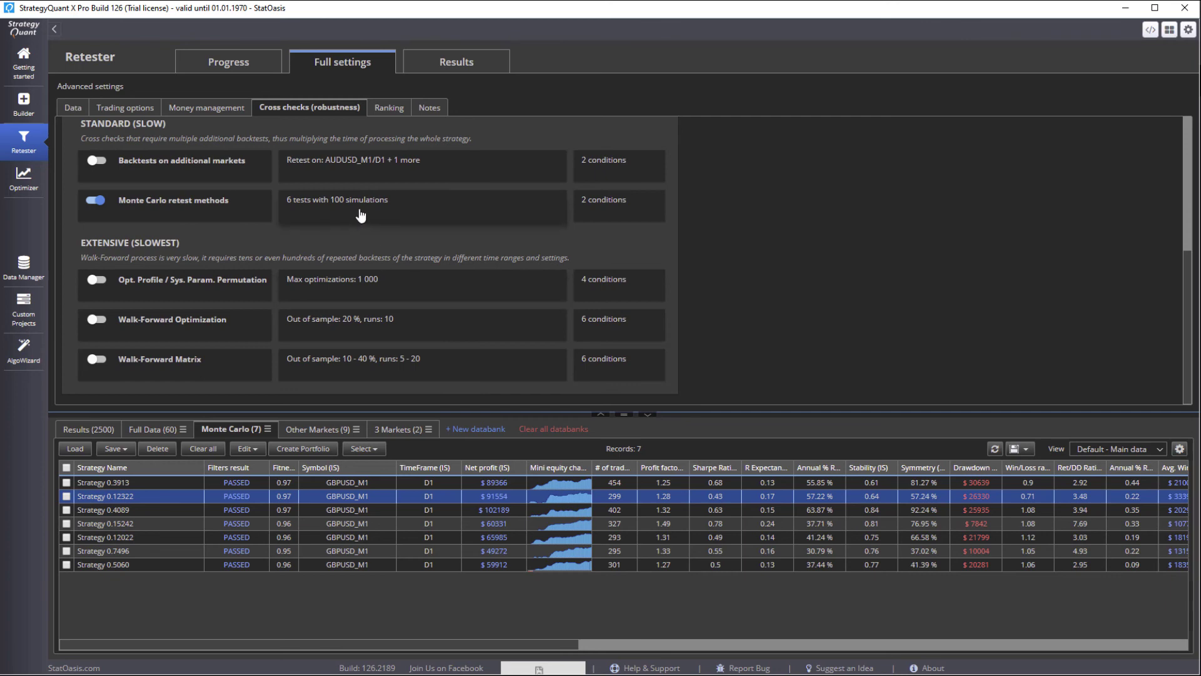
{"action": "left_click", "coordinate": [648, 416]}
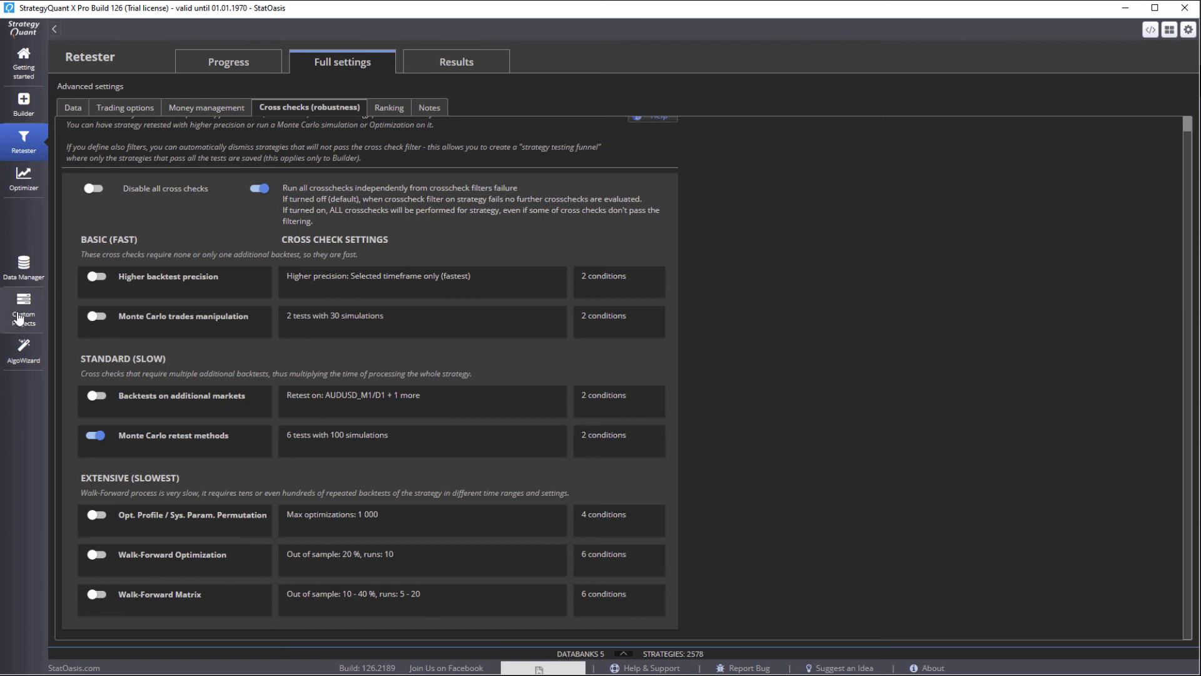
{"action": "left_click", "coordinate": [24, 309]}
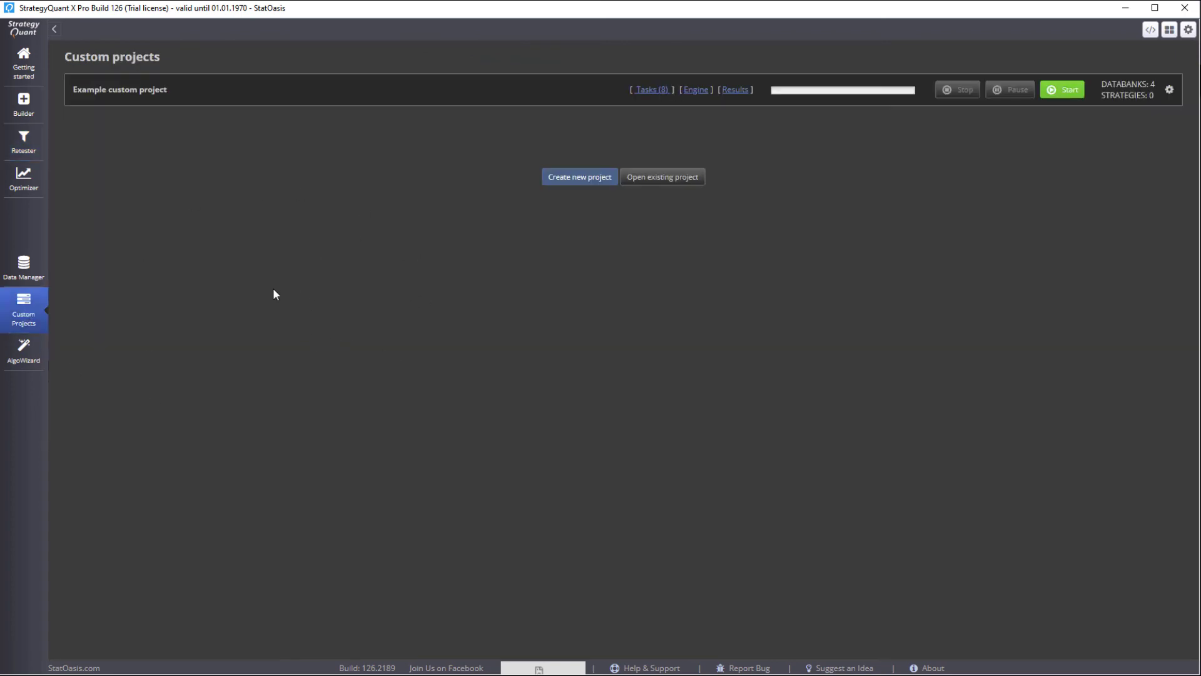
{"action": "left_click", "coordinate": [24, 105]}
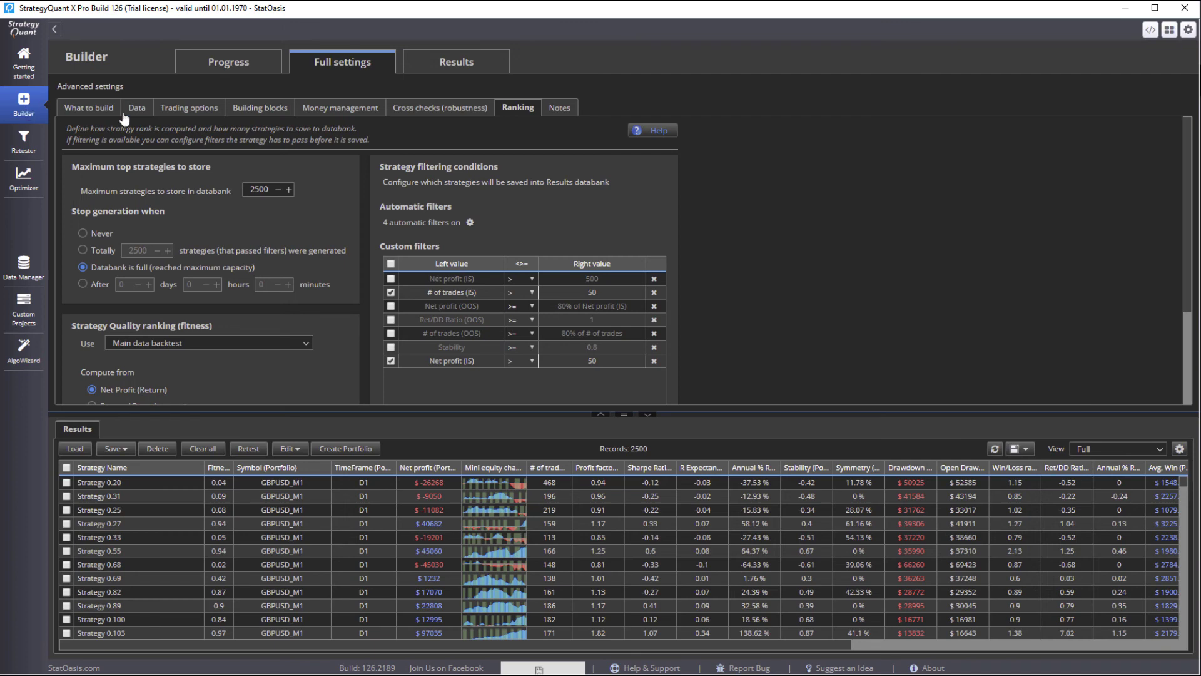
{"action": "left_click", "coordinate": [24, 141]}
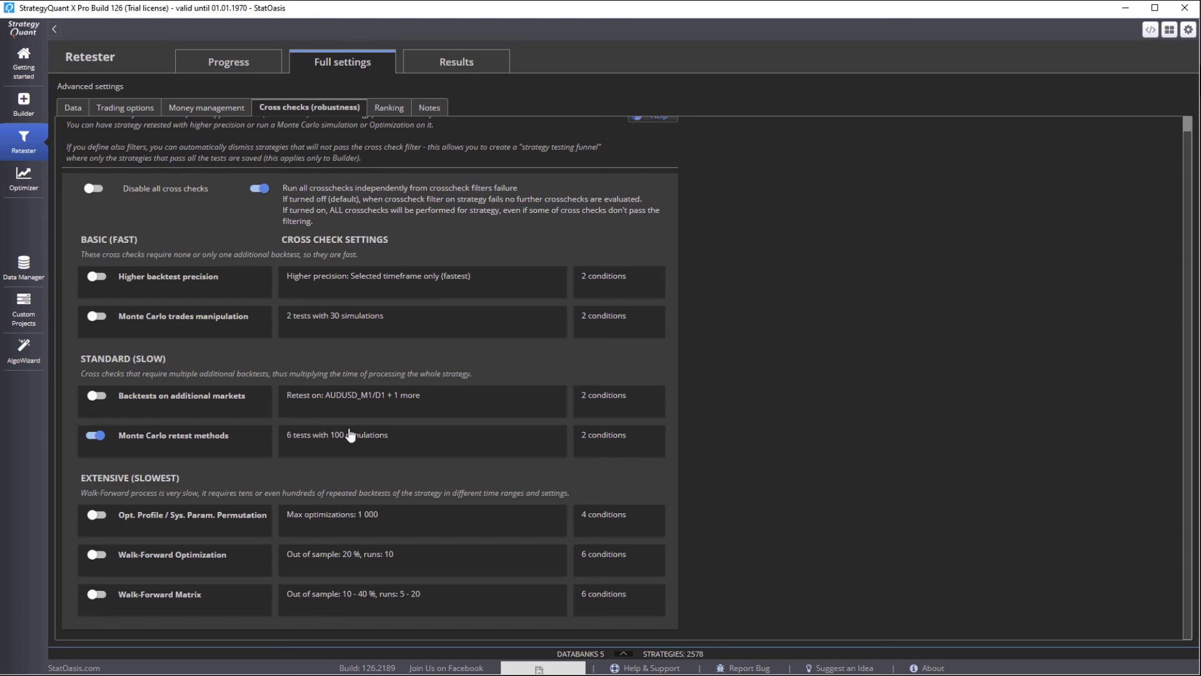
Expand the databanks bar to show the Other Markets databank's 9 AUDUSD strategies.
{"action": "left_click", "coordinate": [624, 654]}
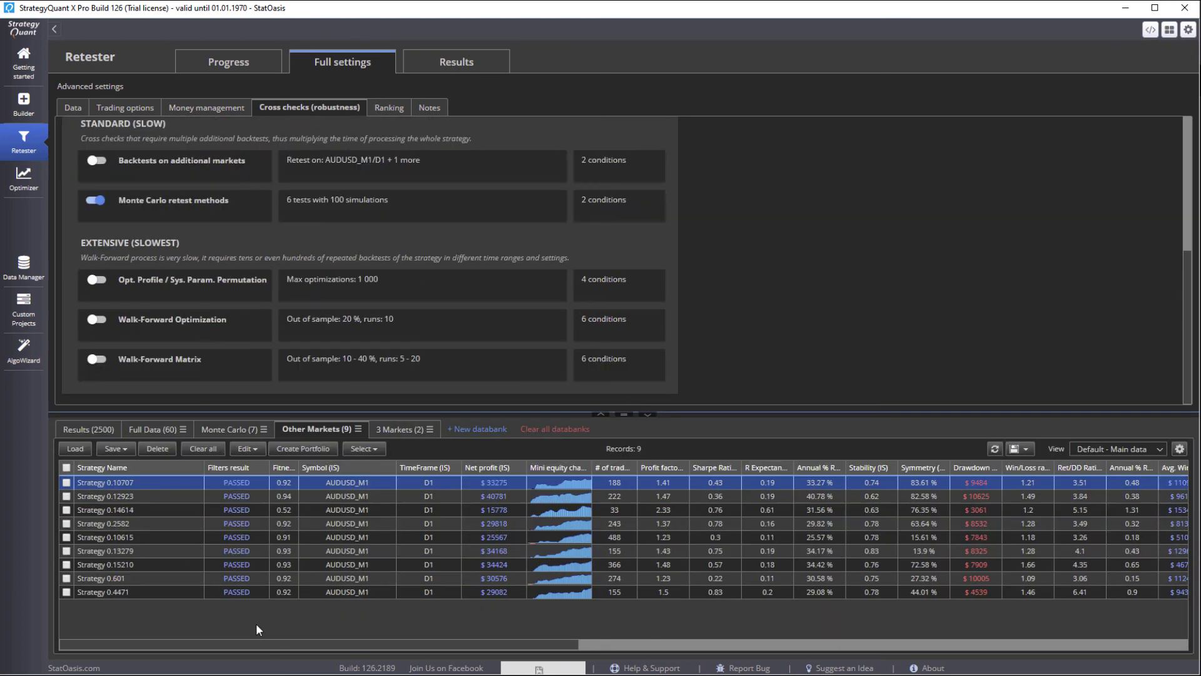